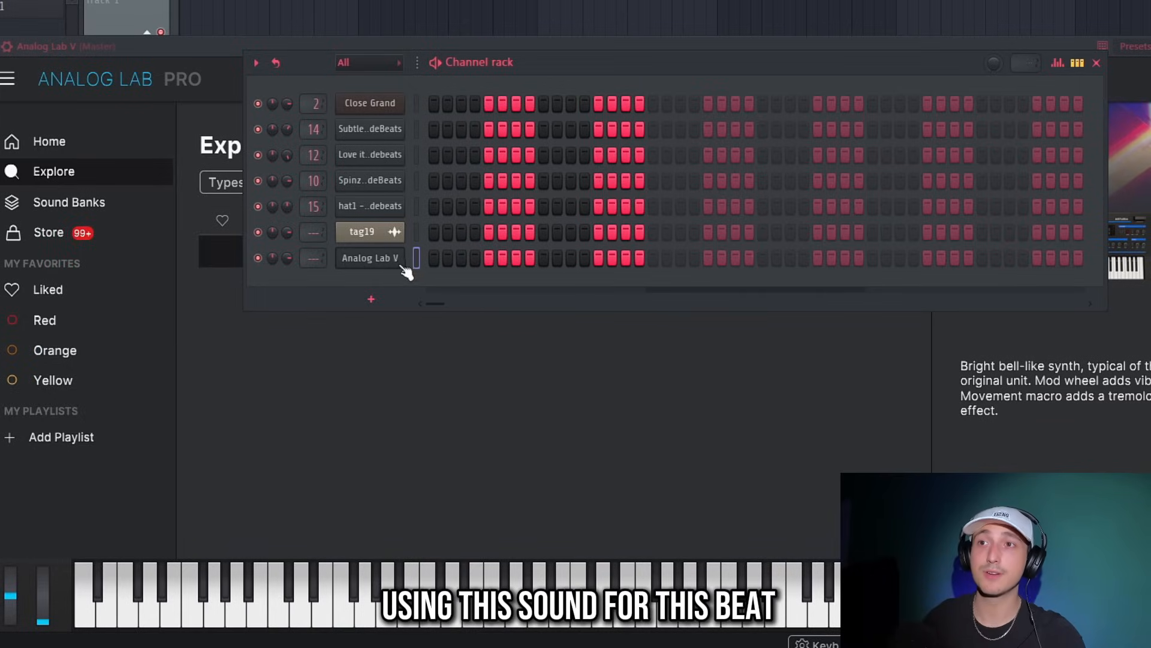
Replace the Analog Lab V channel with RIFFLE and load the Super Bell preset from its Bells category
{"action": "right_click", "coordinate": [408, 271]}
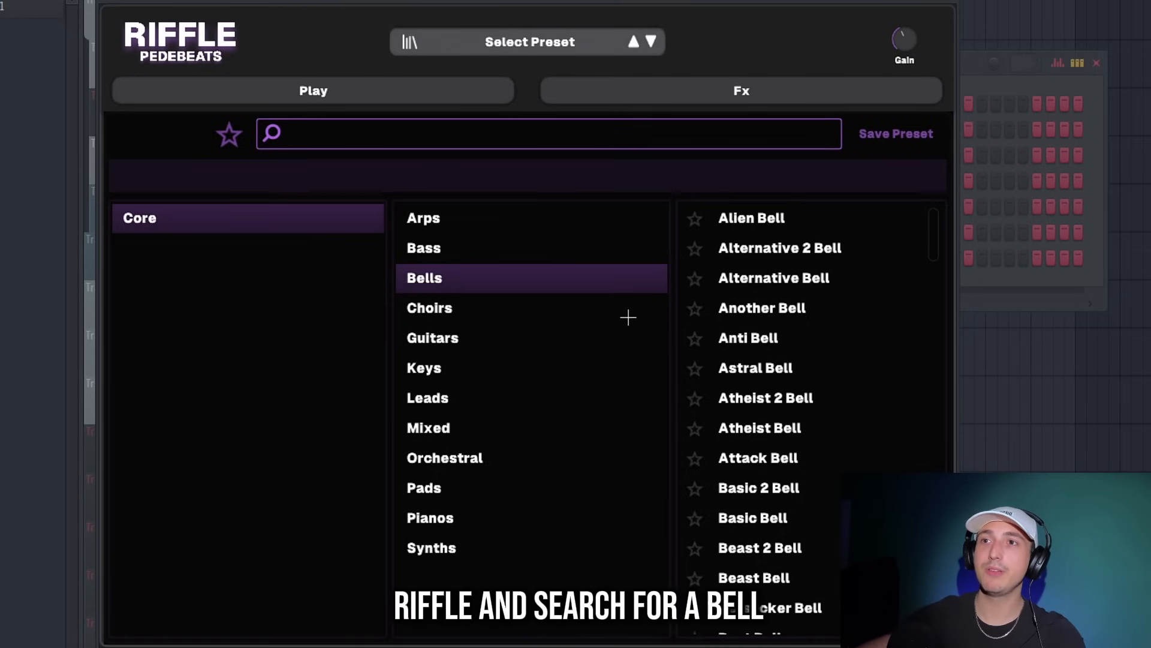
{"action": "scroll", "coordinate": [818, 413], "scroll_direction": "down", "scroll_amount": 15}
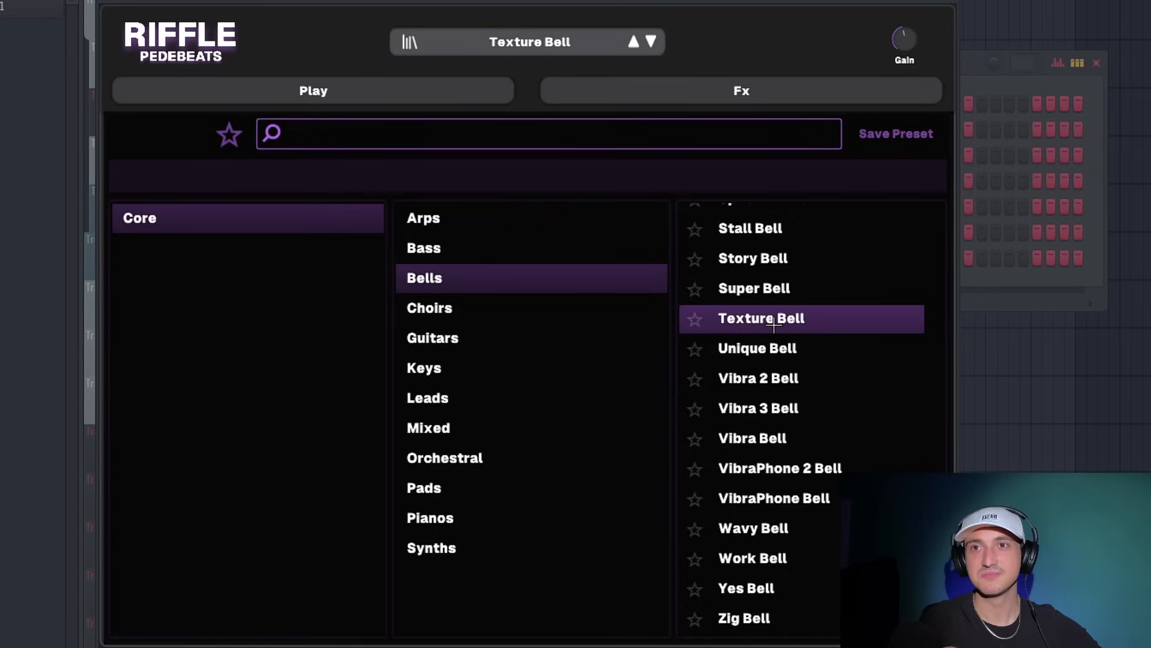
{"action": "scroll", "coordinate": [783, 323], "scroll_direction": "up", "scroll_amount": 3}
{"action": "left_click", "coordinate": [742, 376]}
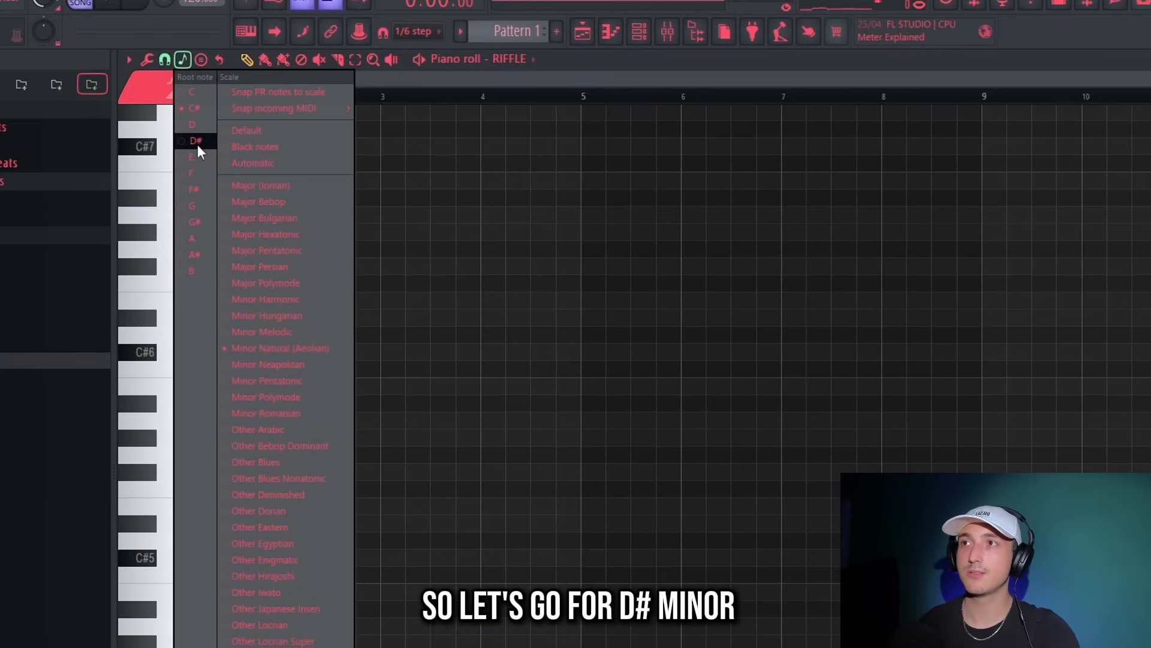
Set the piano roll's highlighted scale to D# Minor Natural (Aeolian) and switch the interface theme to blue
{"action": "left_click", "coordinate": [197, 144]}
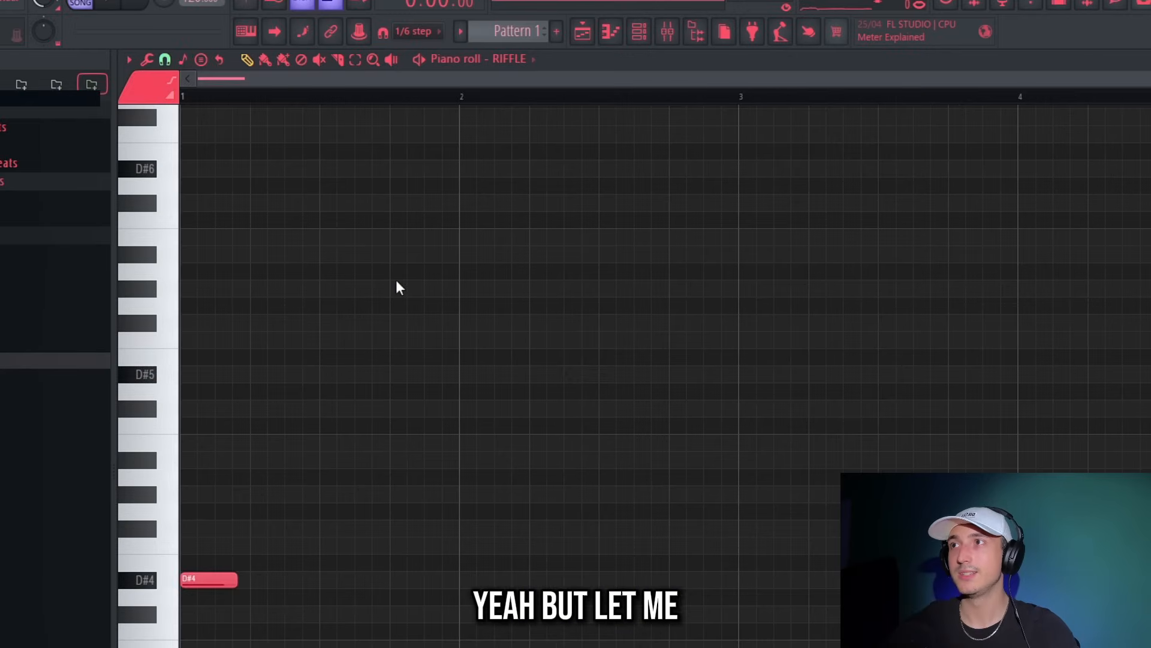
{"action": "key", "text": "F10"}
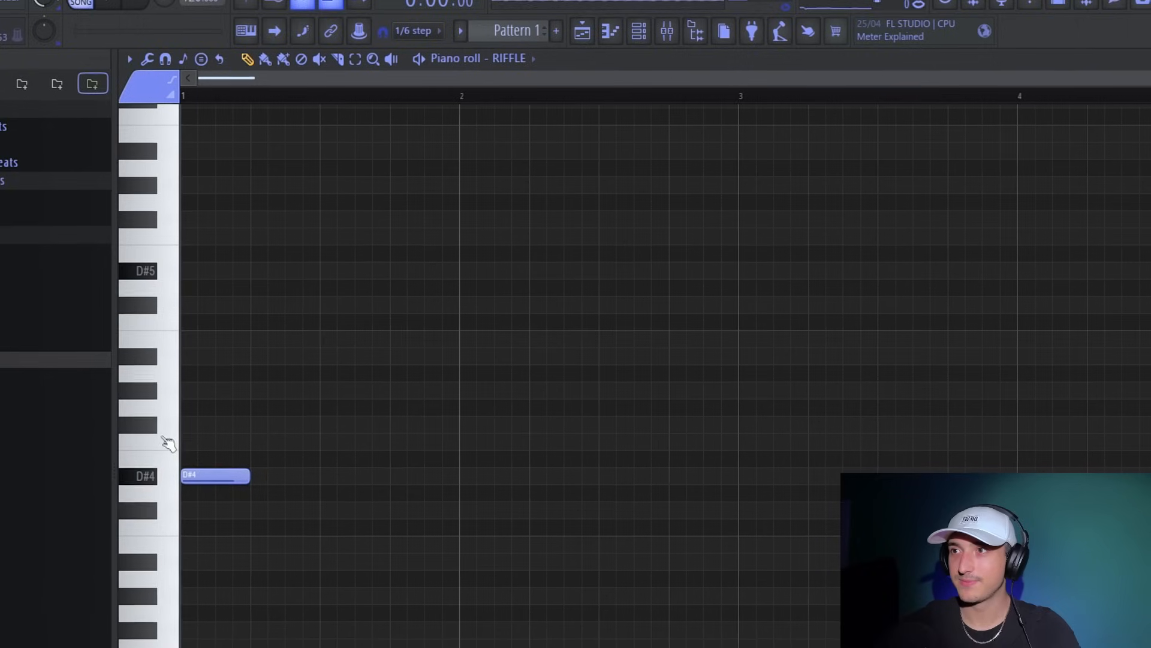
Draw a D# minor chord (D#3, F#3, A#3) and repeat it at the start of each of four bars
{"action": "left_click", "coordinate": [210, 416]}
{"action": "left_click", "coordinate": [207, 341]}
{"action": "key", "text": "space"}
{"action": "key", "text": "ctrl+a"}
{"action": "left_click_drag", "start_coordinate": [229, 335], "coordinate": [505, 310], "text": "shift"}
{"action": "key", "text": "ctrl+a"}
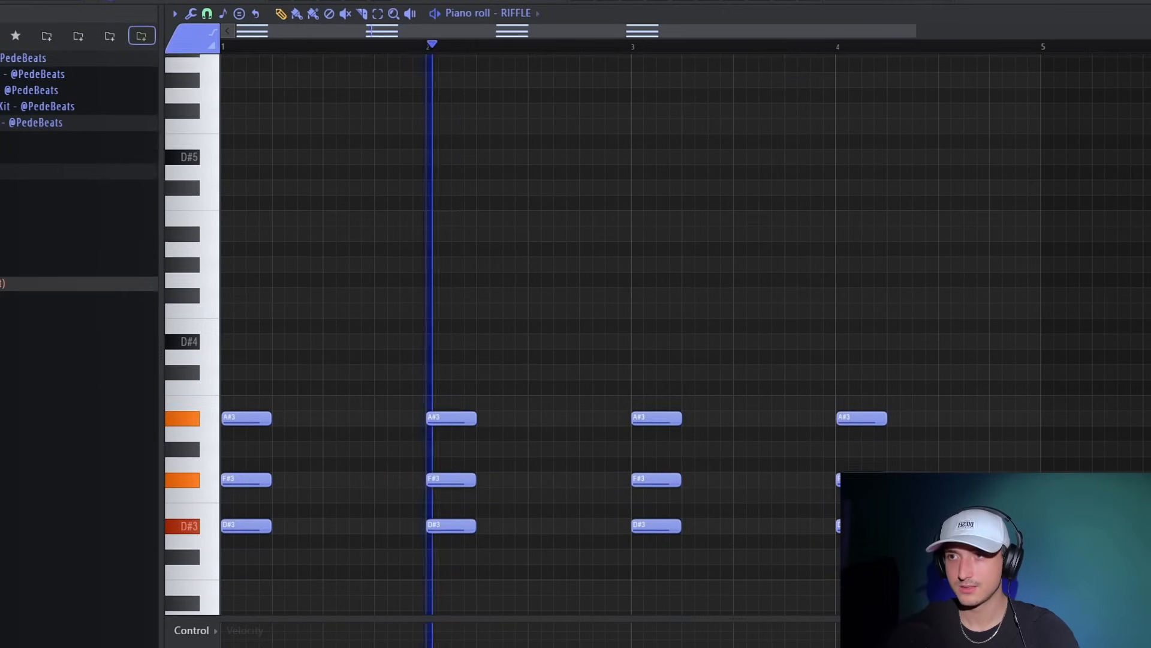
{"action": "key", "text": "ctrl+a"}
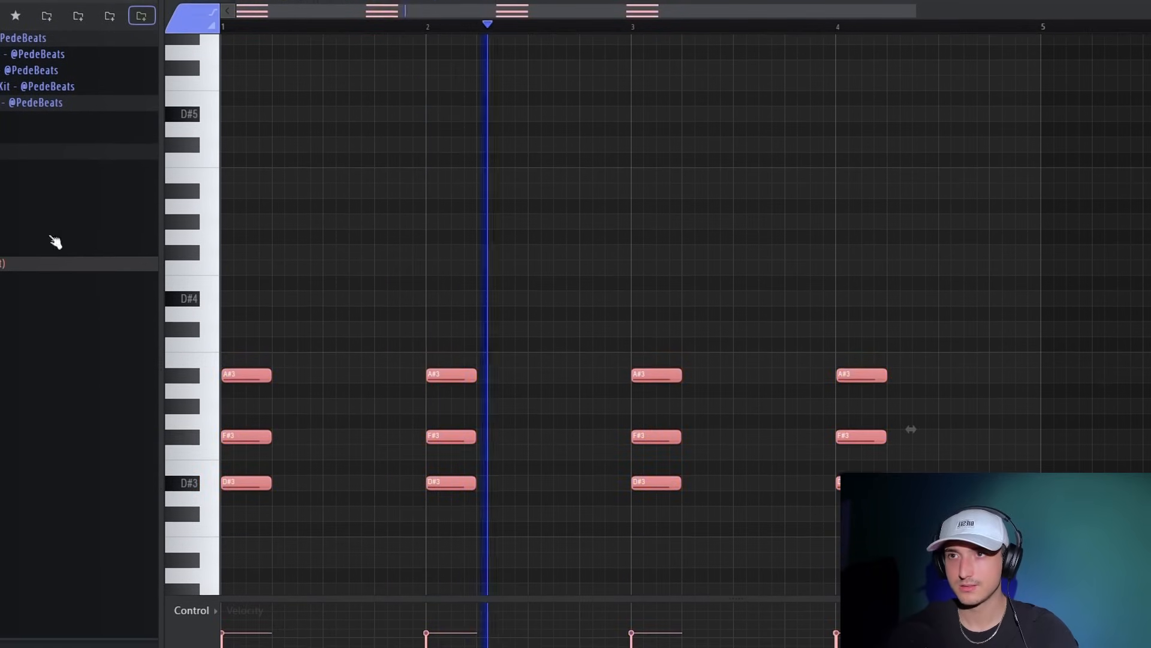
{"action": "left_click_drag", "start_coordinate": [215, 120], "coordinate": [1070, 429]}
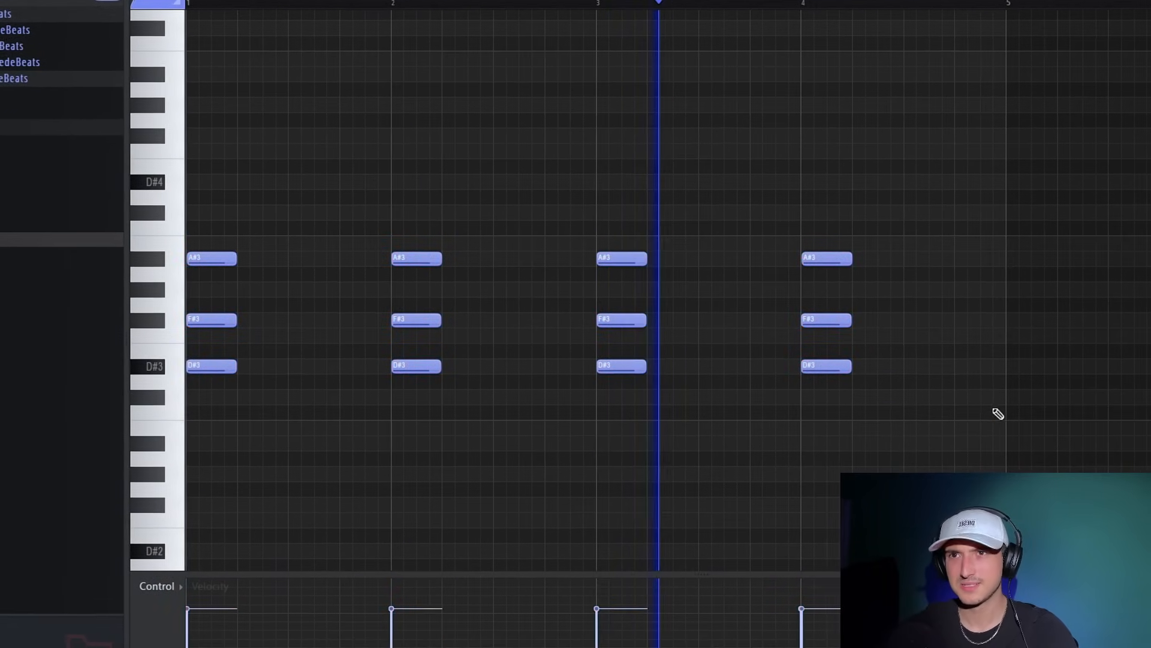
{"action": "left_click_drag", "start_coordinate": [1011, 405], "coordinate": [174, 202]}
{"action": "left_click", "coordinate": [962, 341], "text": "ctrl"}
{"action": "key", "text": "space"}
{"action": "left_click_drag", "start_coordinate": [779, 443], "coordinate": [771, 453], "text": "ctrl"}
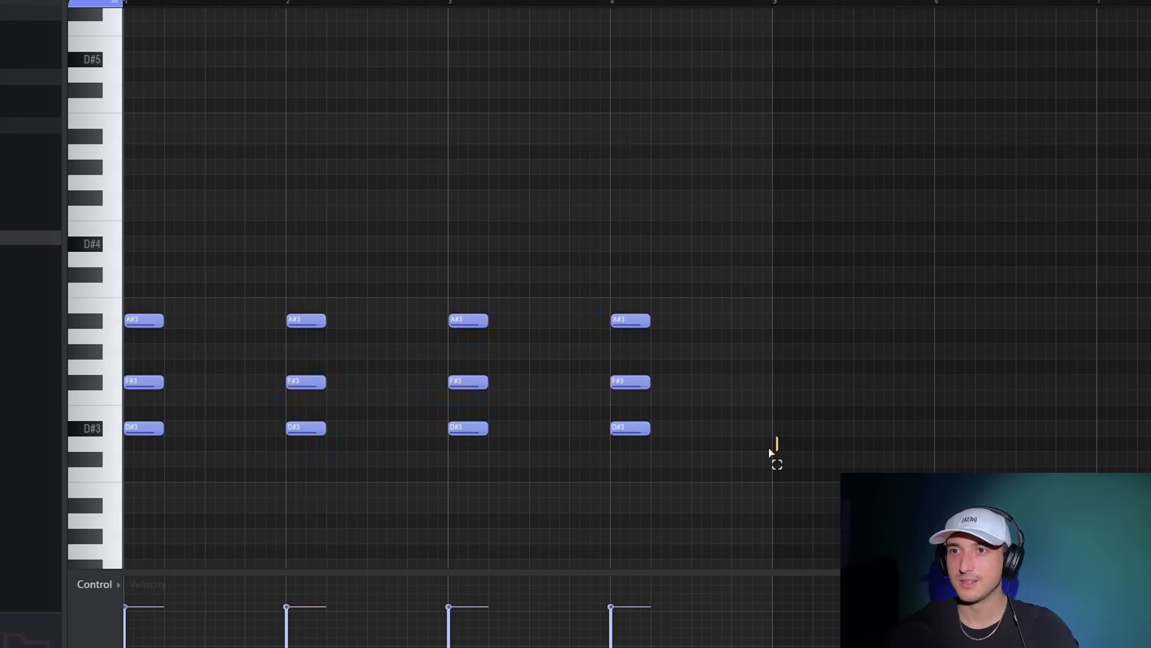
{"action": "key", "text": "ctrl+a"}
{"action": "scroll", "coordinate": [779, 300], "scroll_direction": "down", "scroll_amount": 3}
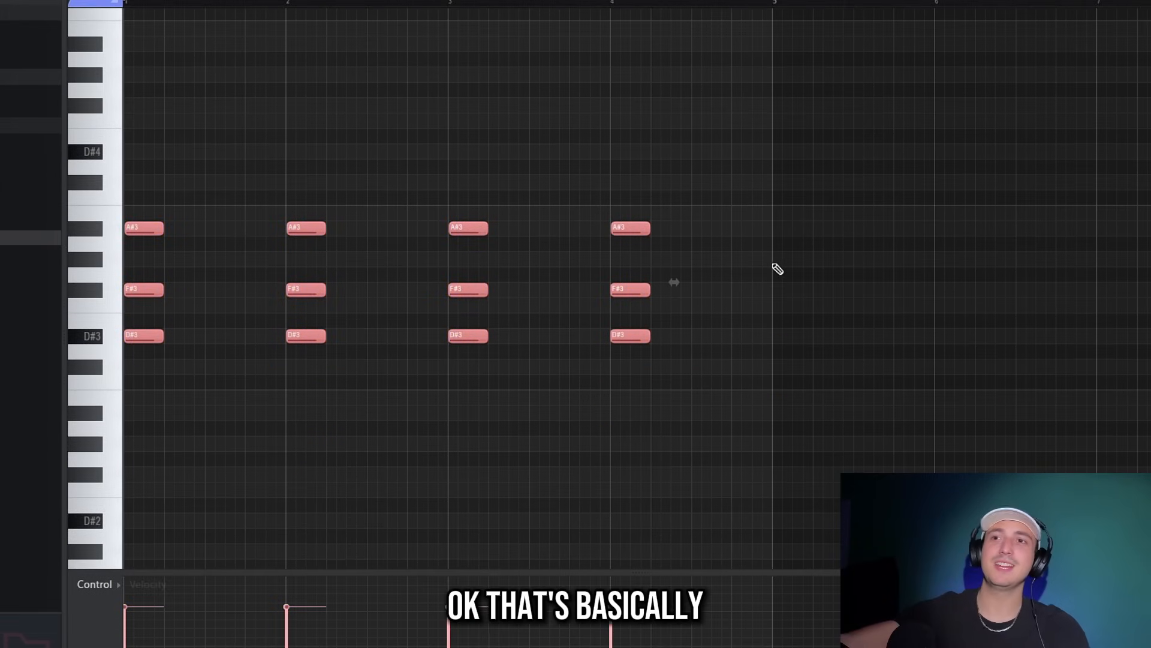
{"action": "scroll", "coordinate": [412, 296], "scroll_direction": "up", "scroll_amount": 1}
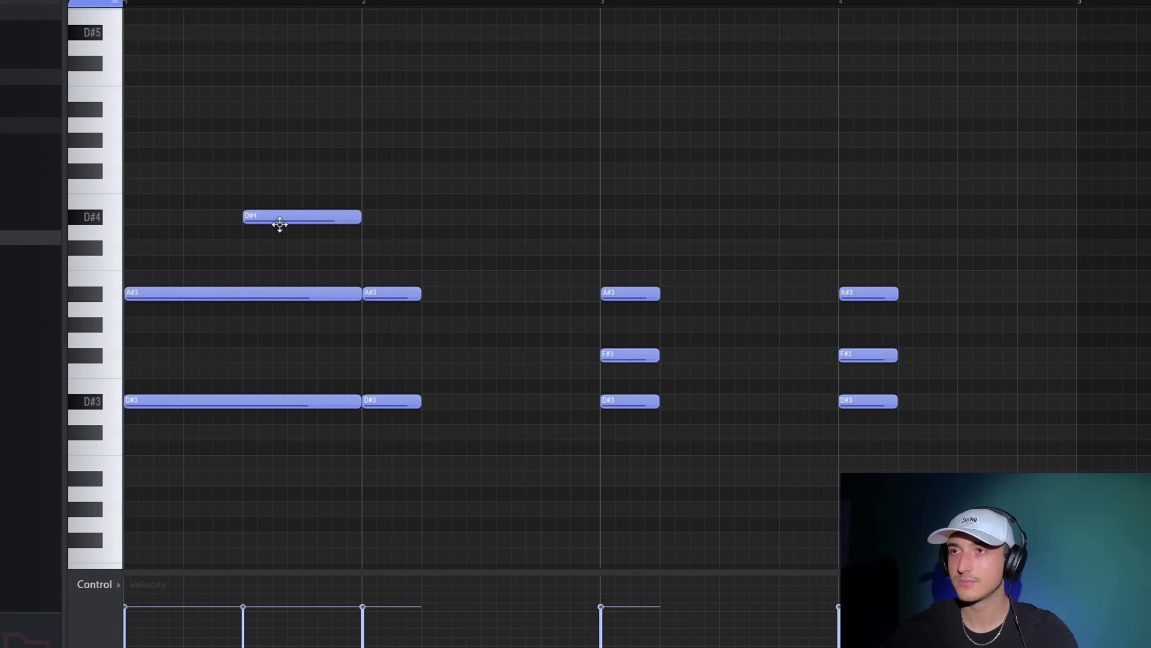
Delete the short chords after bar 1 and repeat bar 1's D#3, A#3 and D#4 notes across four bars
{"action": "key", "text": "Delete"}
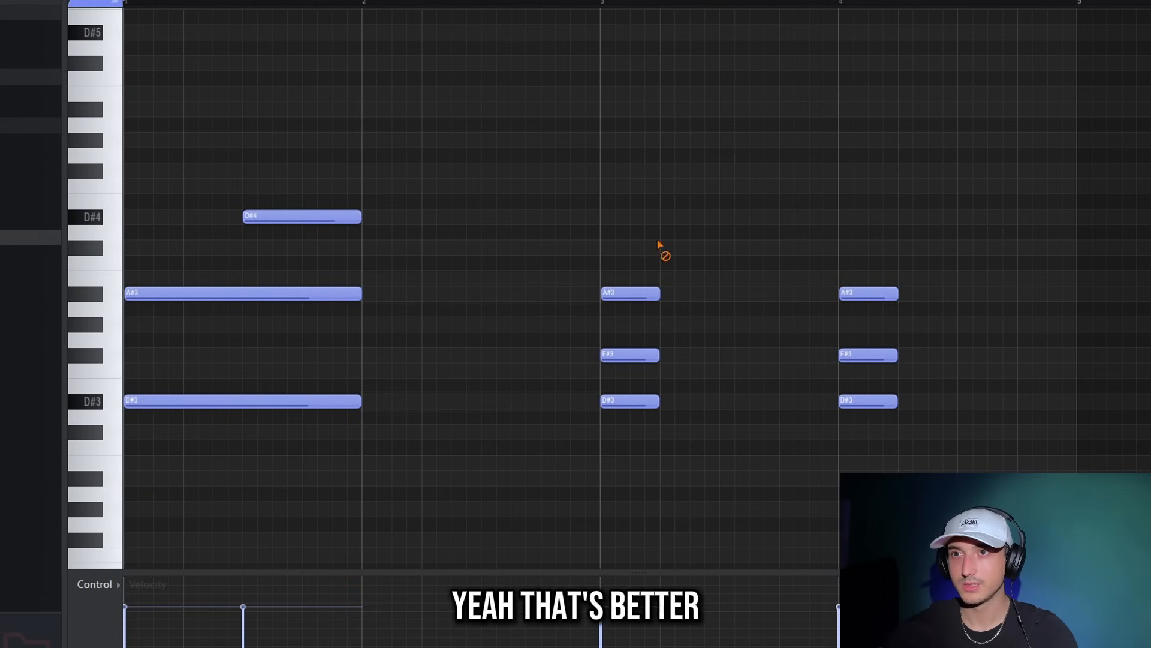
{"action": "key", "text": "ctrl+a"}
{"action": "key", "text": "ctrl+b"}
{"action": "key", "text": "ctrl+a"}
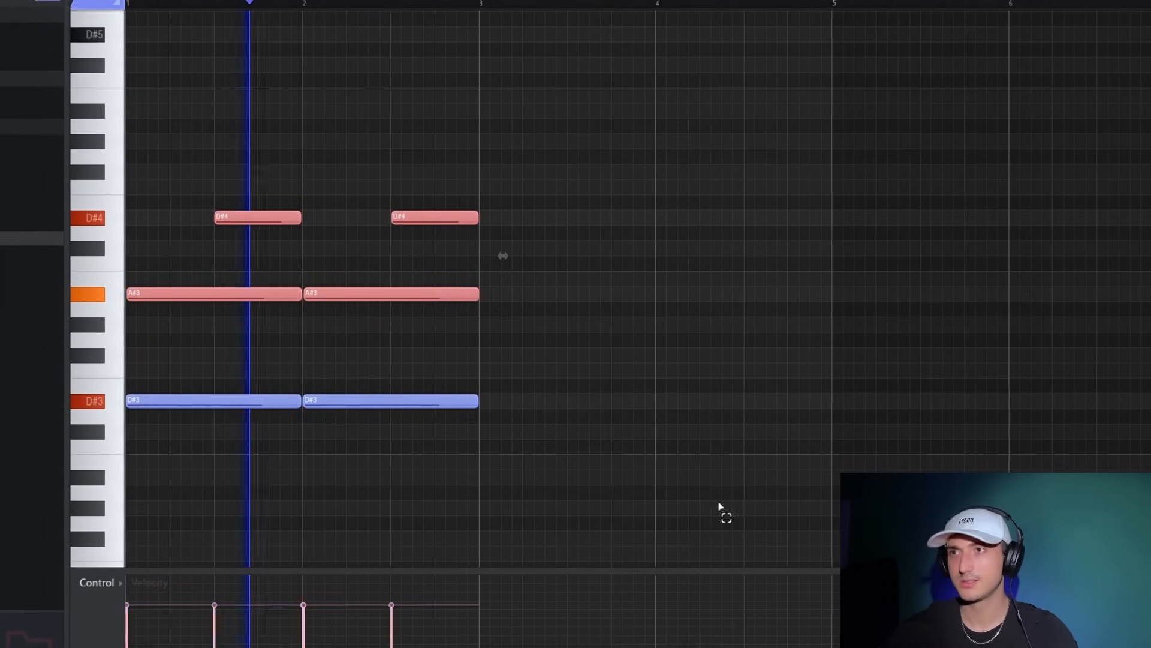
{"action": "key", "text": "ctrl+b"}
{"action": "left_click_drag", "start_coordinate": [939, 510], "coordinate": [127, 144]}
{"action": "left_click", "coordinate": [522, 336], "text": "ctrl"}
{"action": "left_click_drag", "start_coordinate": [929, 468], "coordinate": [122, 198]}
{"action": "left_click", "coordinate": [852, 309]}
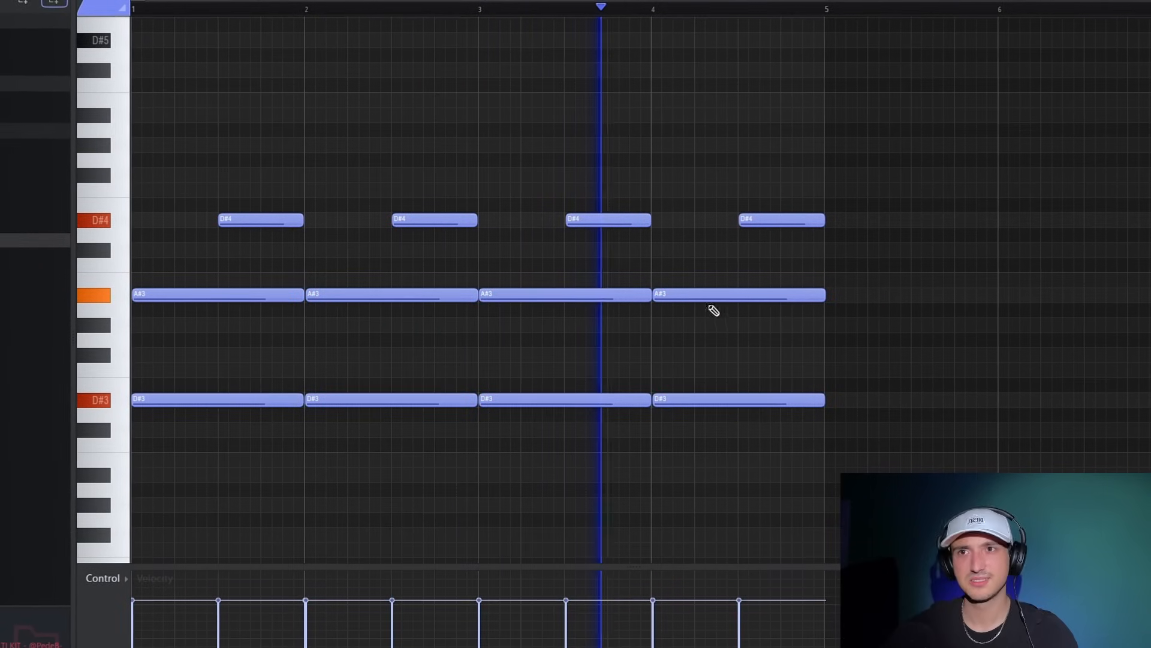
Raise the top note of bar 3 to F#4 and the top note of bar 4 to F4
{"action": "scroll", "coordinate": [828, 372], "scroll_direction": "down", "scroll_amount": 2}
{"action": "key", "text": "space"}
{"action": "scroll", "coordinate": [523, 312], "scroll_direction": "up", "scroll_amount": 2}
{"action": "left_click_drag", "start_coordinate": [527, 252], "coordinate": [522, 210]}
{"action": "key", "text": "space"}
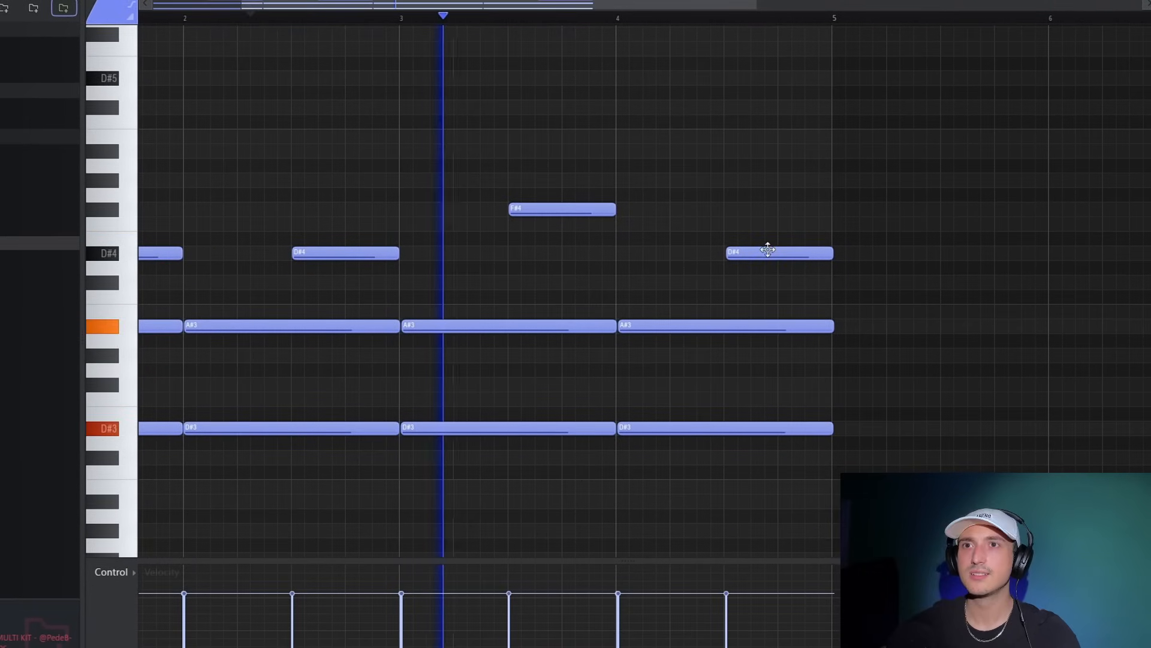
{"action": "left_click_drag", "start_coordinate": [836, 198], "coordinate": [507, 235]}
{"action": "key", "text": "alt+q"}
{"action": "left_click", "coordinate": [558, 389]}
{"action": "scroll", "coordinate": [705, 313], "scroll_direction": "down", "scroll_amount": 2}
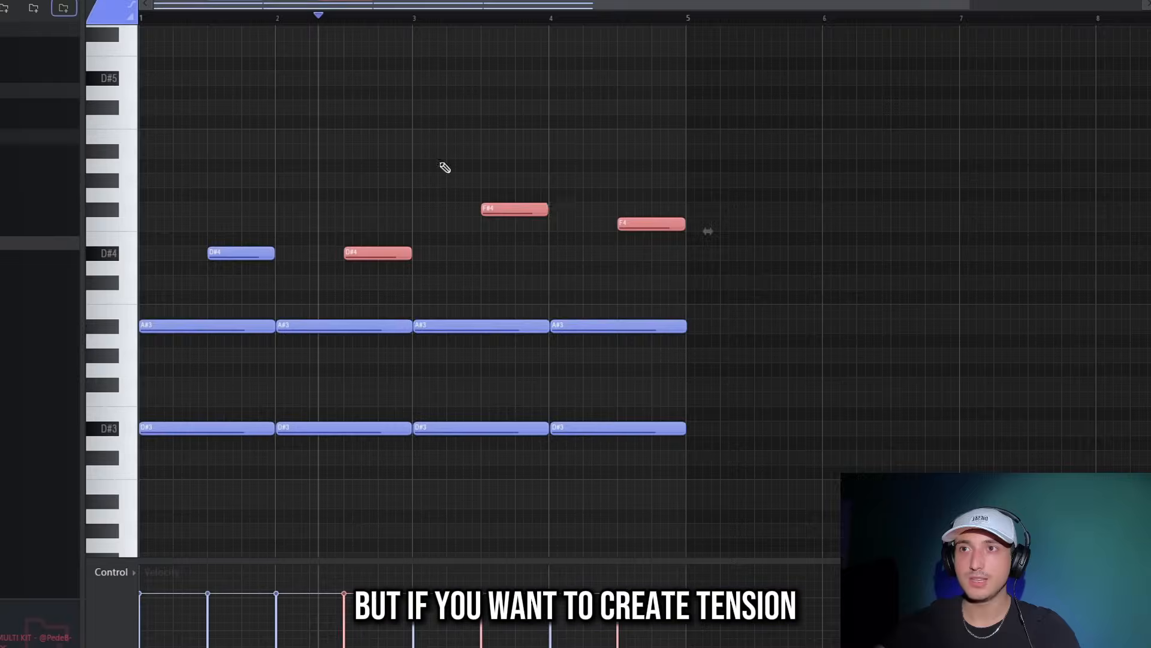
{"action": "scroll", "coordinate": [445, 166], "scroll_direction": "up", "scroll_amount": 2}
{"action": "left_click_drag", "start_coordinate": [907, 273], "coordinate": [592, 235]}
{"action": "scroll", "coordinate": [591, 249], "scroll_direction": "up", "scroll_amount": 4}
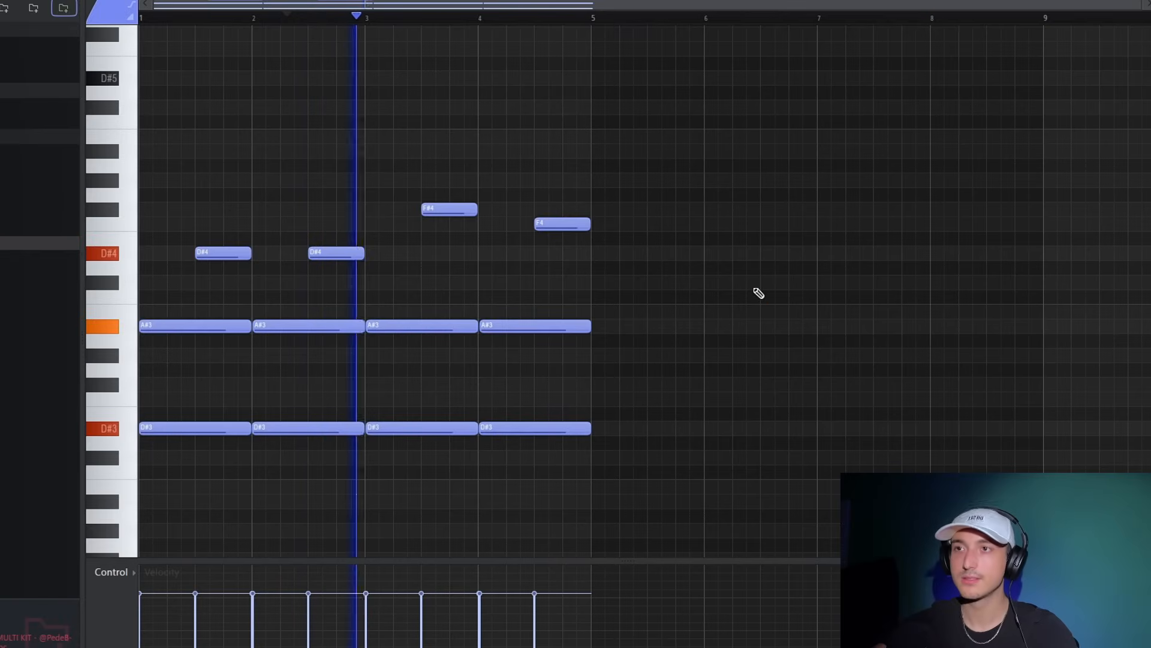
{"action": "left_click_drag", "start_coordinate": [717, 462], "coordinate": [69, 128]}
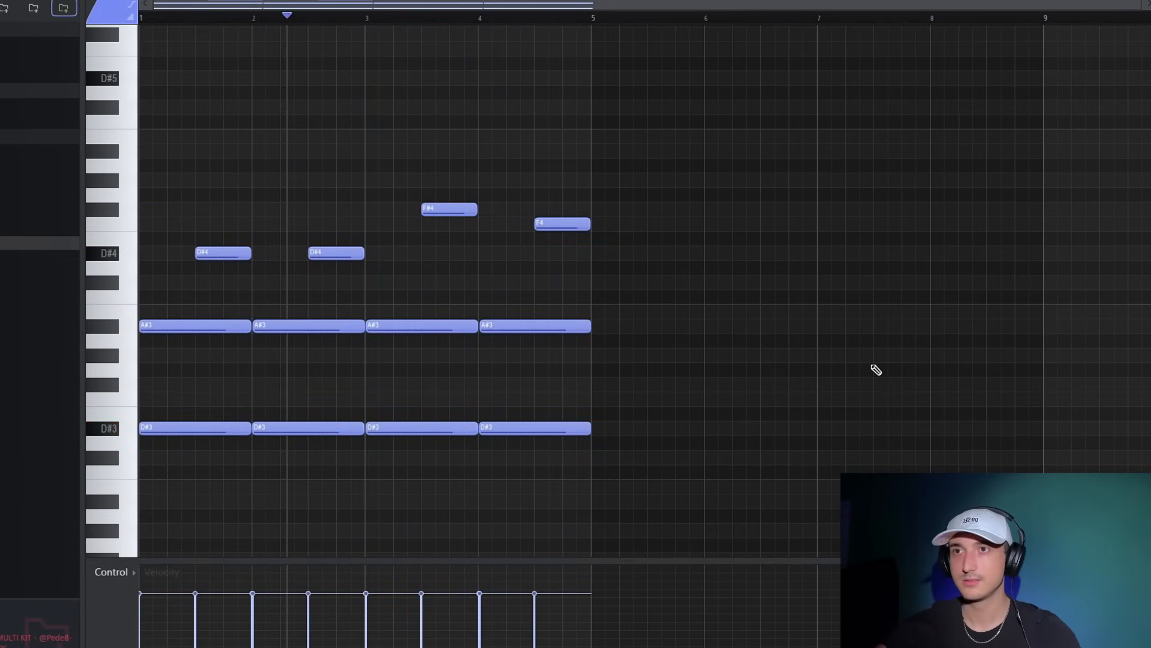
Add Fruity Reeverb 2 to slot 3 of the MAIN mixer track
{"action": "key", "text": "F9"}
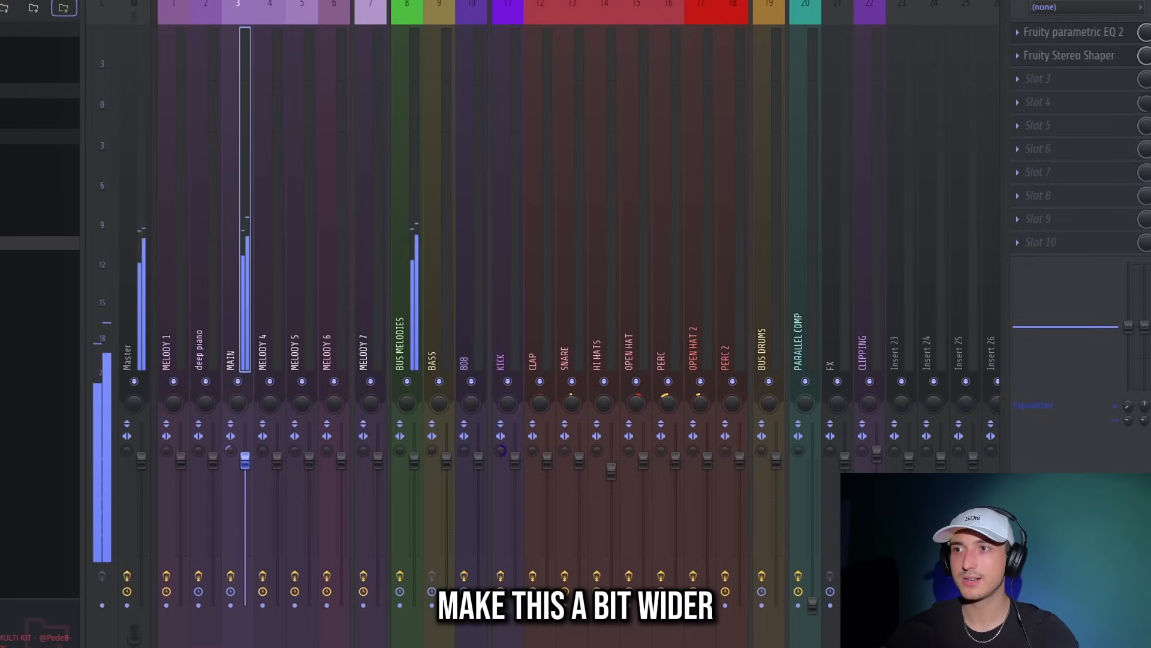
{"action": "left_click", "coordinate": [1069, 86]}
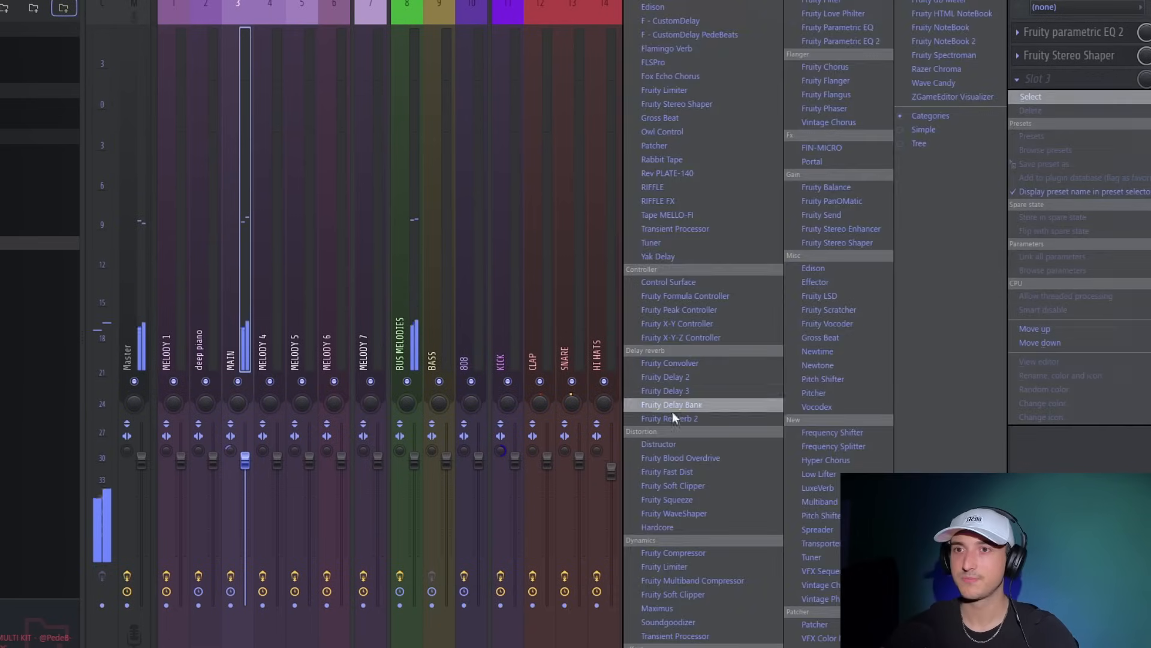
{"action": "left_click", "coordinate": [681, 379]}
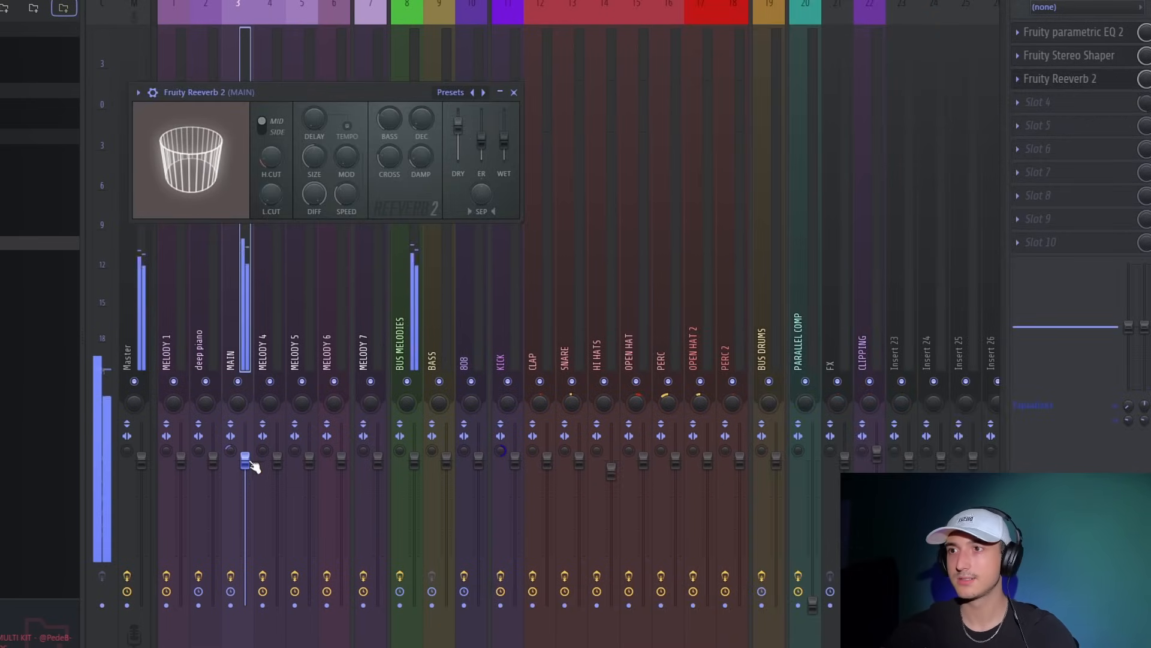
Raise the MAIN track's fader and turn up the Chorus Dry/Wet in RIFFLE's effects
{"action": "left_click_drag", "start_coordinate": [246, 462], "coordinate": [246, 445]}
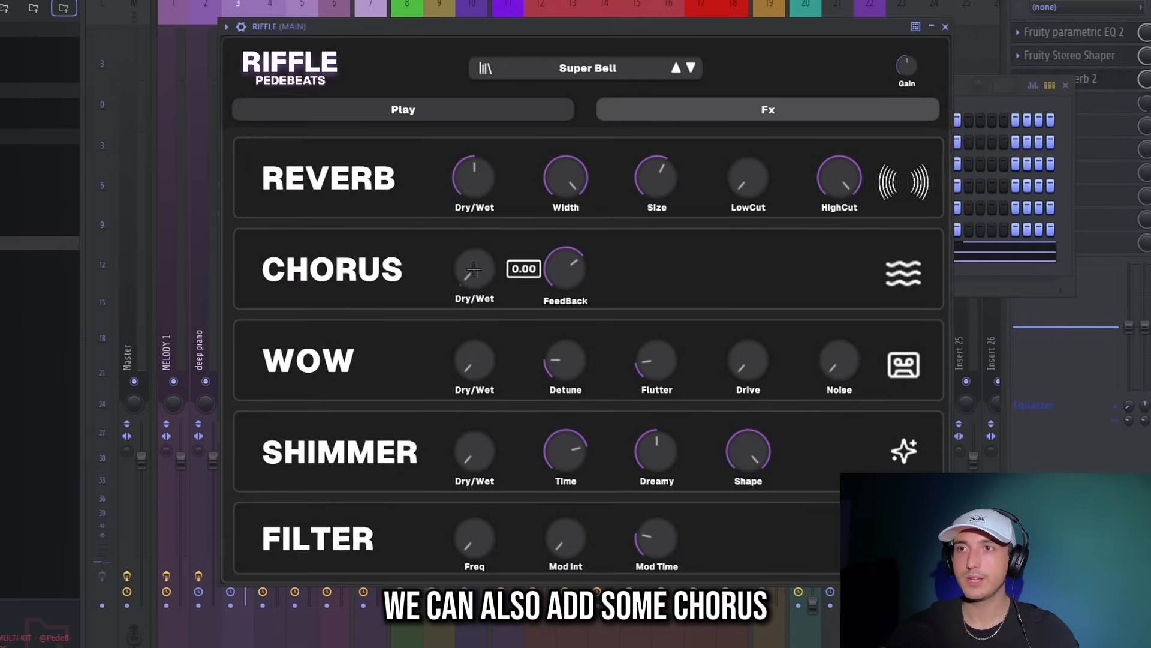
{"action": "left_click_drag", "start_coordinate": [478, 271], "coordinate": [269, 256]}
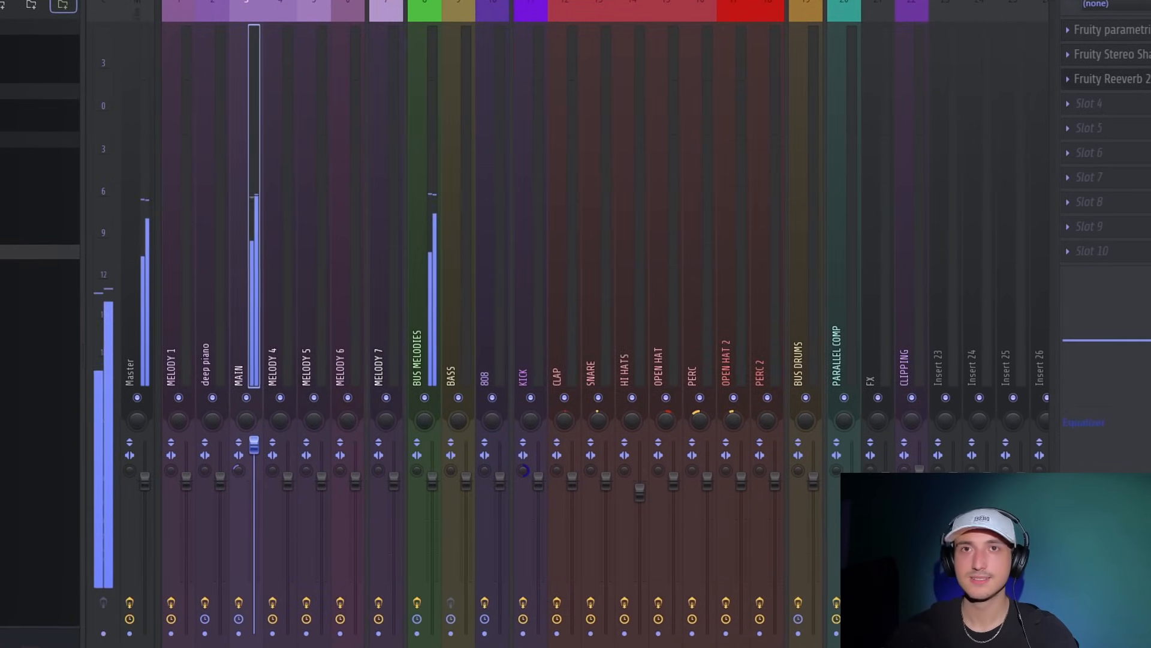
Add Fruity Parametric EQ 2 to slot 5 of the MAIN track and reduce the high mids
{"action": "left_click", "coordinate": [1142, 119]}
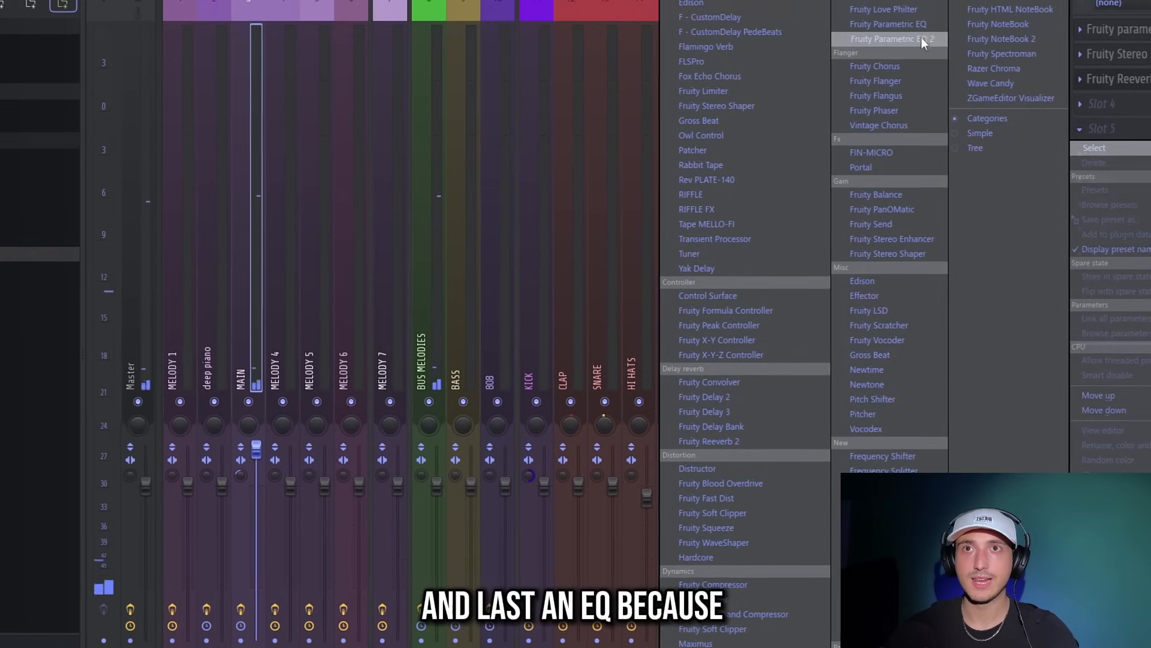
{"action": "left_click", "coordinate": [900, 40]}
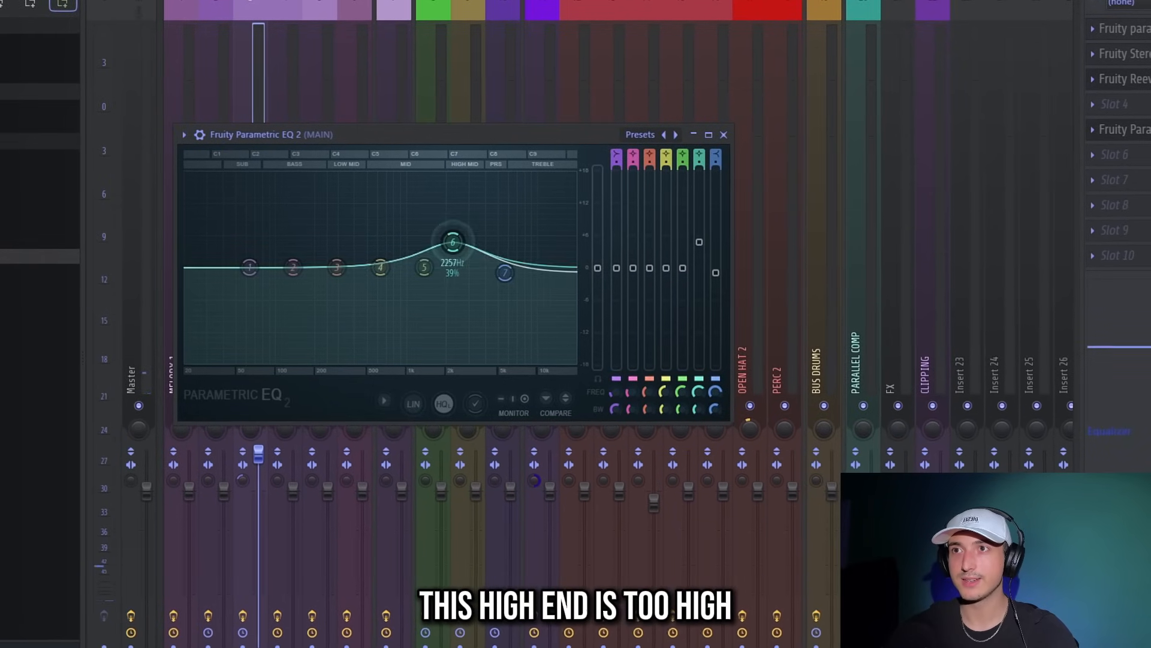
{"action": "left_click_drag", "start_coordinate": [444, 268], "coordinate": [444, 295]}
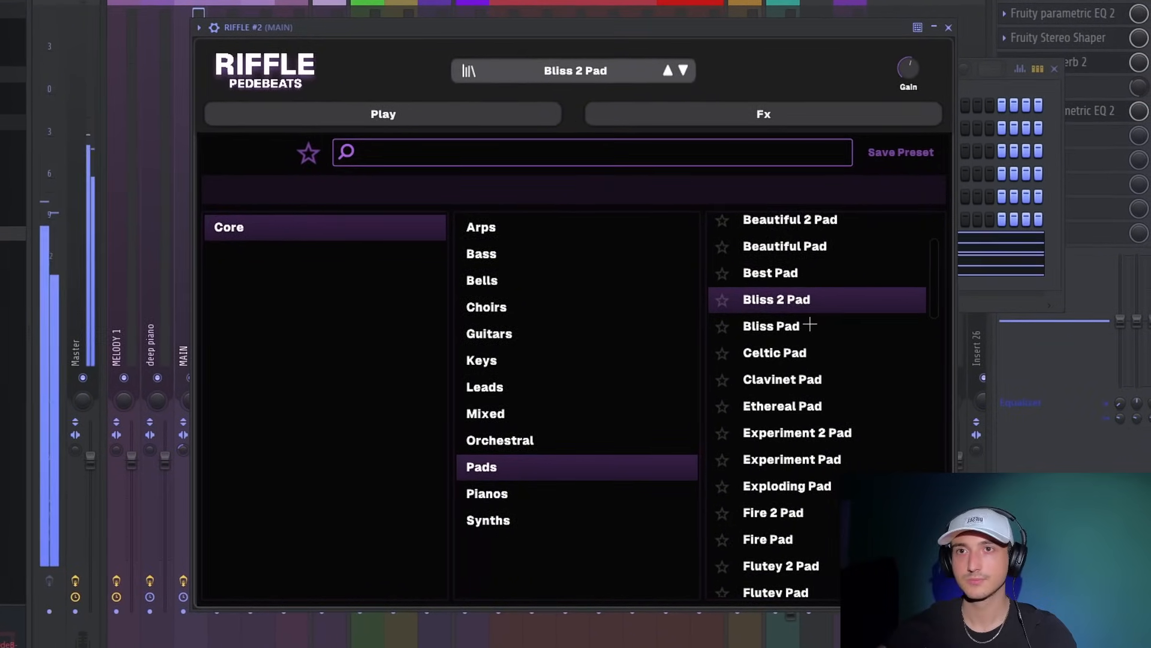
Load the Celtic Pad preset in RIFFLE #2 and close the plugin window
{"action": "left_click", "coordinate": [808, 355]}
{"action": "scroll", "coordinate": [789, 354], "scroll_direction": "up", "scroll_amount": 2}
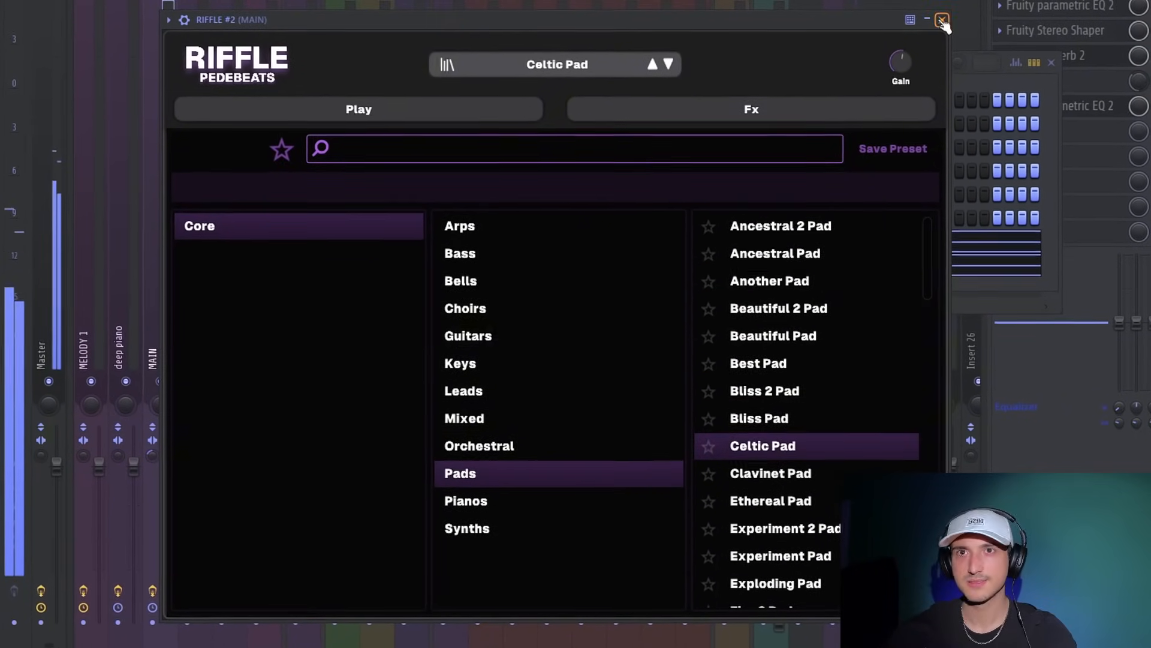
{"action": "left_click", "coordinate": [946, 25]}
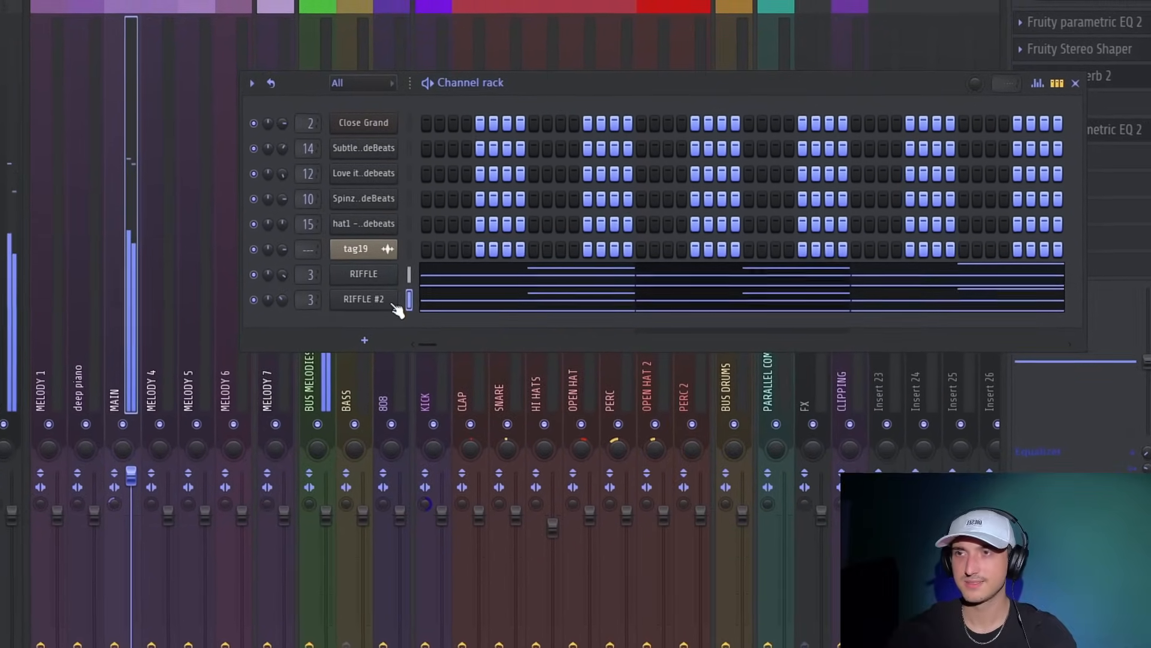
In RIFFLE #2's piano roll, rebuild bar 1's top line as G#4, A#4 and B4, removing the old top notes after it
{"action": "left_click", "coordinate": [478, 303]}
{"action": "left_click", "coordinate": [427, 148]}
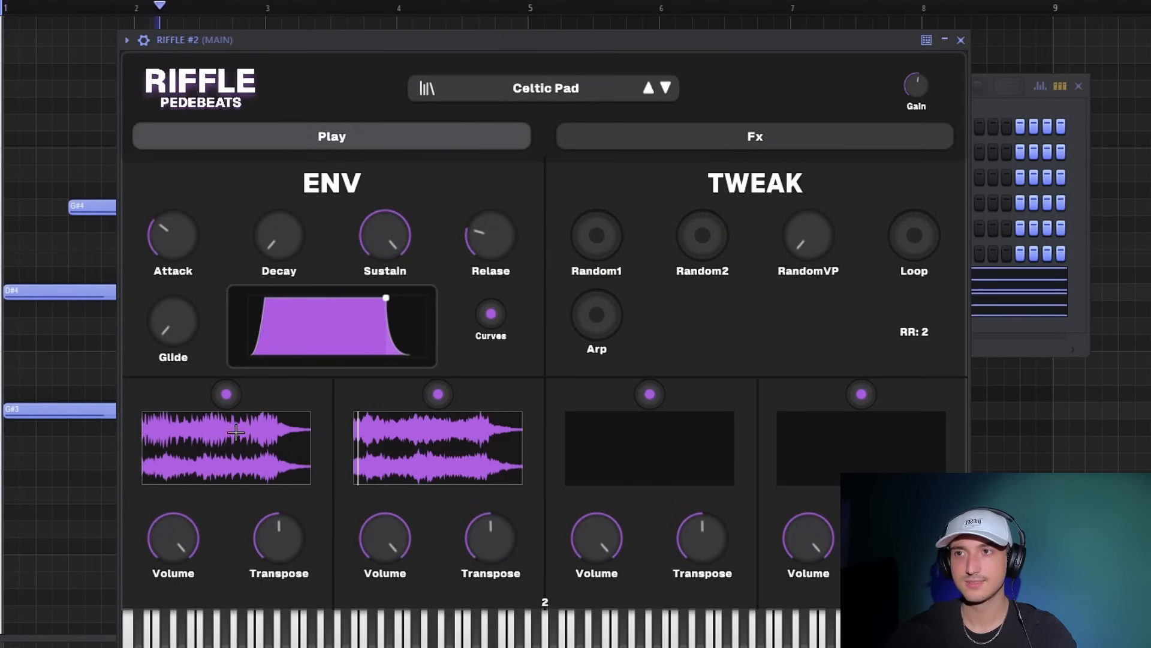
{"action": "key", "text": "Escape"}
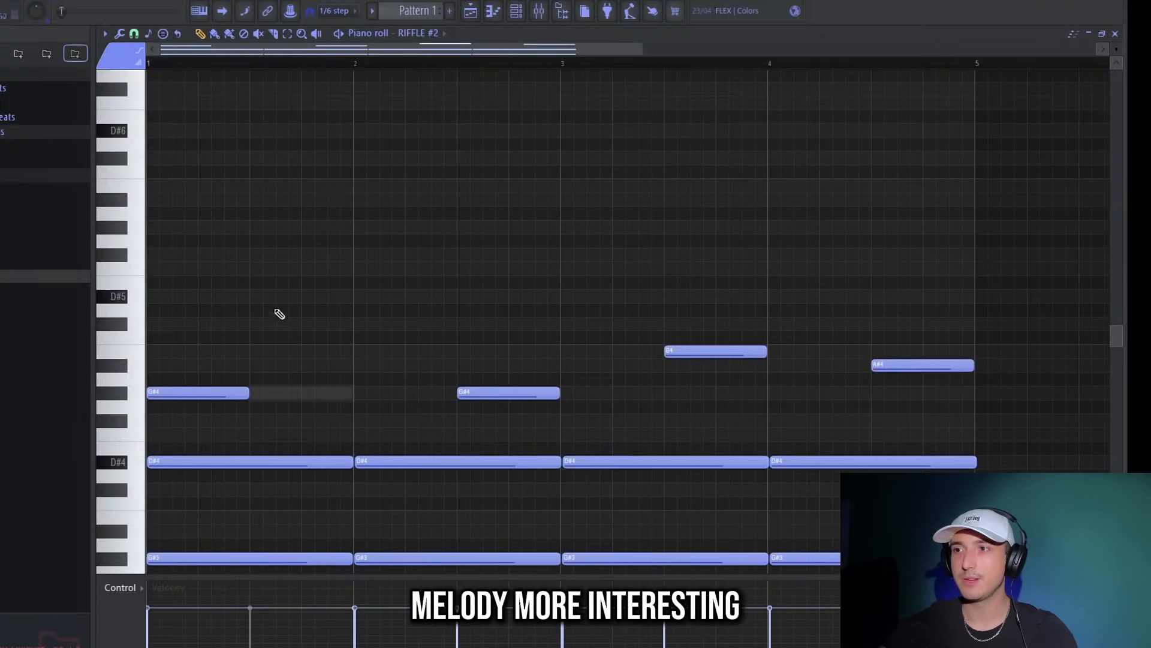
{"action": "scroll", "coordinate": [229, 325], "scroll_direction": "down", "scroll_amount": 3}
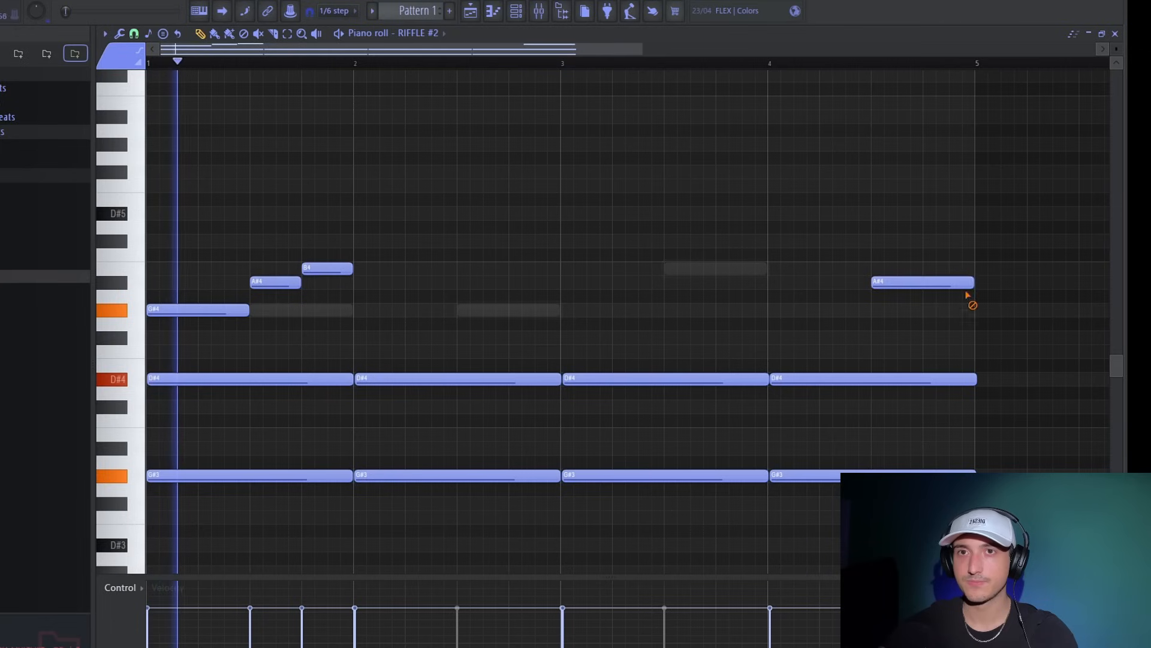
Repeat bar 1's G#4, A#4, B4 phrase through all four bars of RIFFLE #2
{"action": "left_click_drag", "start_coordinate": [573, 328], "coordinate": [162, 258]}
{"action": "scroll", "coordinate": [359, 288], "scroll_direction": "down", "scroll_amount": 3}
{"action": "key", "text": "ctrl+b"}
{"action": "left_click_drag", "start_coordinate": [829, 367], "coordinate": [580, 295]}
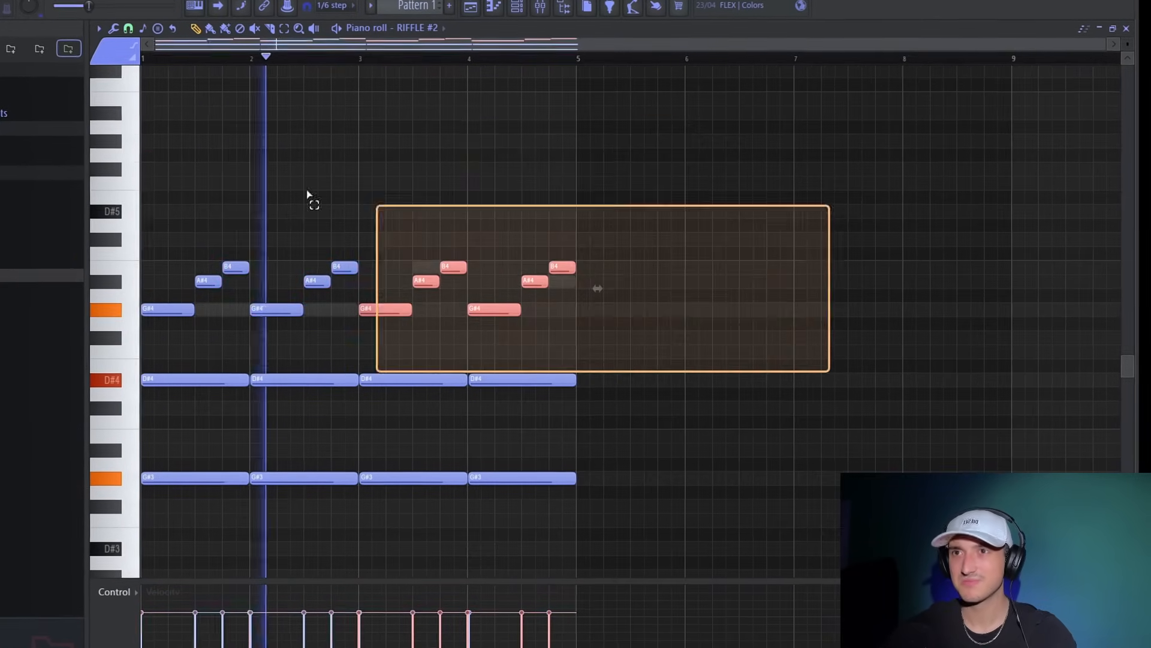
{"action": "left_click_drag", "start_coordinate": [600, 348], "coordinate": [156, 225], "text": "ctrl"}
{"action": "scroll", "coordinate": [594, 209], "scroll_direction": "up", "scroll_amount": 1}
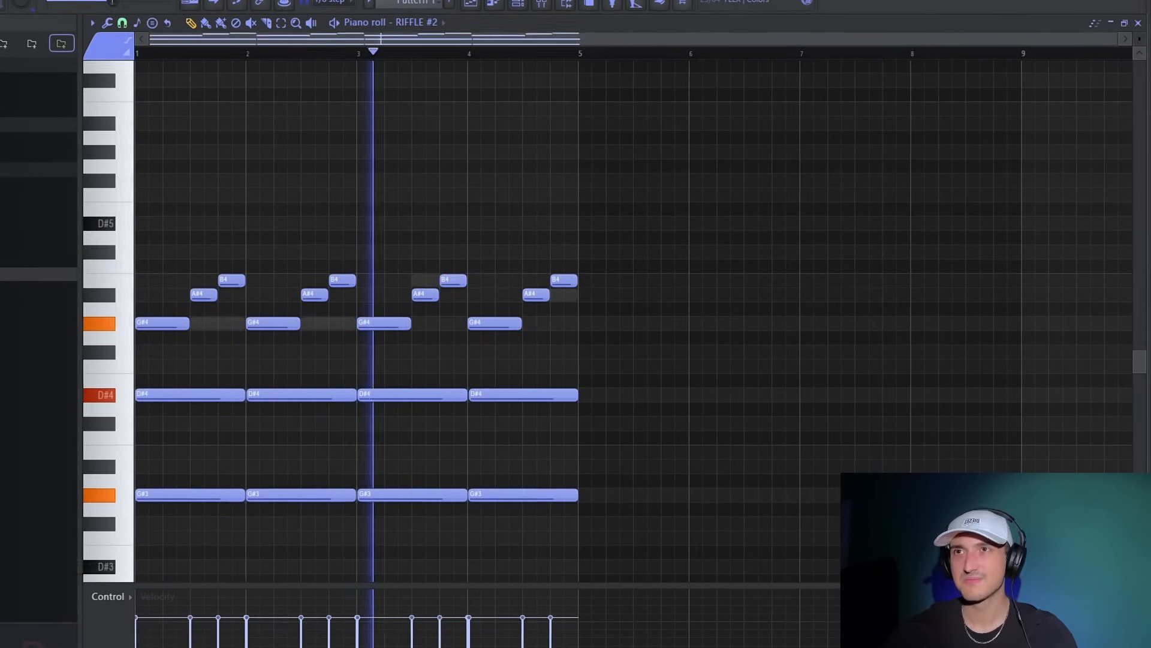
Show the channel rack and lower the RIFFLE #2 channel's volume
{"action": "left_click", "coordinate": [546, 5]}
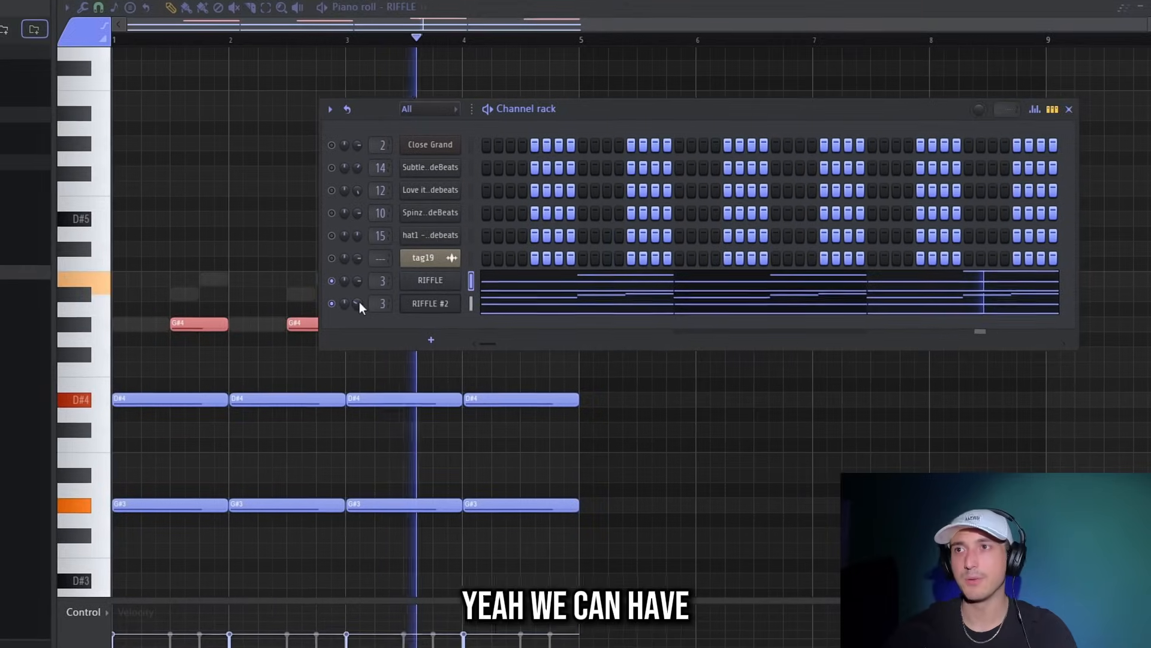
{"action": "left_click_drag", "start_coordinate": [364, 301], "coordinate": [364, 312]}
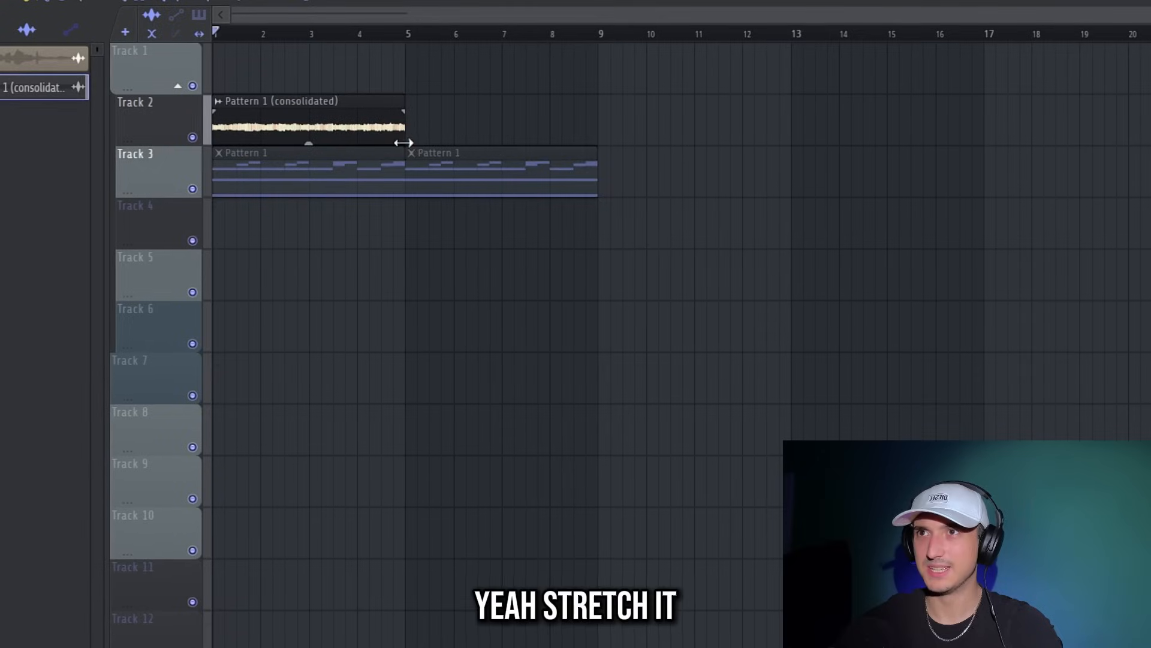
Solo Track 5 and fill its bars 1 to 4 with one-bar pieces of the consolidated Pattern 1 audio clip
{"action": "key", "text": "space"}
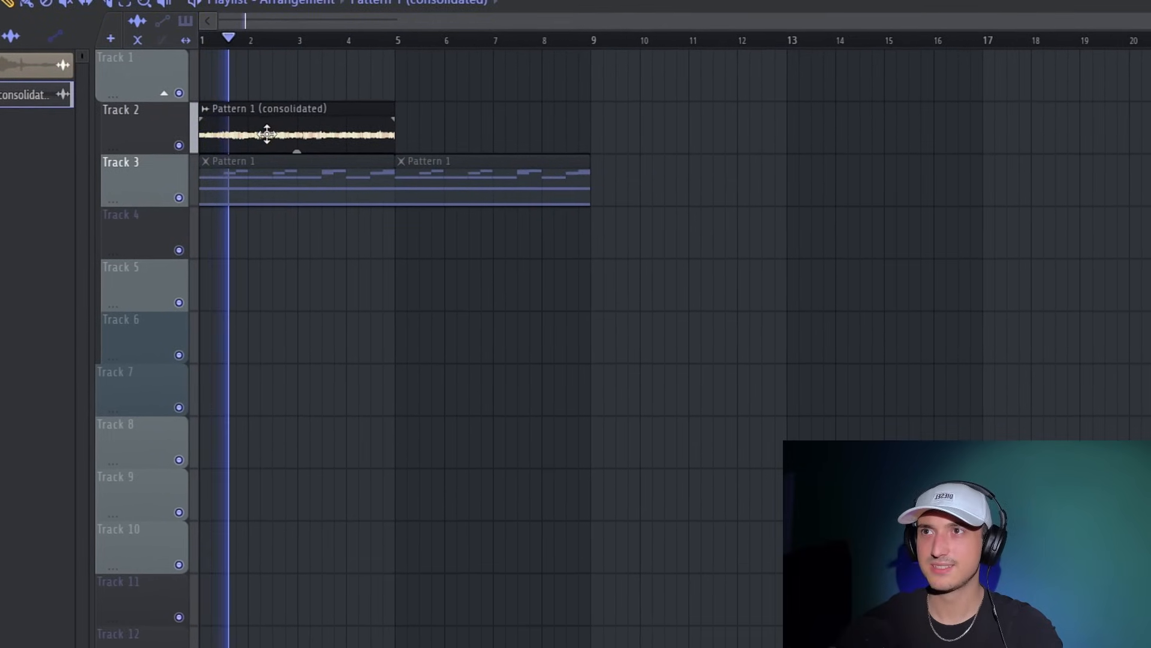
{"action": "scroll", "coordinate": [539, 244], "scroll_direction": "up", "scroll_amount": 4}
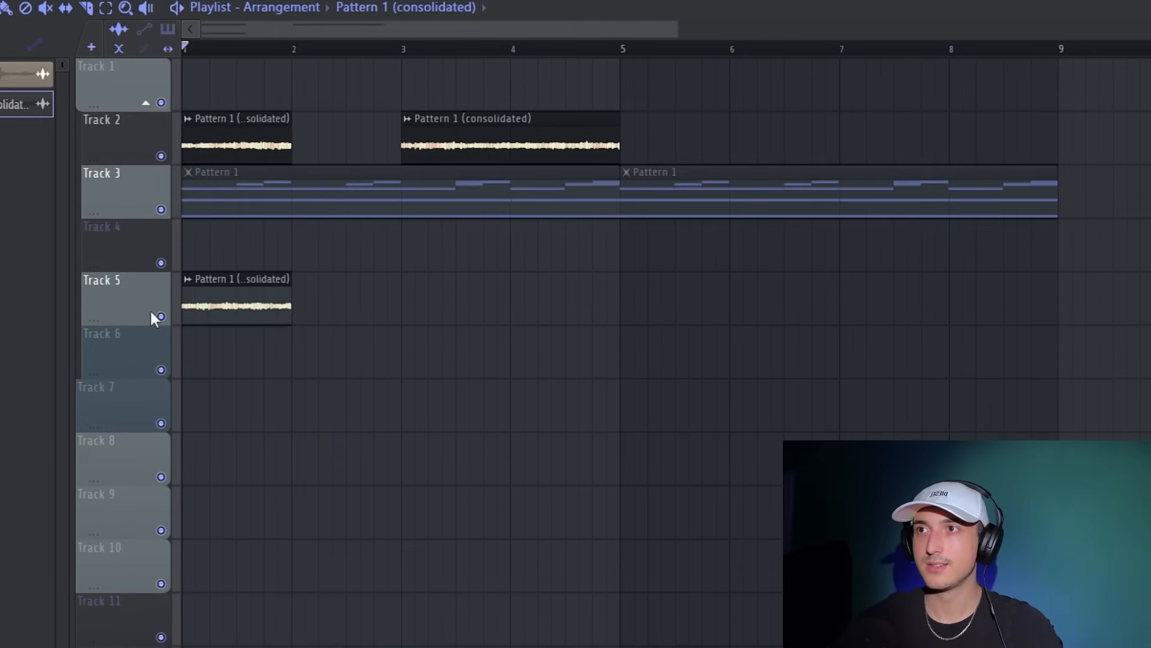
{"action": "left_click", "coordinate": [154, 315]}
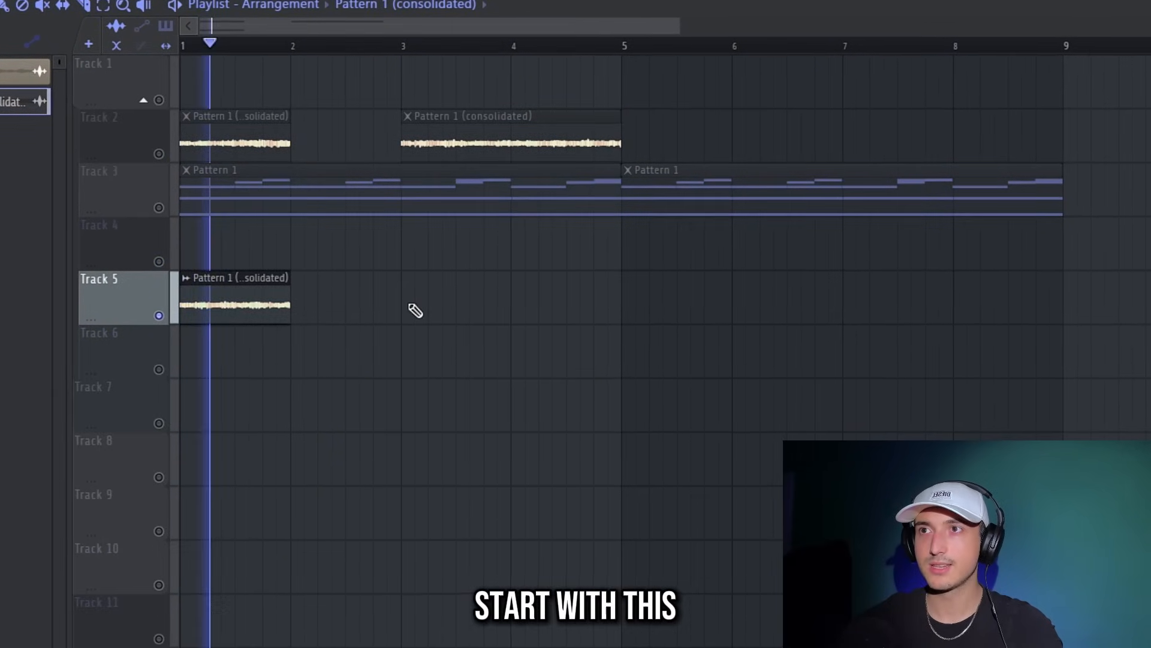
{"action": "left_click", "coordinate": [258, 303]}
{"action": "key", "text": "ctrl+b"}
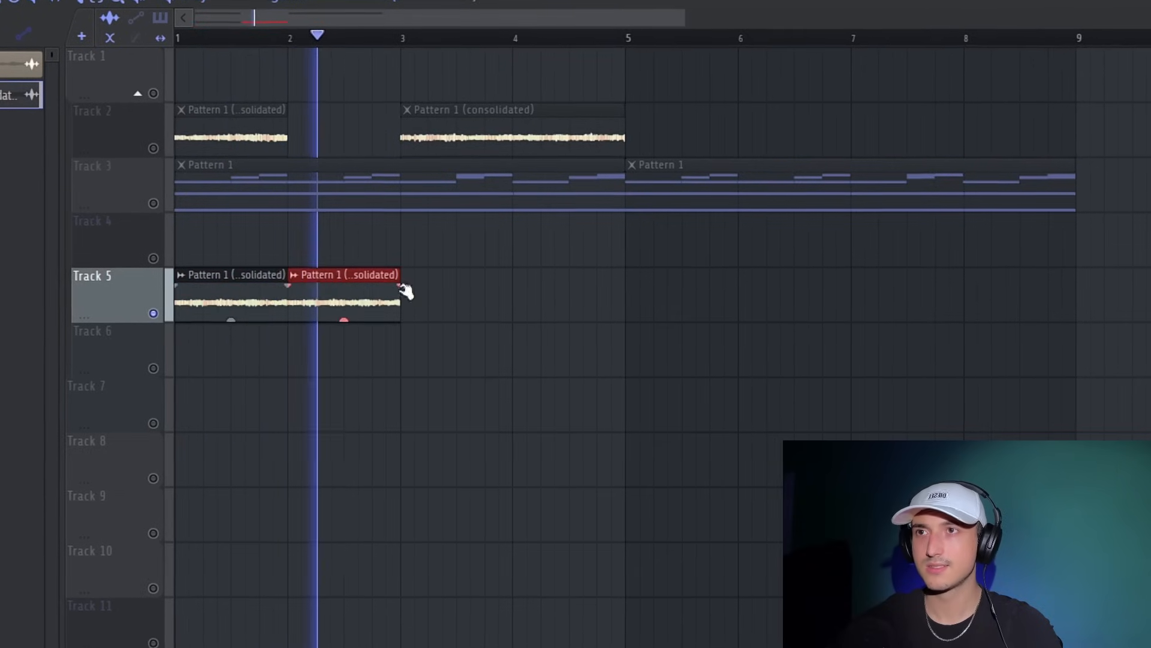
{"action": "left_click_drag", "start_coordinate": [244, 133], "coordinate": [470, 299]}
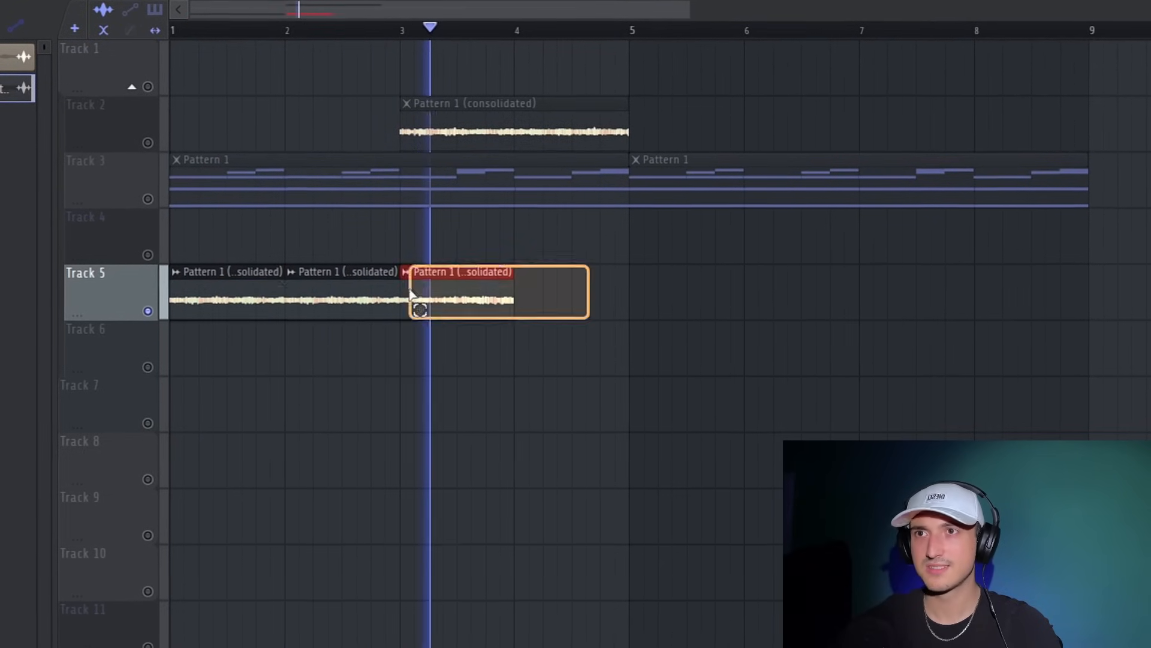
{"action": "key", "text": "ctrl+b"}
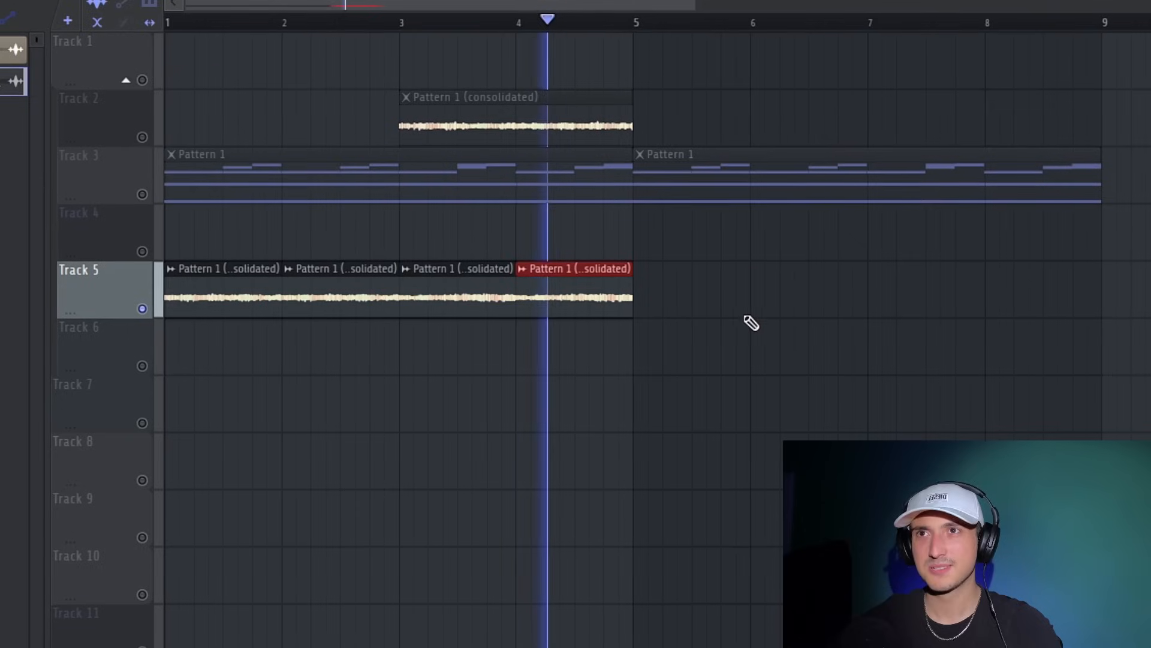
Extend Track 5's one-bar audio clips through eight bars and delete the leftover consolidated clip on Track 2
{"action": "left_click", "coordinate": [110, 292]}
{"action": "key", "text": "ctrl+b"}
{"action": "scroll", "coordinate": [870, 379], "scroll_direction": "down", "scroll_amount": 2}
{"action": "left_click", "coordinate": [759, 106]}
{"action": "right_click", "coordinate": [506, 113]}
{"action": "left_click_drag", "start_coordinate": [919, 288], "coordinate": [180, 335]}
{"action": "left_click_drag", "start_coordinate": [992, 353], "coordinate": [165, 270]}
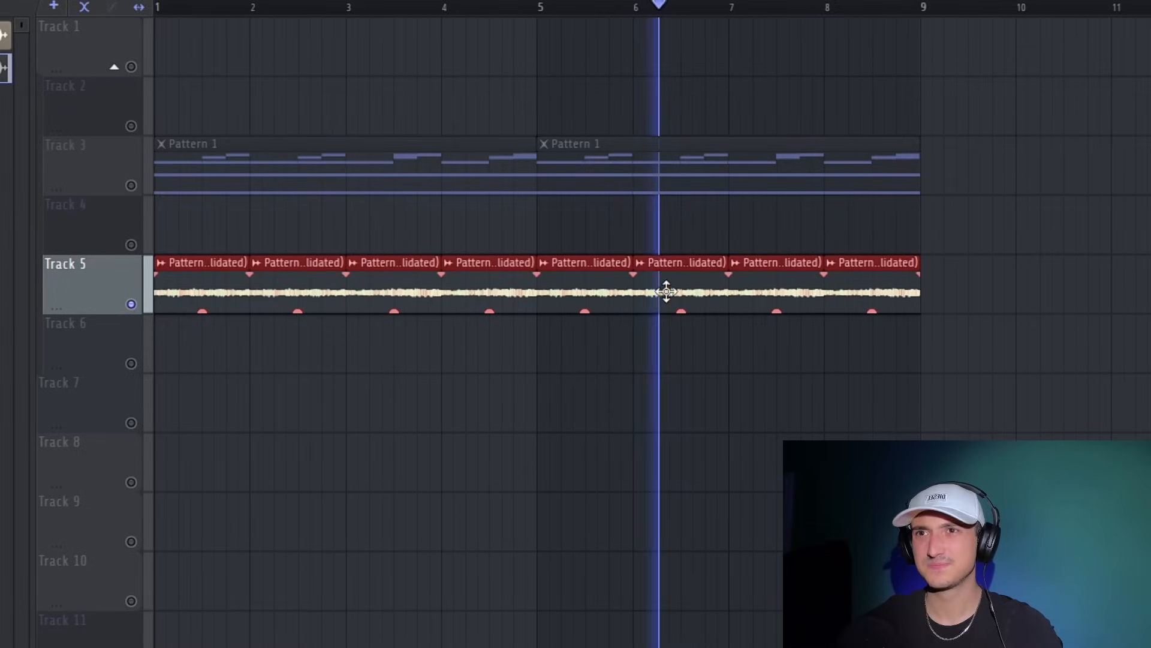
{"action": "left_click", "coordinate": [135, 294]}
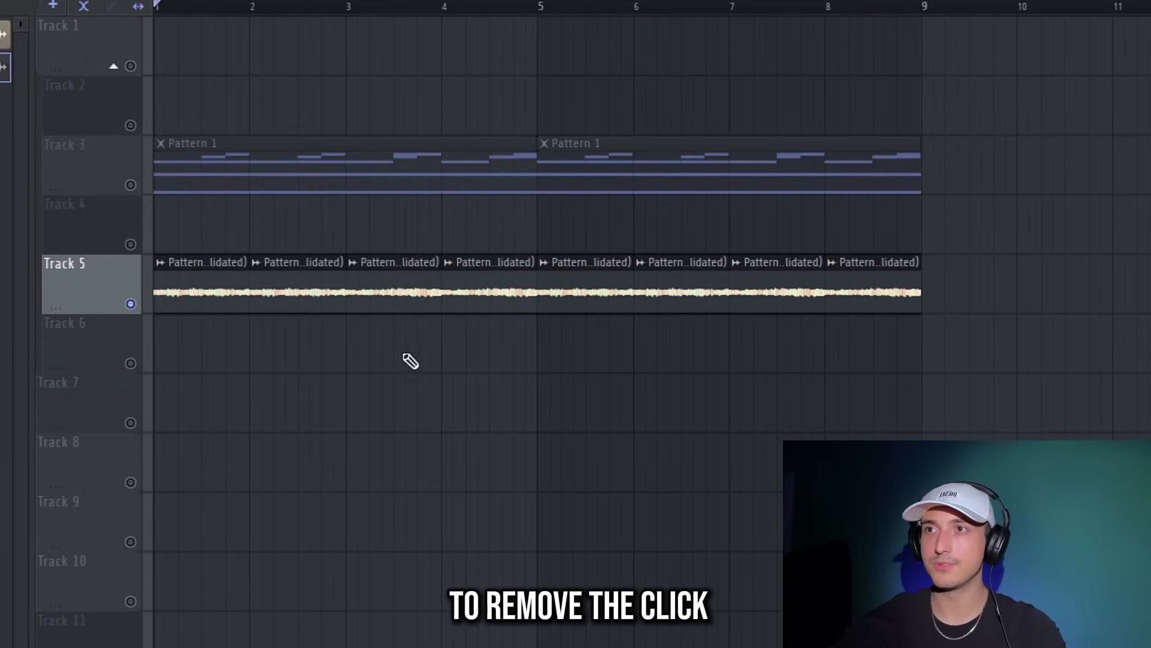
Fill bars 9 to 16 of Track 5 with copies of the first part and select those bars as the playback range
{"action": "key", "text": "space"}
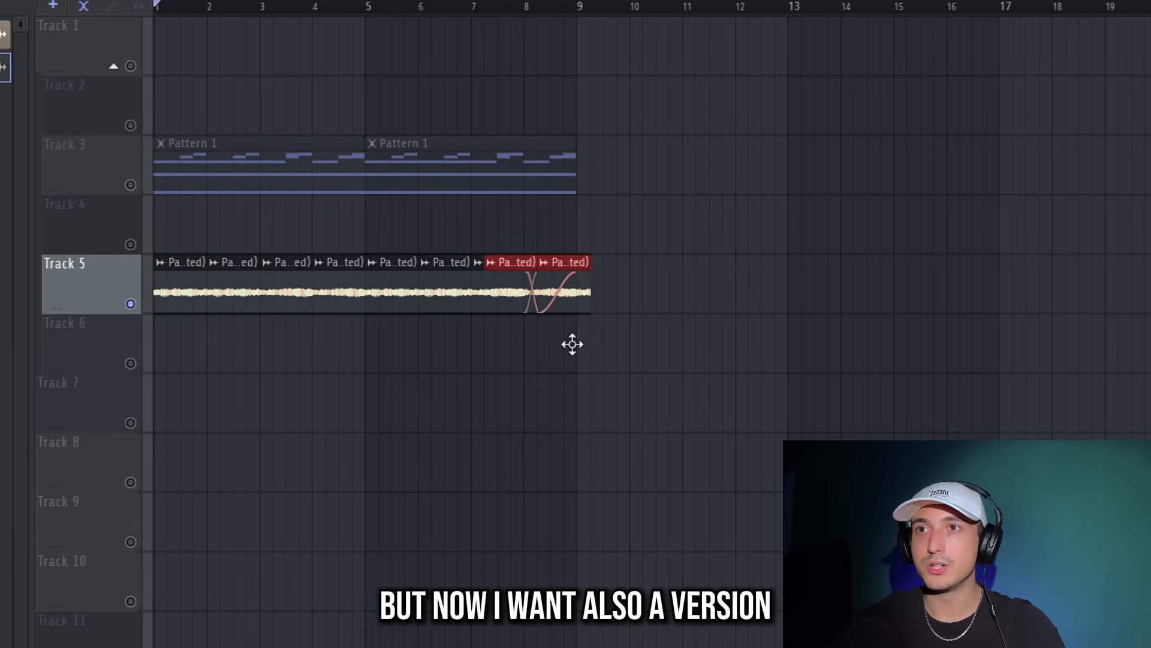
{"action": "key", "text": "space"}
{"action": "key", "text": "ctrl+b"}
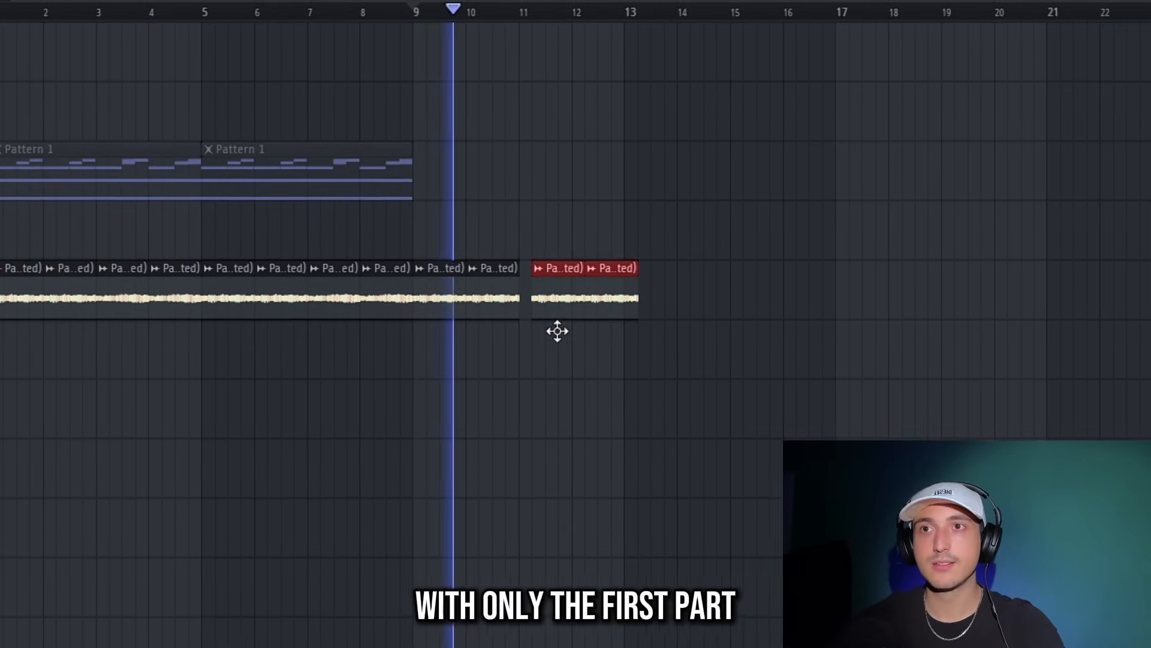
{"action": "left_click_drag", "start_coordinate": [663, 377], "coordinate": [617, 348]}
{"action": "left_click", "coordinate": [804, 410]}
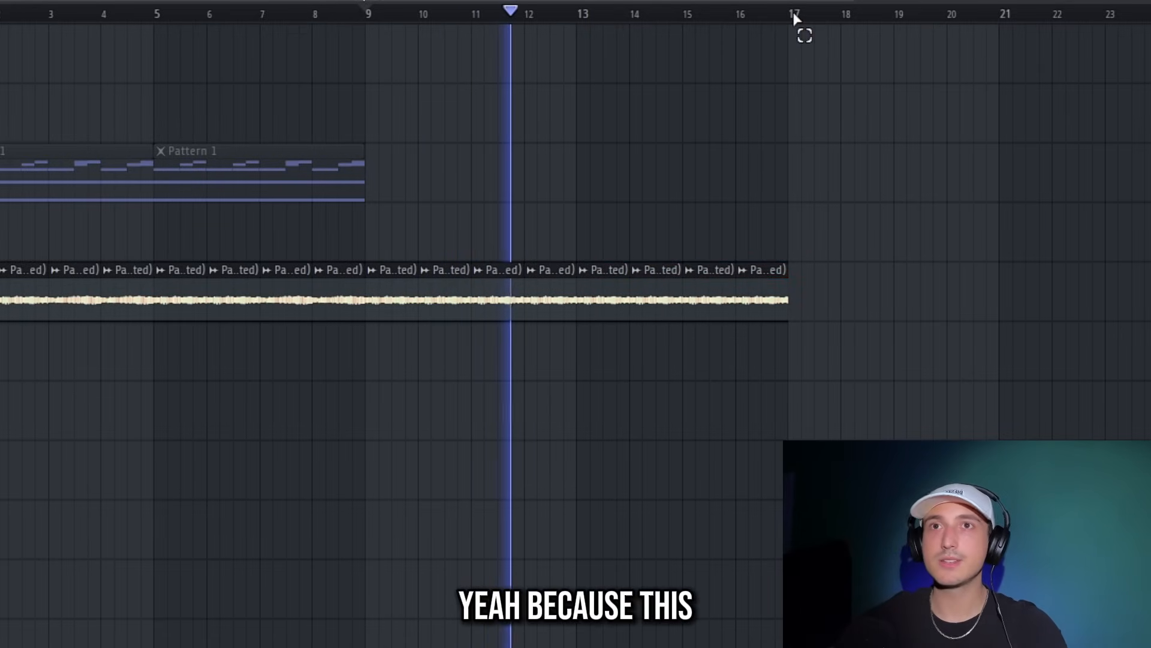
{"action": "left_click_drag", "start_coordinate": [792, 12], "coordinate": [379, 71]}
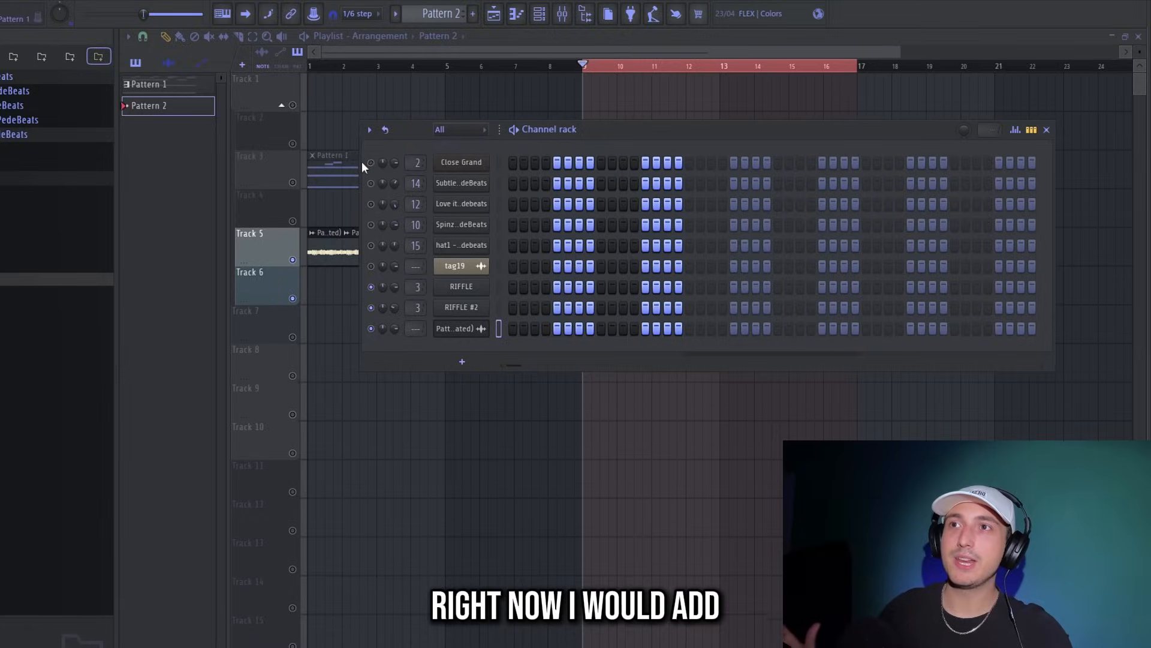
In Close Grand's piano roll for Pattern 2, lay a four-bar D#2 note and duplicate it to fill eight bars
{"action": "right_click", "coordinate": [470, 169]}
{"action": "left_click", "coordinate": [505, 158]}
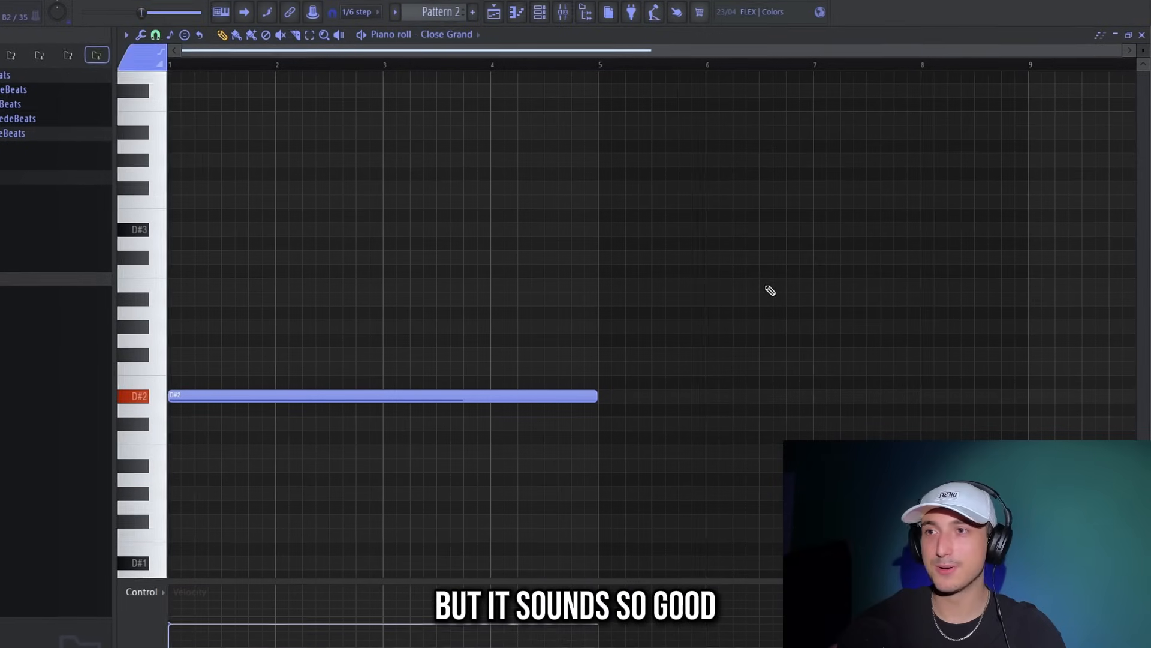
{"action": "key", "text": "space"}
{"action": "key", "text": "ctrl+a"}
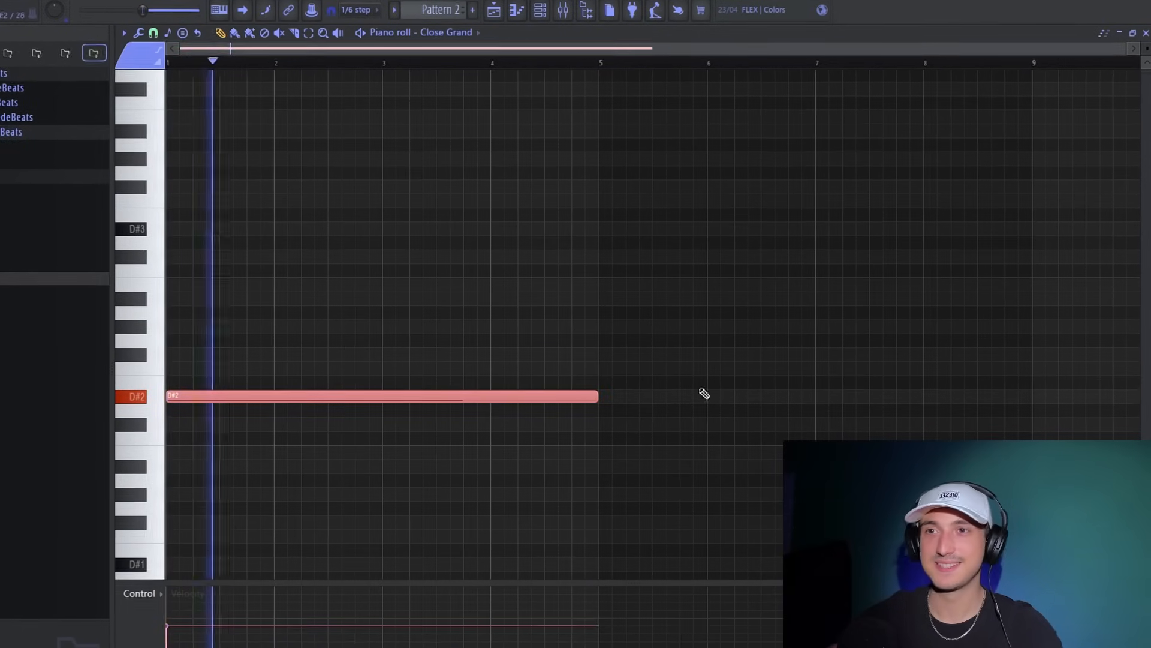
{"action": "key", "text": "ctrl+b"}
{"action": "key", "text": "ctrl+d"}
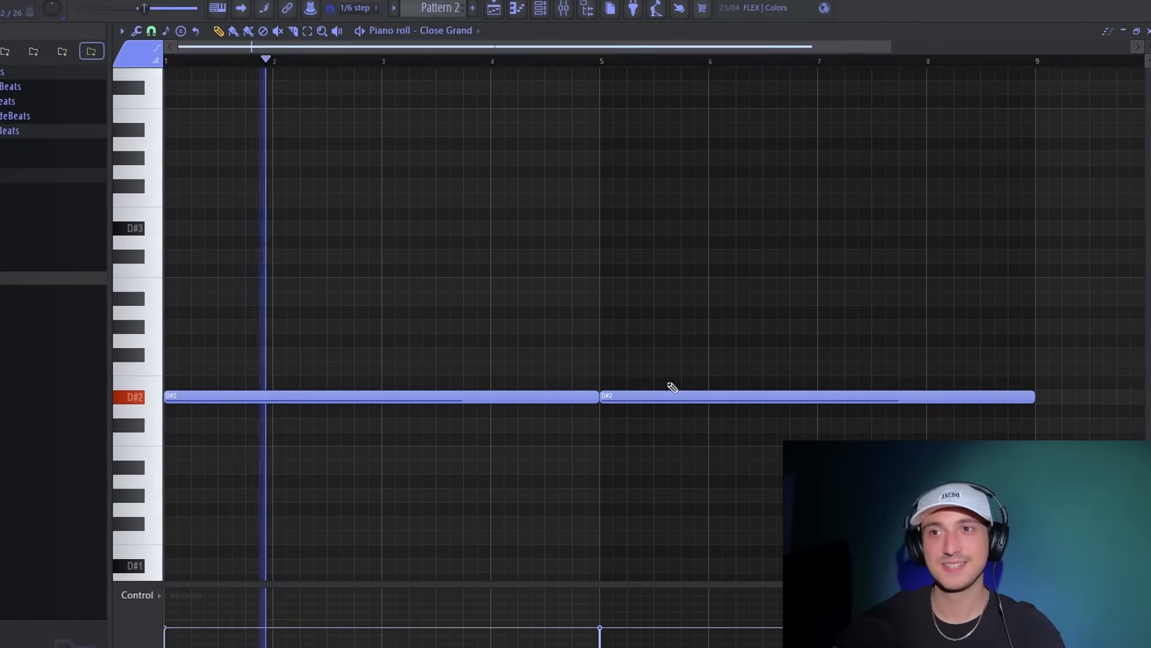
Try doubling both D#2 notes in Close Grand's piano roll an octave higher at D#3
{"action": "key", "text": "ctrl+a"}
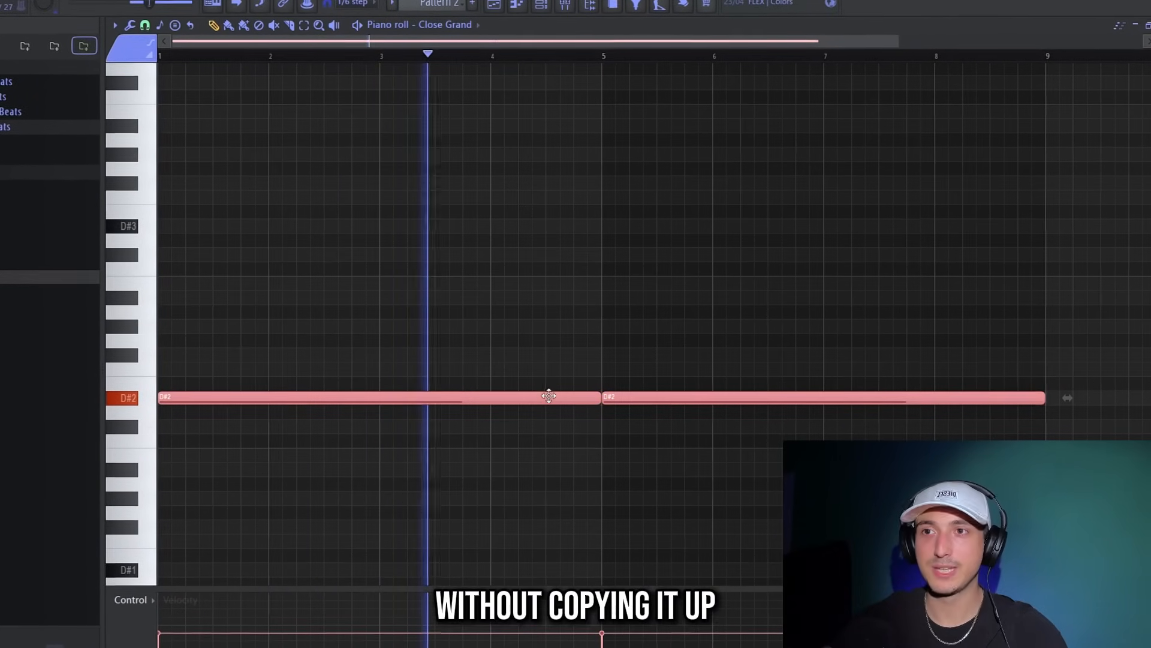
{"action": "key", "text": "ctrl+c"}
{"action": "key", "text": "ctrl+v"}
{"action": "key", "text": "ctrl+Up"}
{"action": "key", "text": "ctrl+d"}
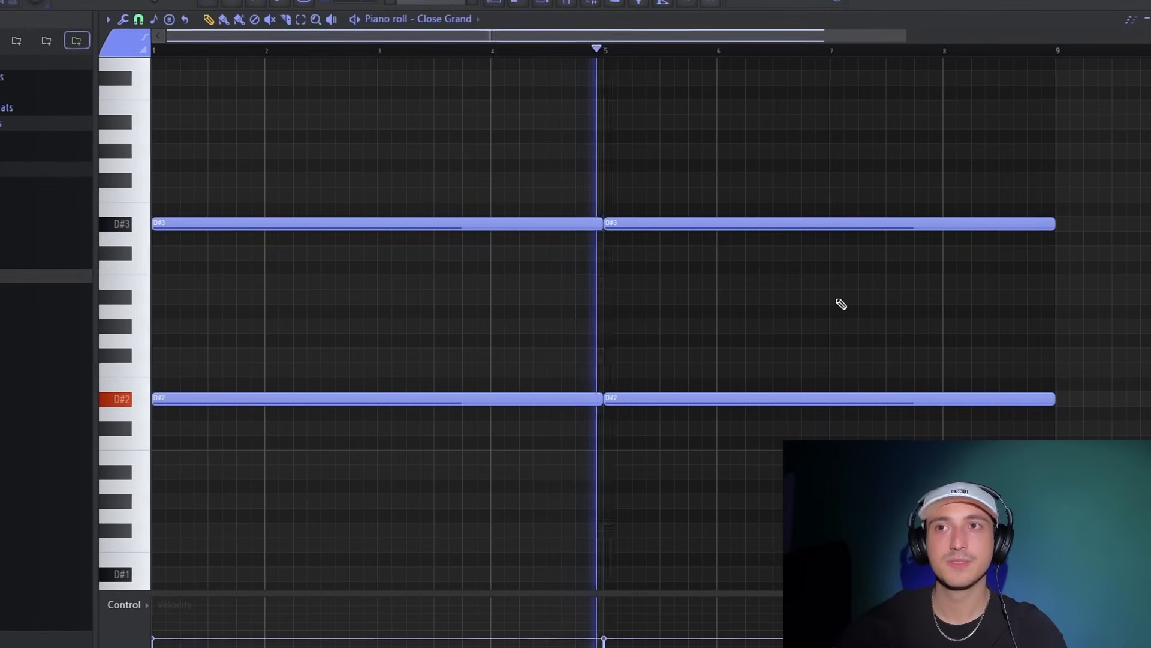
{"action": "right_click", "coordinate": [637, 223]}
{"action": "right_click", "coordinate": [590, 223]}
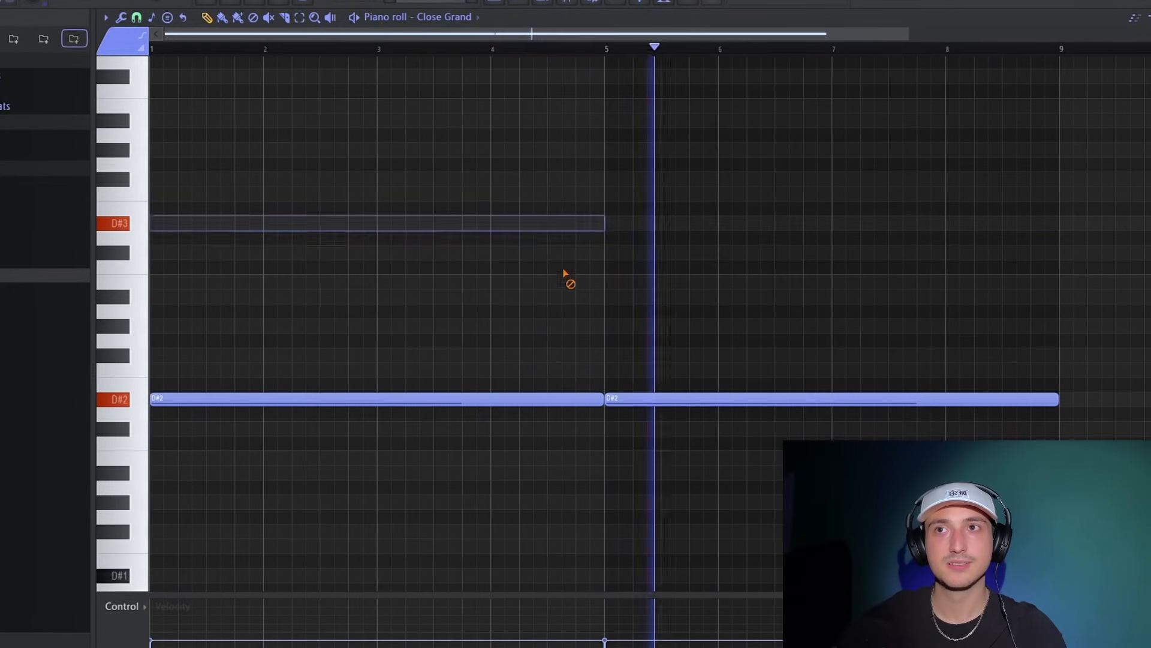
{"action": "left_click_drag", "start_coordinate": [876, 450], "coordinate": [570, 327]}
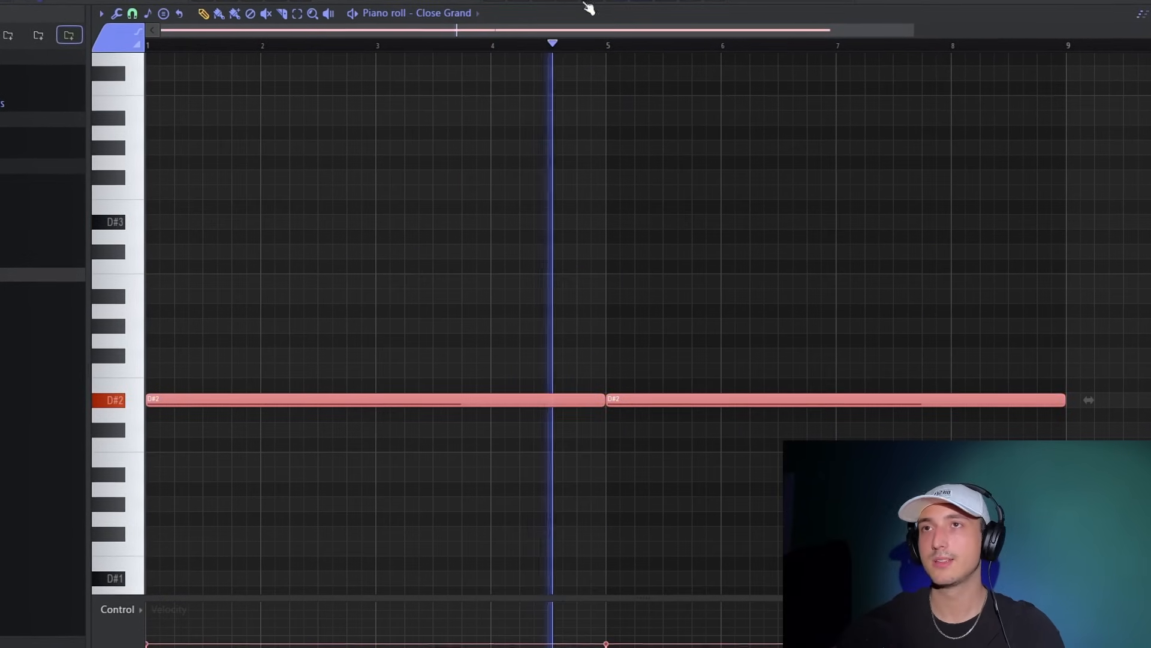
Show the mixer and channel rack and route the consolidated audio channel to mixer track 4
{"action": "left_click", "coordinate": [584, 3]}
{"action": "key", "text": "F6"}
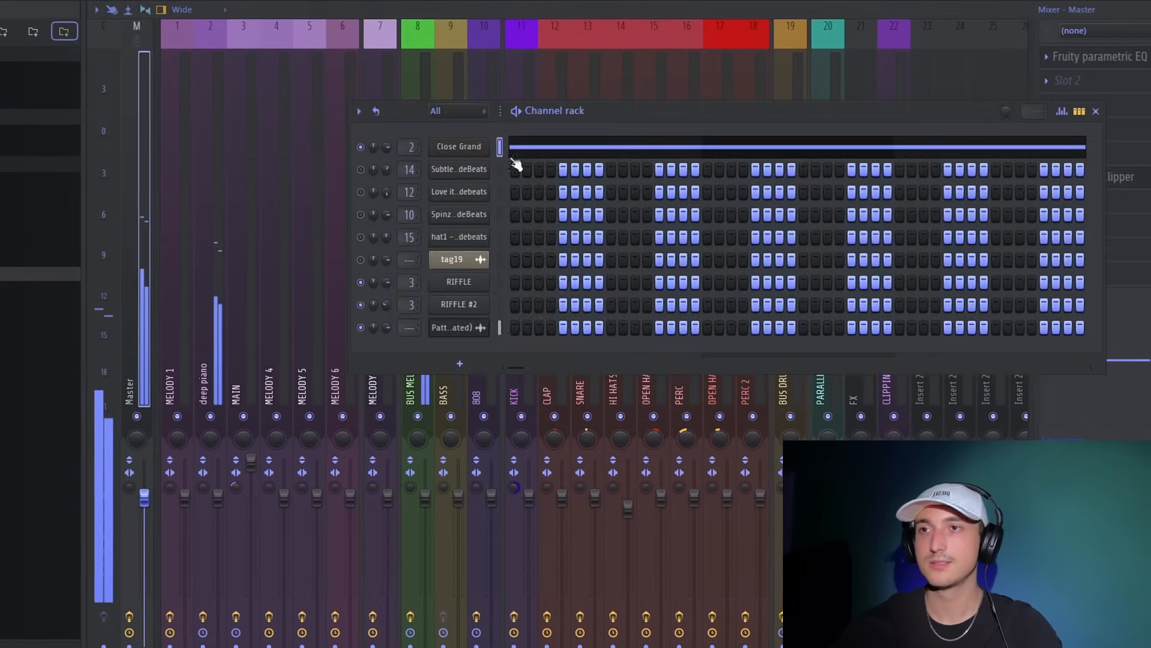
{"action": "left_click", "coordinate": [409, 328]}
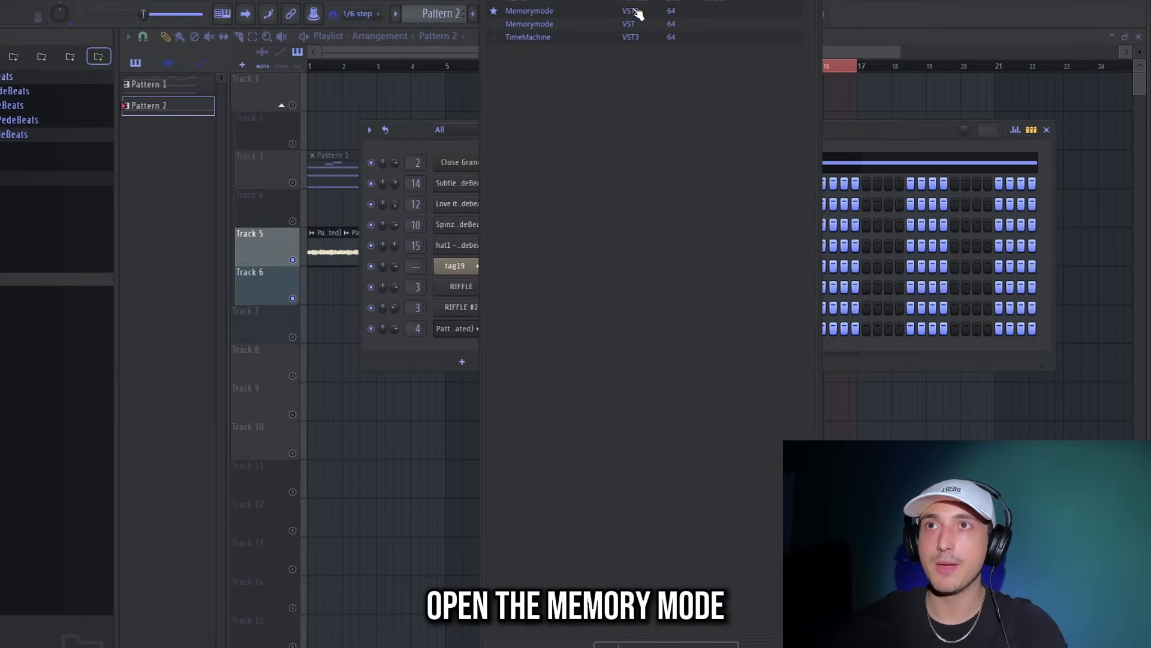
Add a Memorymode instrument with the 90s West Coast Gang (J3PO) preset and route its channel to mixer track 5
{"action": "left_click", "coordinate": [638, 13]}
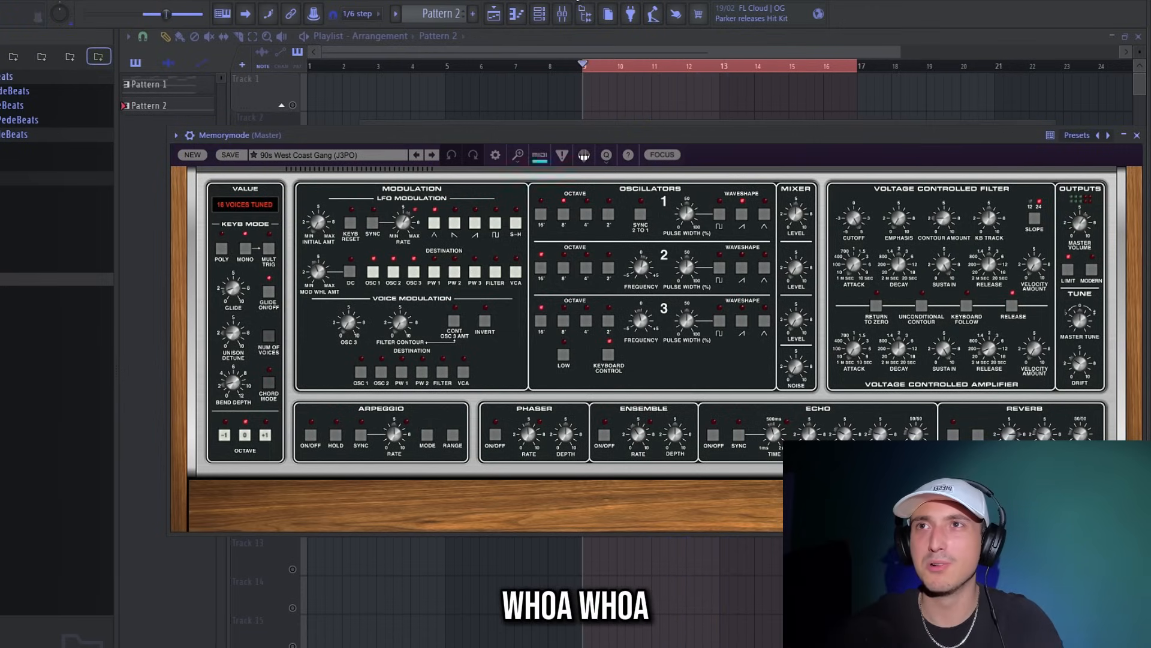
{"action": "key", "text": "space"}
{"action": "key", "text": "F6"}
{"action": "scroll", "coordinate": [418, 354], "scroll_direction": "up", "scroll_amount": 2}
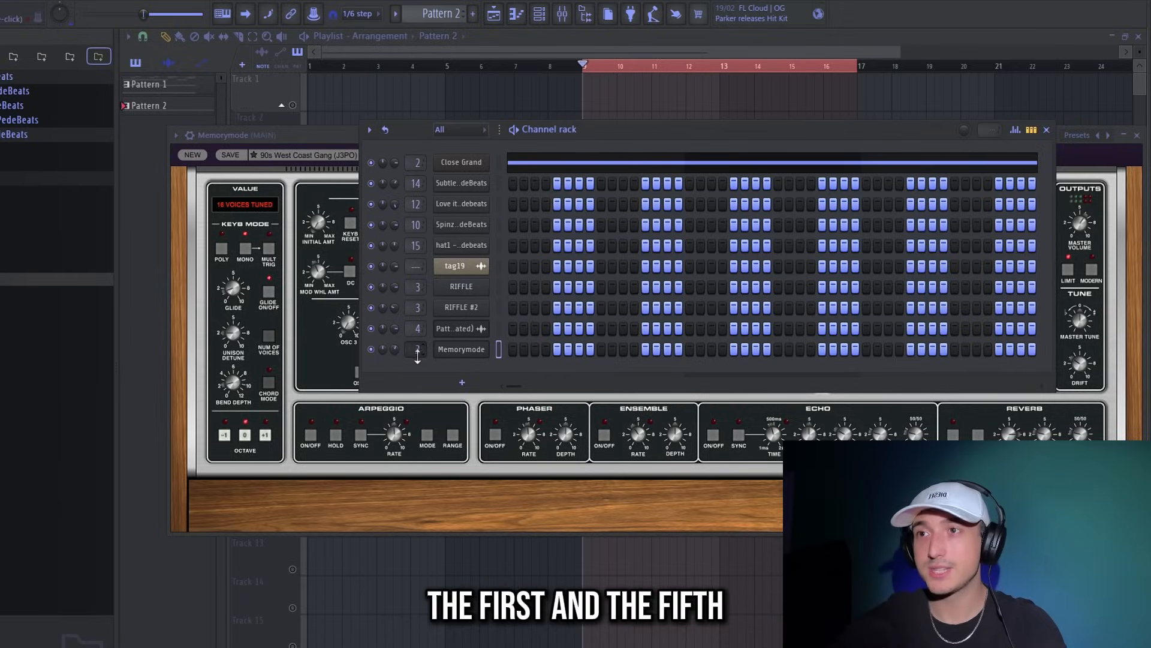
In Memorymode's piano roll, place alternating short D#6 and A#6 notes and repeat the pair to fill bar 1
{"action": "right_click", "coordinate": [471, 349]}
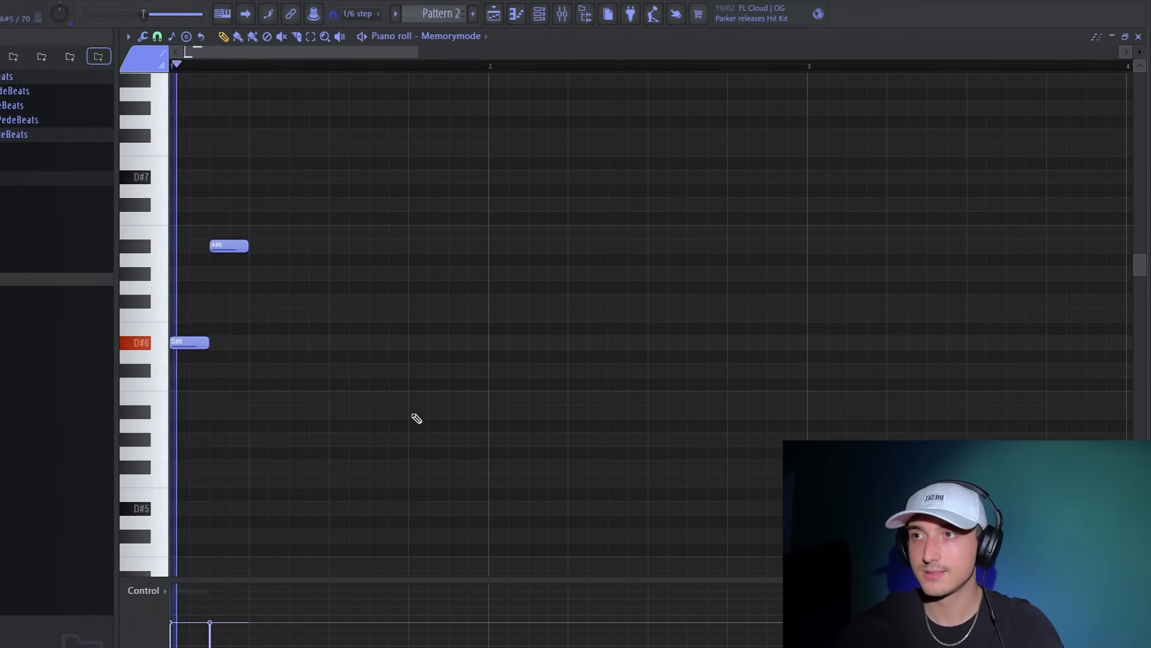
{"action": "key", "text": "ctrl+b"}
{"action": "key", "text": "ctrl+b"}
{"action": "key", "text": "ctrl+b"}
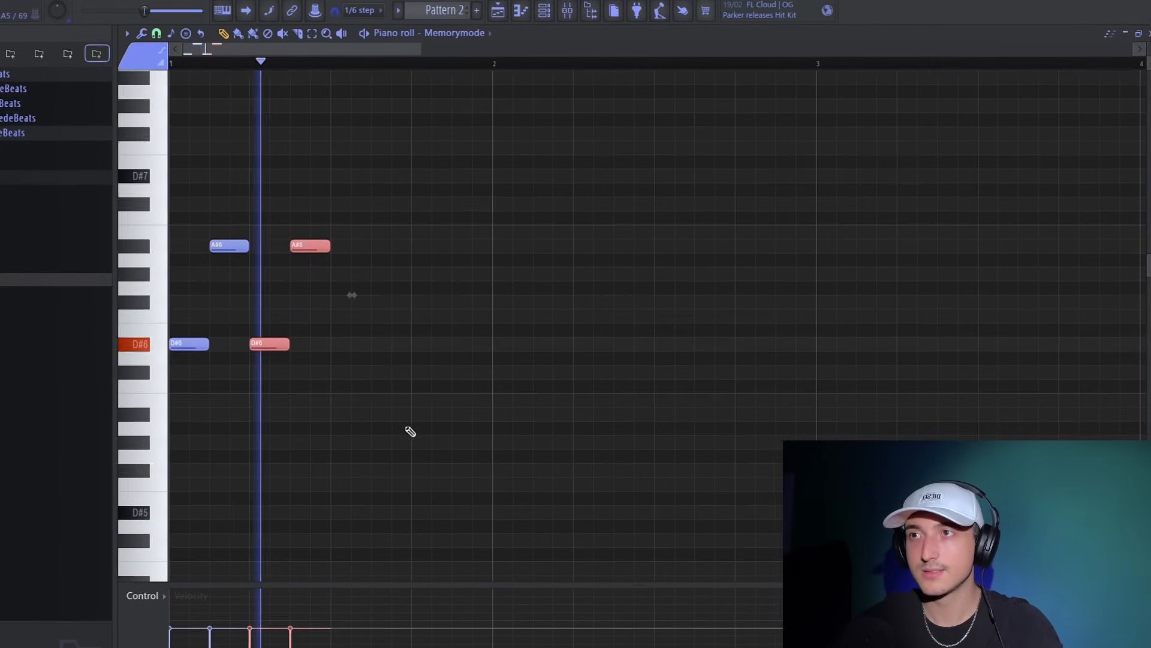
{"action": "left_click_drag", "start_coordinate": [767, 403], "coordinate": [169, 170]}
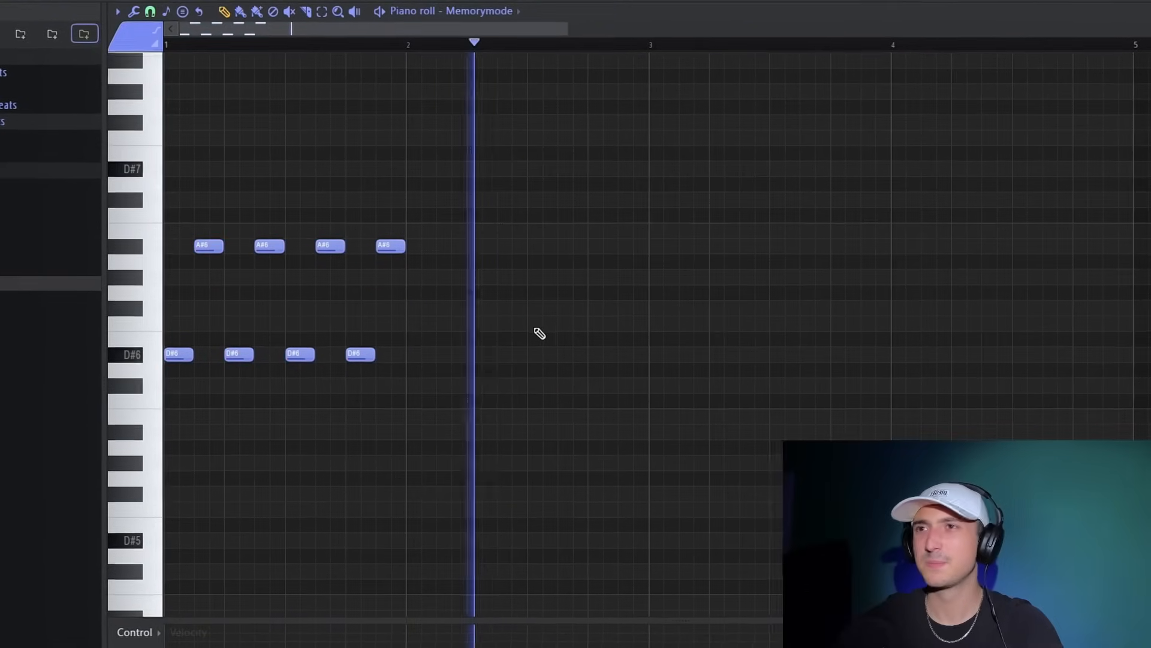
{"action": "key", "text": "space"}
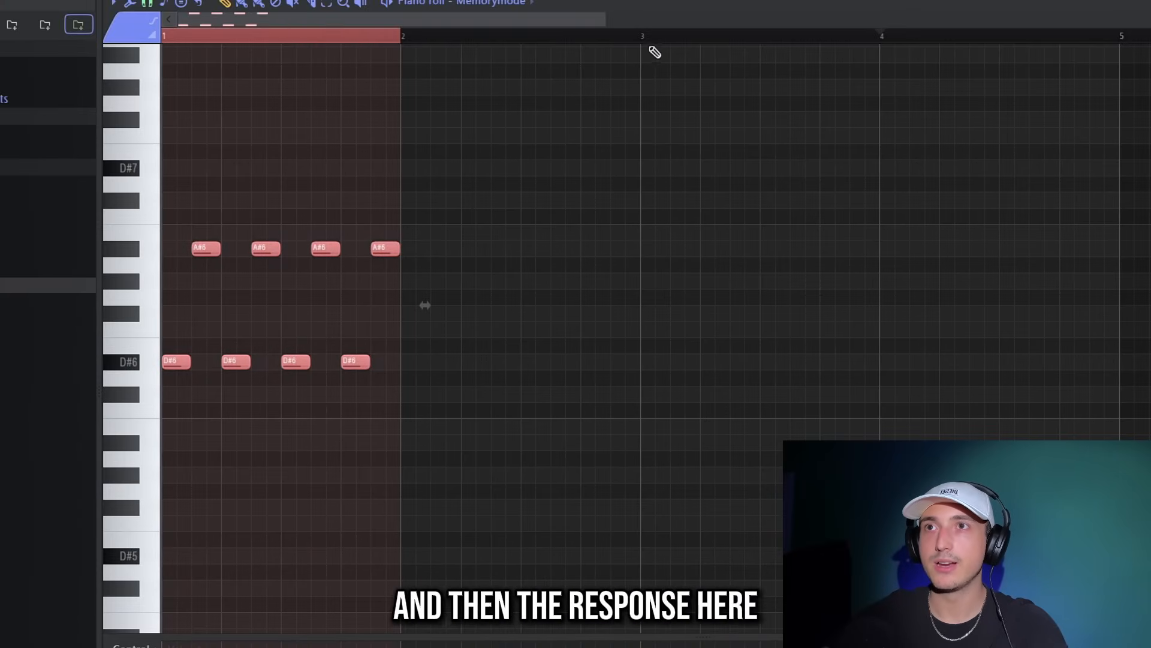
Copy bar 1's D#6 and A#6 phrase to bar 3, and duplicate bars 1 to 4 into bars 5 to 8
{"action": "scroll", "coordinate": [395, 76], "scroll_direction": "down", "scroll_amount": 3}
{"action": "key", "text": "ctrl+a"}
{"action": "left_click_drag", "start_coordinate": [191, 372], "coordinate": [465, 393]}
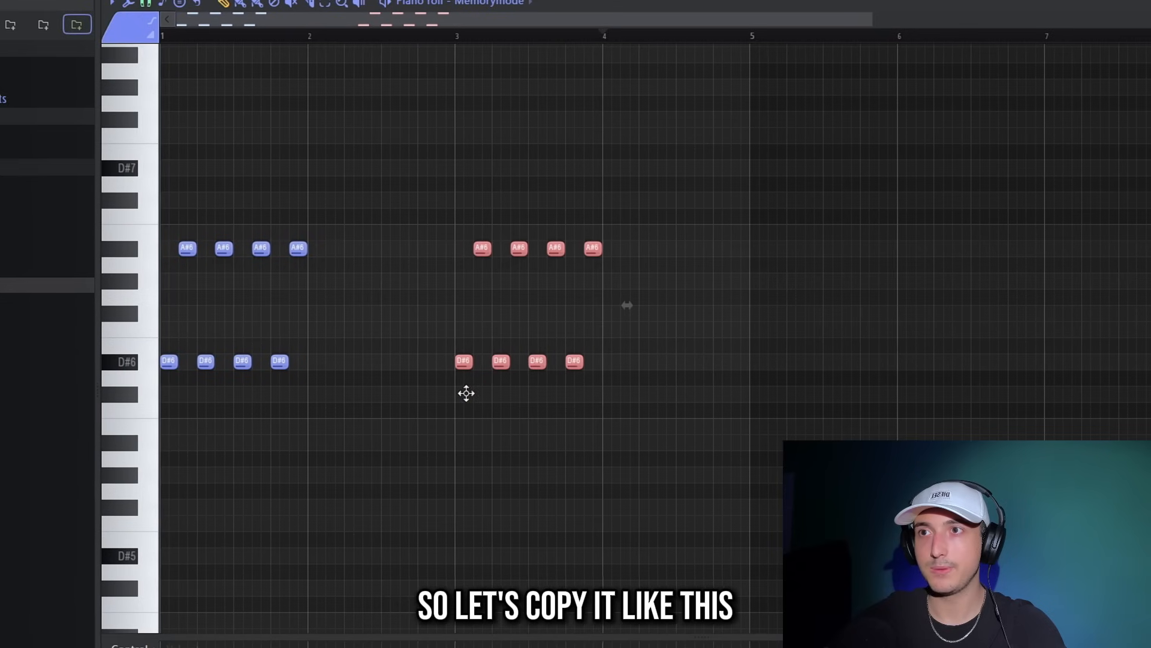
{"action": "left_click_drag", "start_coordinate": [757, 44], "coordinate": [154, 40]}
{"action": "key", "text": "ctrl+b"}
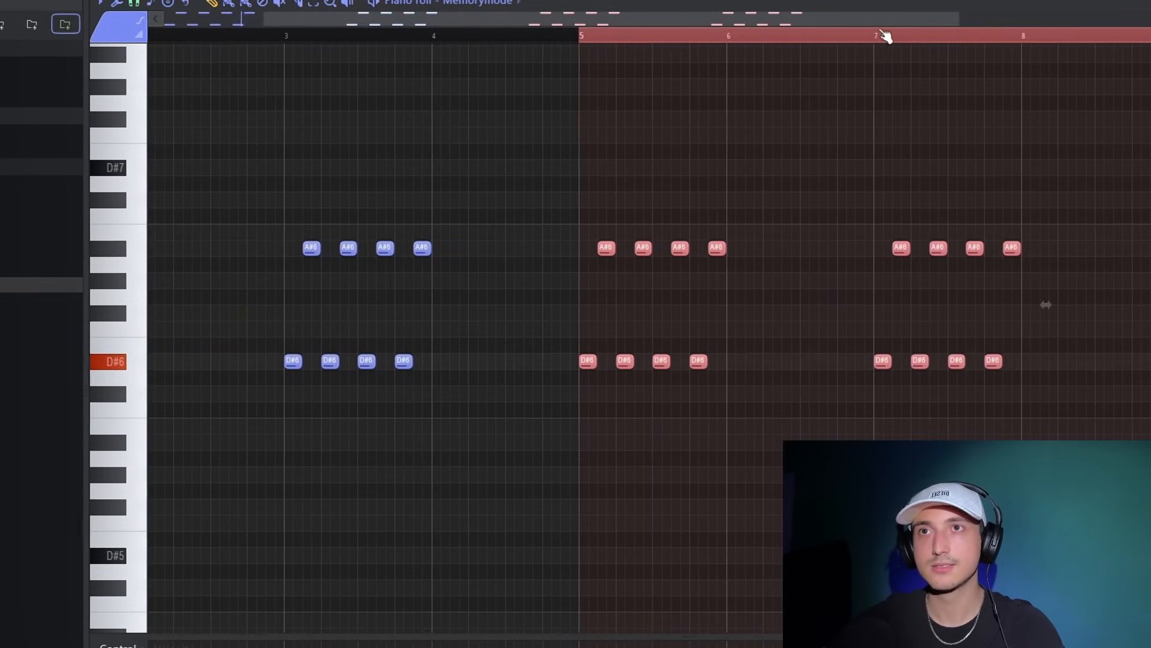
{"action": "left_click", "coordinate": [951, 310], "text": "ctrl"}
{"action": "scroll", "coordinate": [951, 310], "scroll_direction": "down", "scroll_amount": 3}
{"action": "key", "text": "ctrl+a"}
{"action": "left_click", "coordinate": [758, 190]}
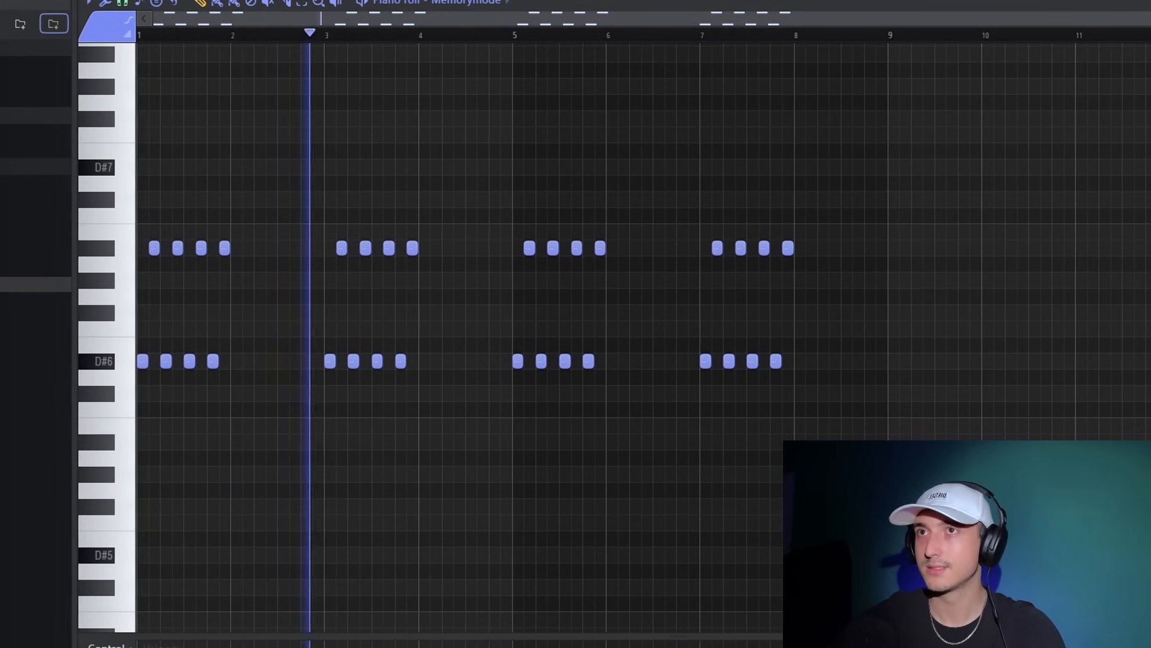
Load the Cloud City (J3PO) preset in Memorymode and close the plugin window
{"action": "key", "text": "F6"}
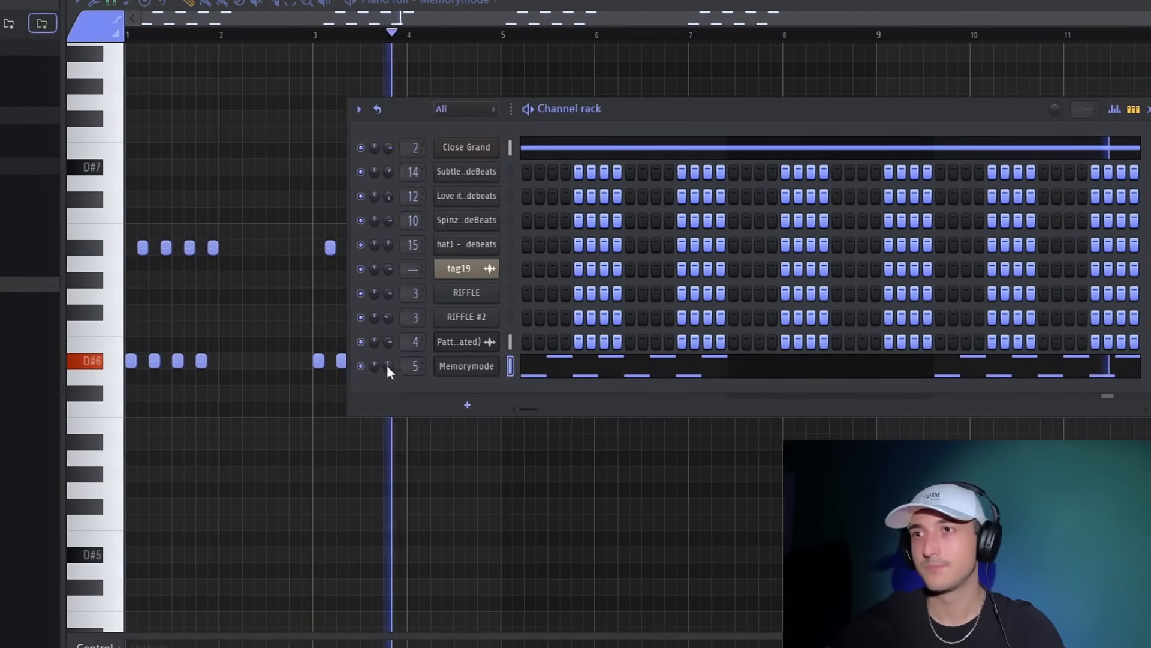
{"action": "left_click", "coordinate": [452, 366]}
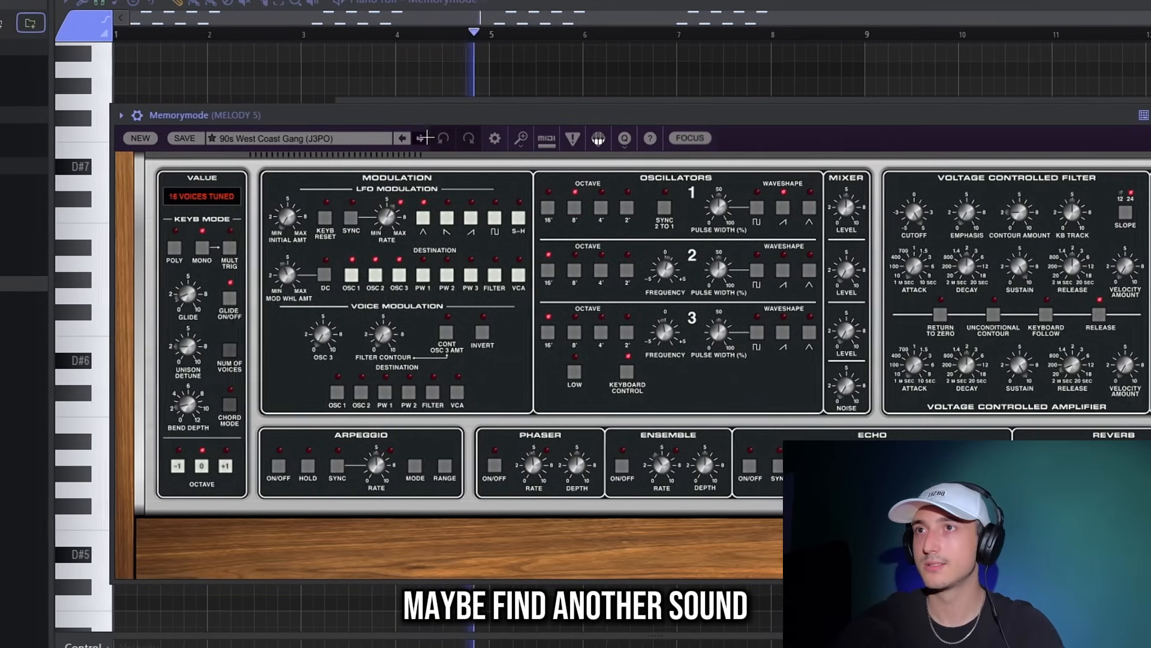
{"action": "left_click", "coordinate": [425, 138]}
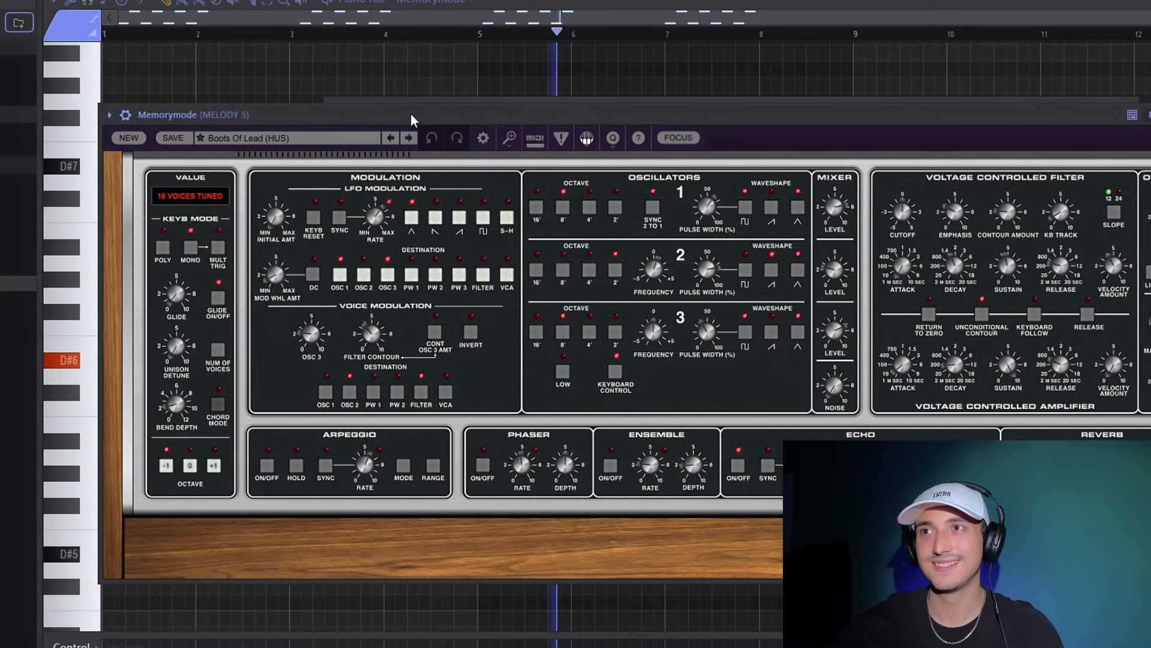
{"action": "left_click", "coordinate": [418, 138]}
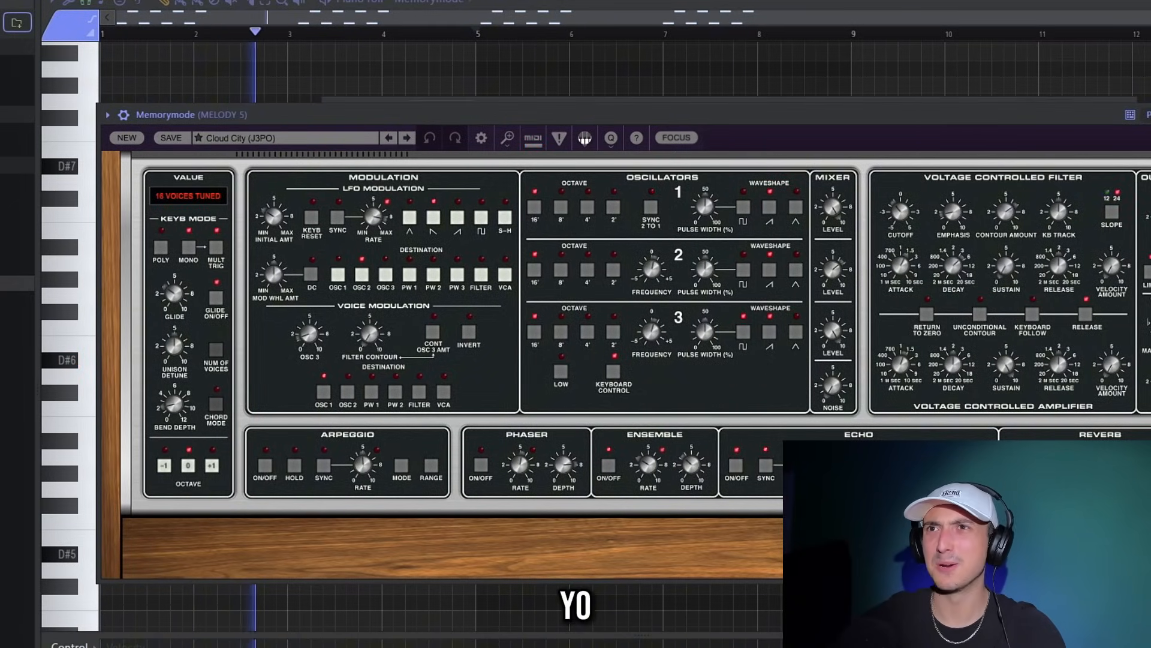
{"action": "key", "text": "Escape"}
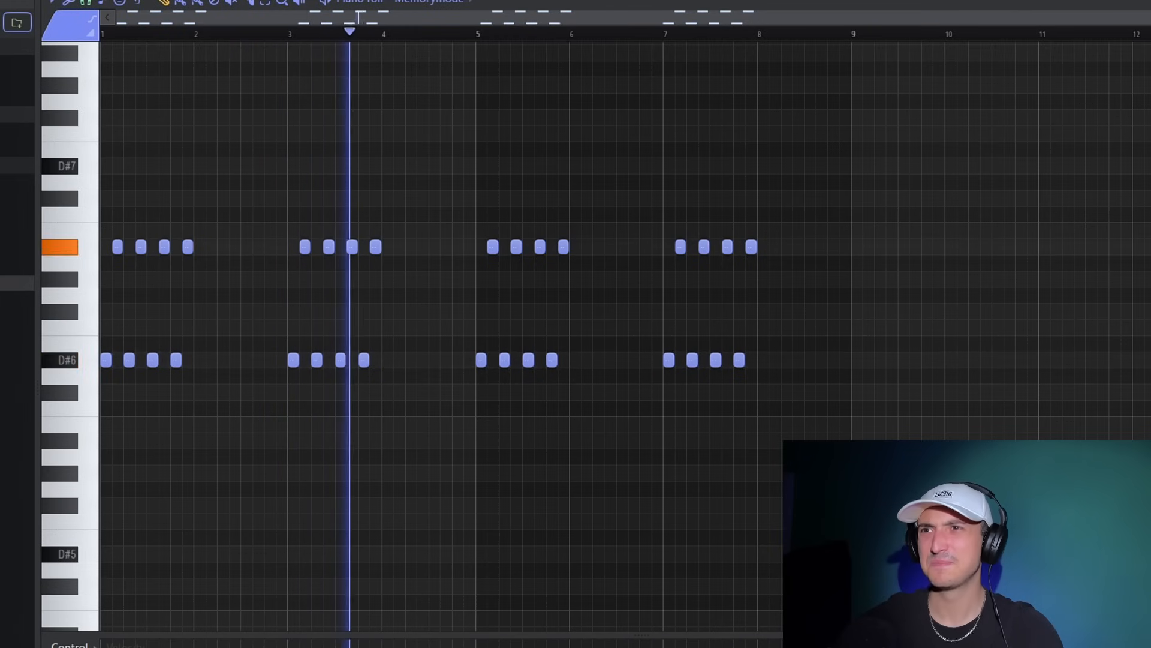
On mixer track MELODY 5, adjust Fruity parametric EQ 2's bands from its Default preset and set the Wow Dry/Wet amount in RIFFLE FX
{"action": "key", "text": "F6"}
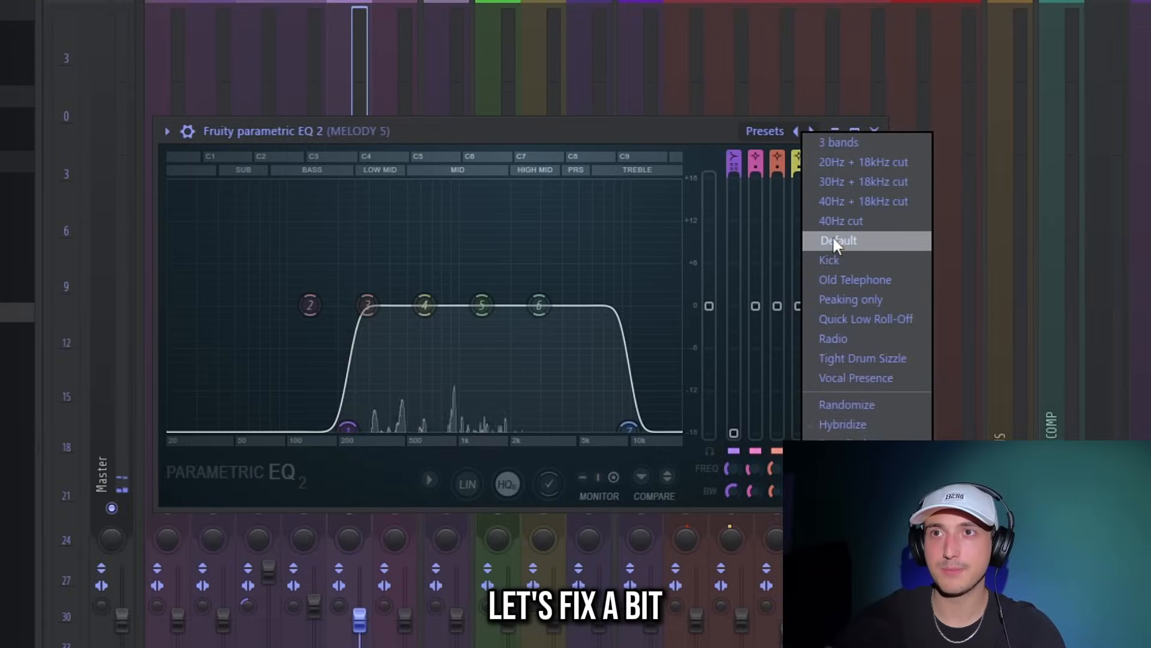
{"action": "left_click", "coordinate": [848, 240]}
{"action": "left_click_drag", "start_coordinate": [603, 307], "coordinate": [529, 292]}
{"action": "left_click_drag", "start_coordinate": [247, 343], "coordinate": [358, 428]}
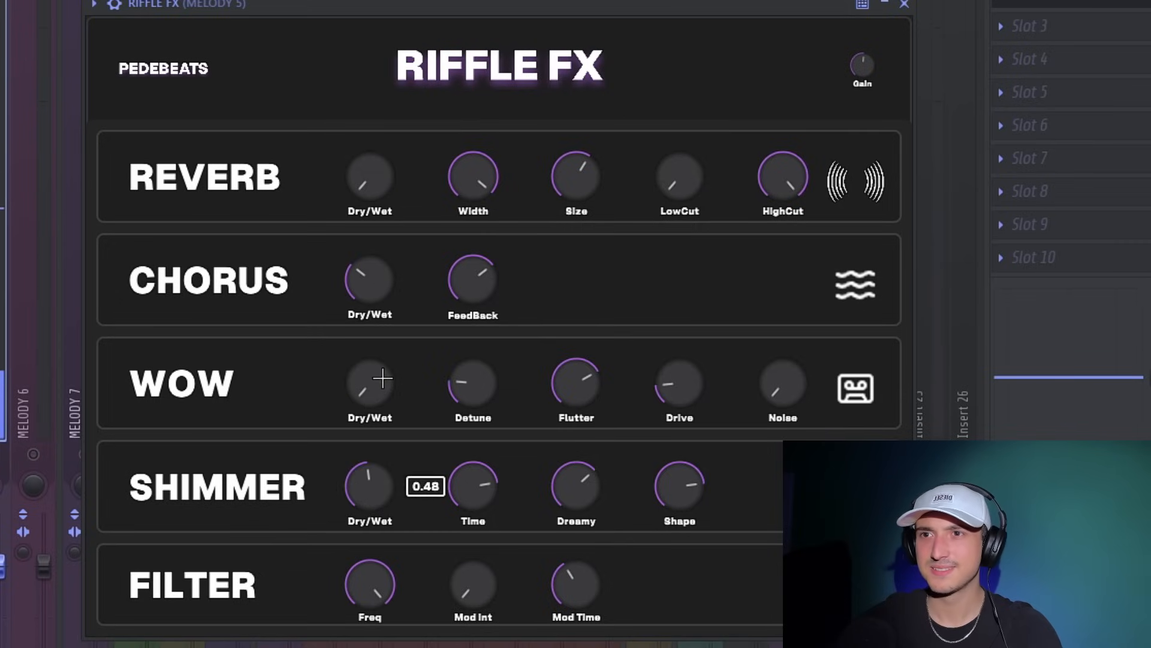
{"action": "left_click_drag", "start_coordinate": [382, 378], "coordinate": [385, 374]}
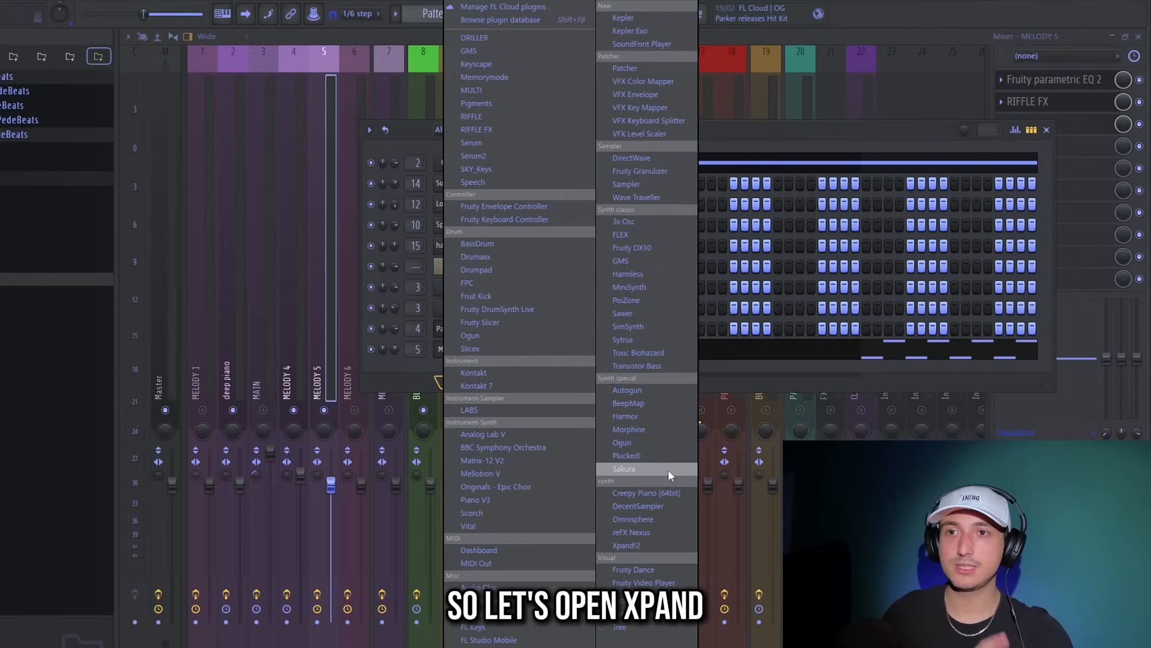
Add an Xpand!2 instrument and place half-bar D#5 and A#5 notes at the start of bar 2 in its piano roll
{"action": "left_click", "coordinate": [627, 545]}
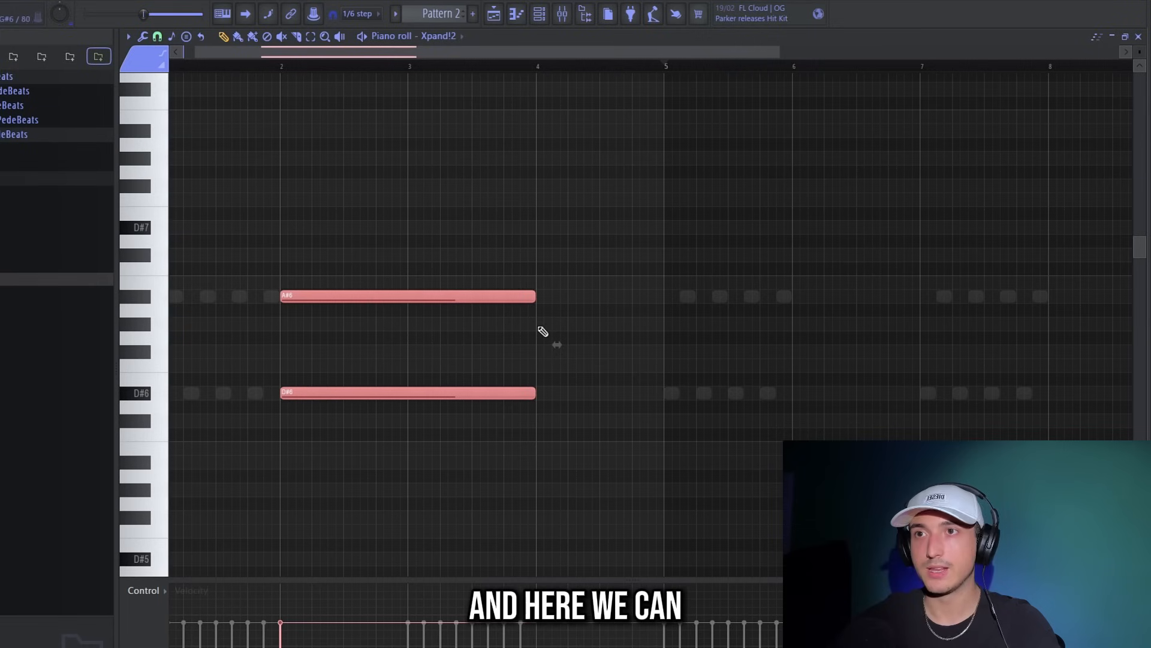
{"action": "left_click_drag", "start_coordinate": [534, 299], "coordinate": [343, 297]}
{"action": "key", "text": "space"}
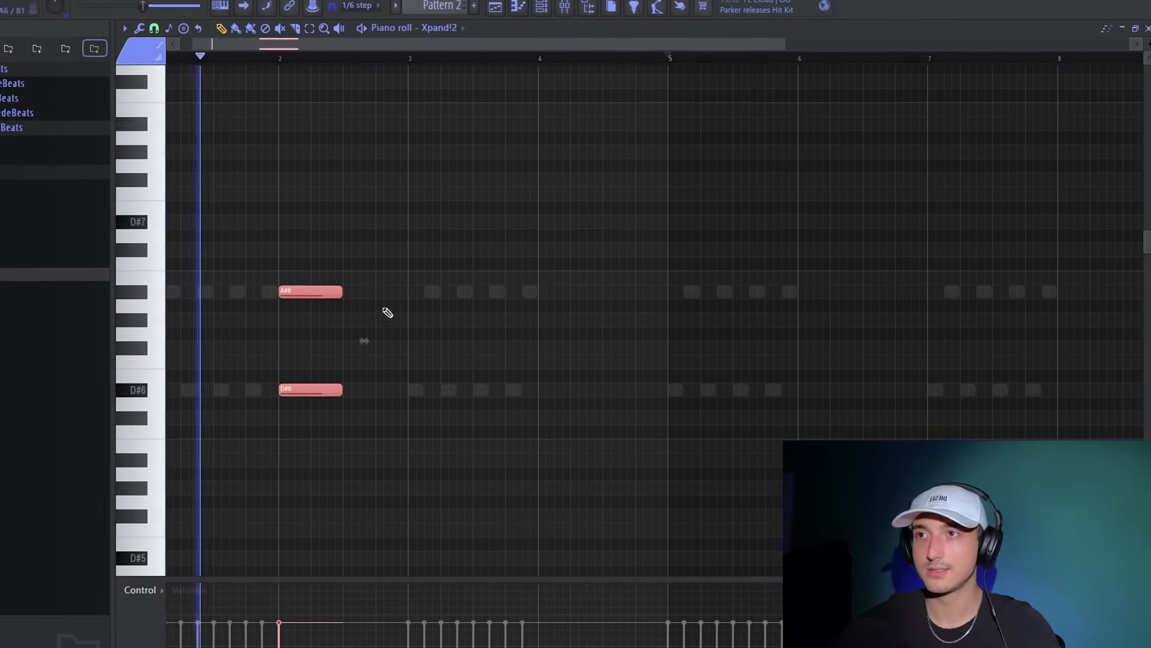
{"action": "key", "text": "space"}
{"action": "key", "text": "ctrl+Down"}
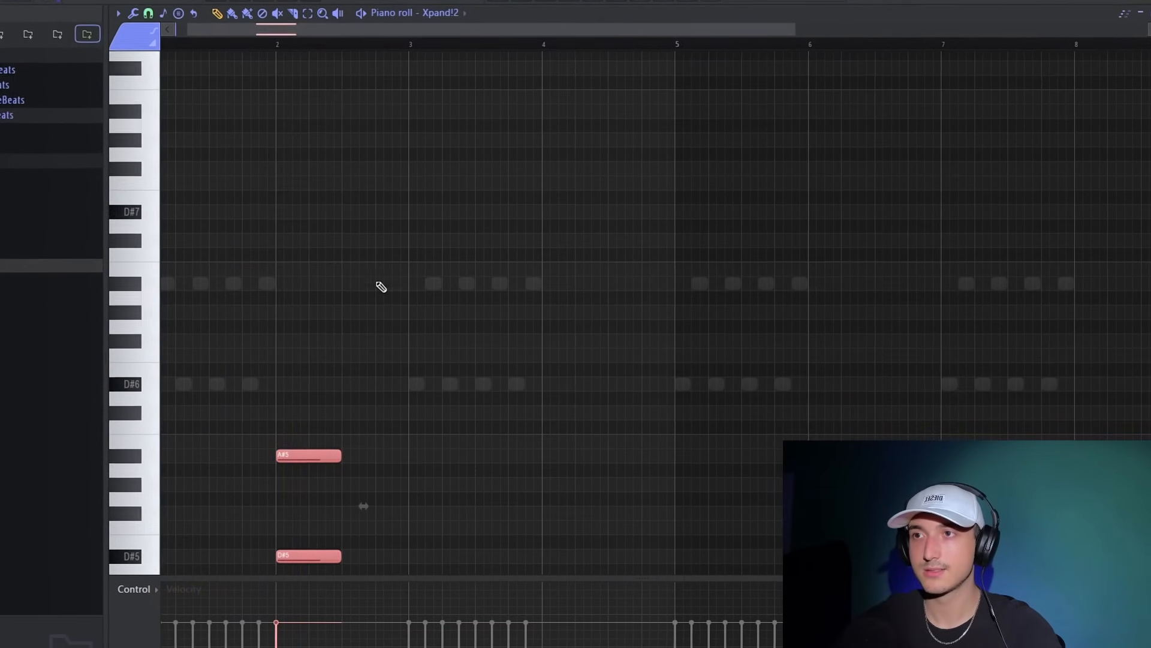
{"action": "scroll", "coordinate": [315, 403], "scroll_direction": "down", "scroll_amount": 3}
{"action": "key", "text": "space"}
Try follow-up notes such as F5, F#5, D#6 and A#5 in the second half of bar 2 and delete them
{"action": "mouse_move", "coordinate": [432, 394]}
{"action": "left_mouse_down"}
{"action": "mouse_move", "coordinate": [426, 413]}
{"action": "mouse_move", "coordinate": [362, 398]}
{"action": "mouse_move", "coordinate": [359, 376]}
{"action": "mouse_move", "coordinate": [388, 385]}
{"action": "mouse_move", "coordinate": [420, 371]}
{"action": "mouse_move", "coordinate": [393, 393]}
{"action": "left_mouse_up"}
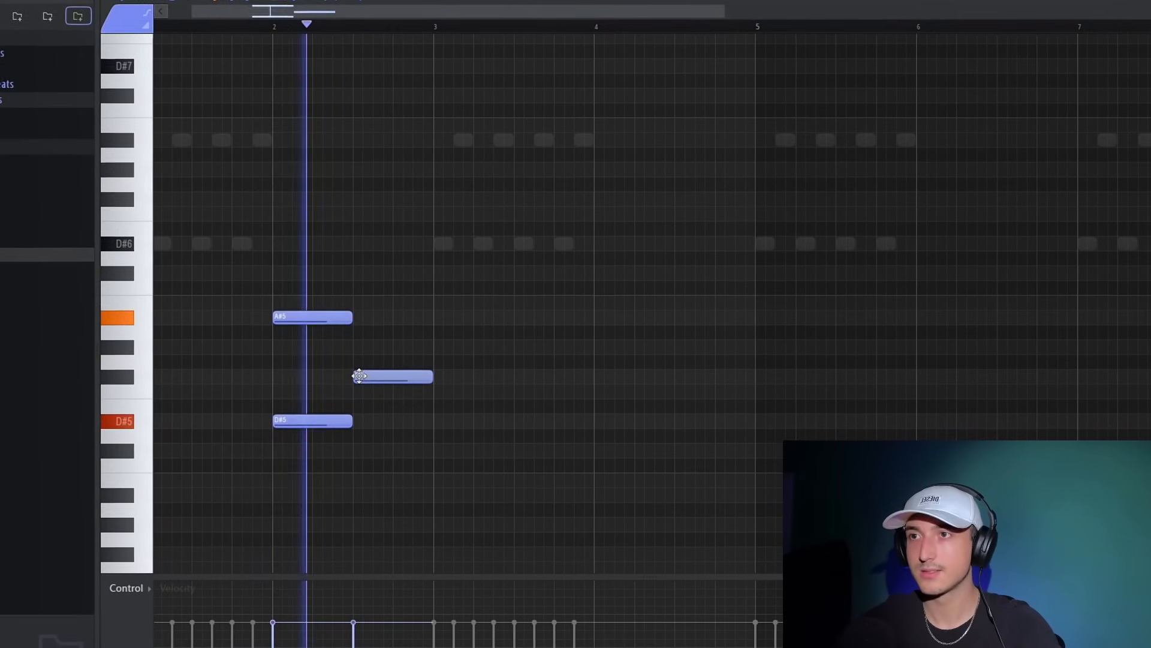
{"action": "key", "text": "space"}
{"action": "left_click", "coordinate": [394, 390]}
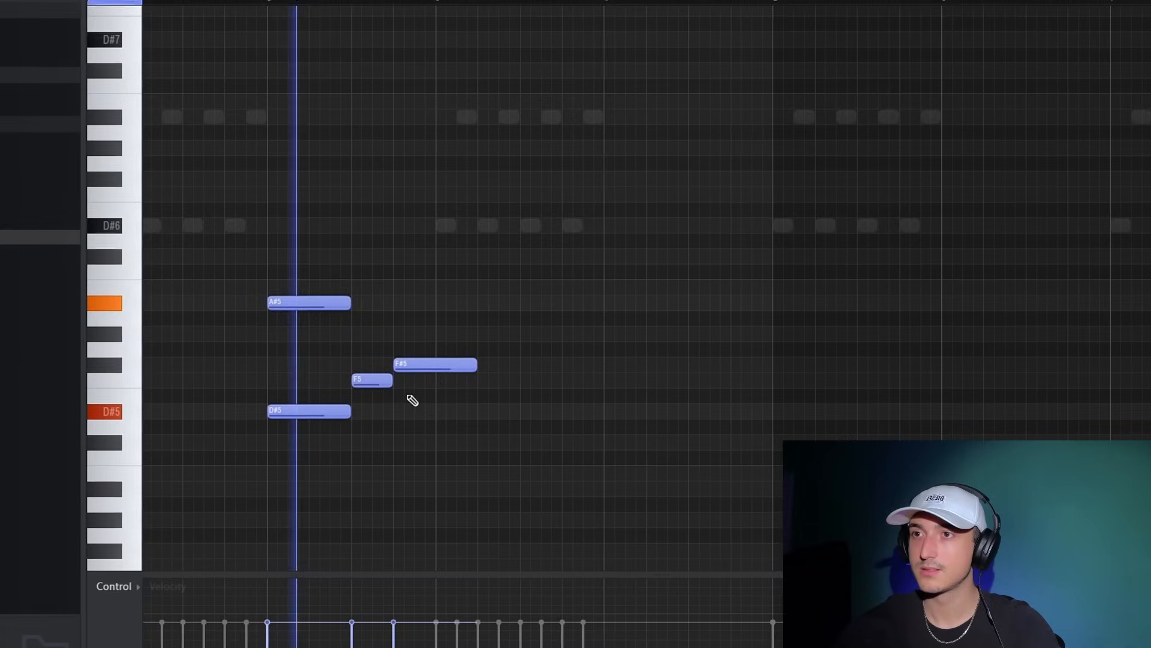
{"action": "left_click_drag", "start_coordinate": [477, 367], "coordinate": [436, 388]}
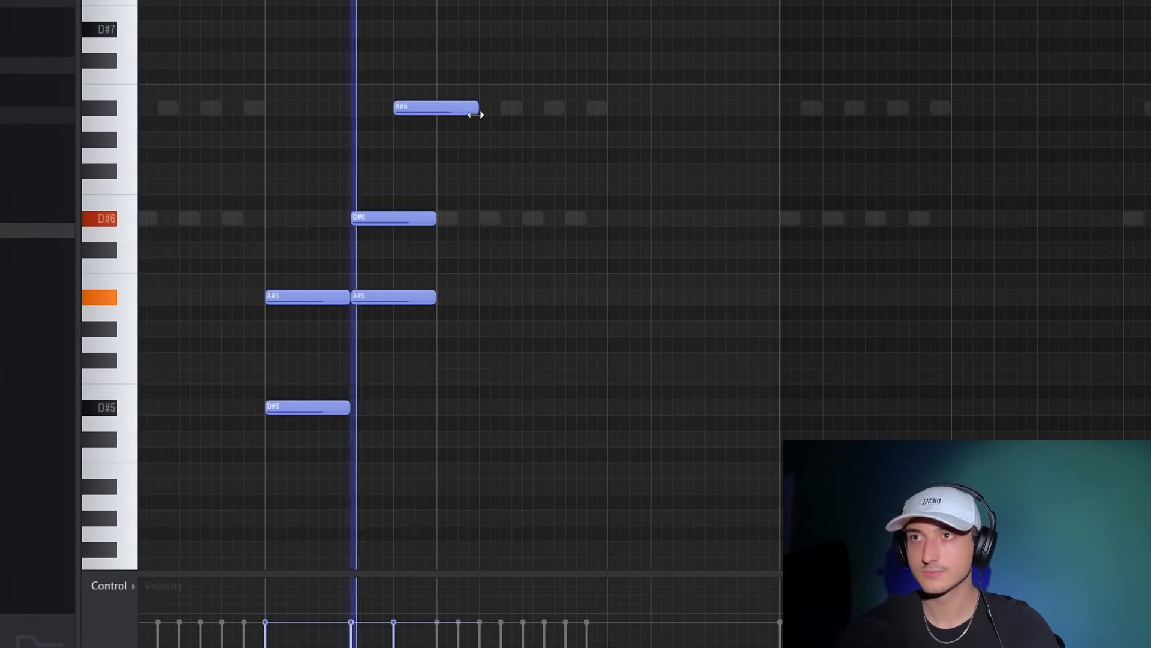
{"action": "key", "text": "space"}
{"action": "left_click_drag", "start_coordinate": [419, 108], "coordinate": [400, 260]}
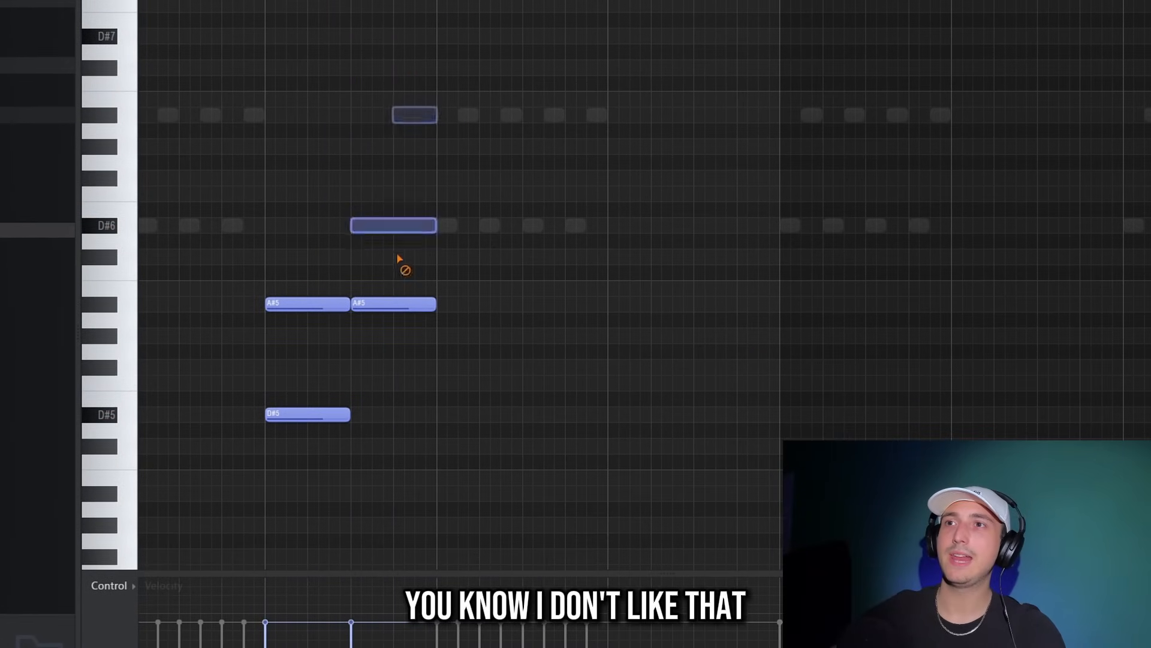
{"action": "left_click_drag", "start_coordinate": [400, 259], "coordinate": [396, 297]}
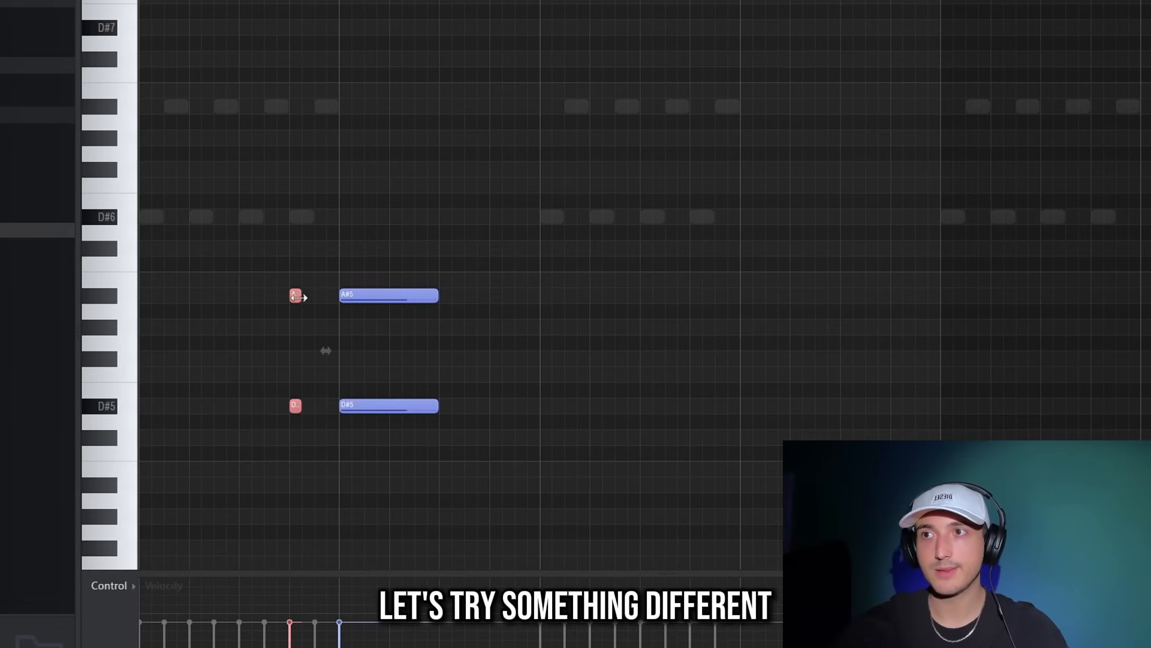
Add a short D#5 and A#5 pickup before bar 2, and A#5, D#6, F6 and F#6 in bar 2's second half
{"action": "left_click_drag", "start_coordinate": [327, 344], "coordinate": [486, 321]}
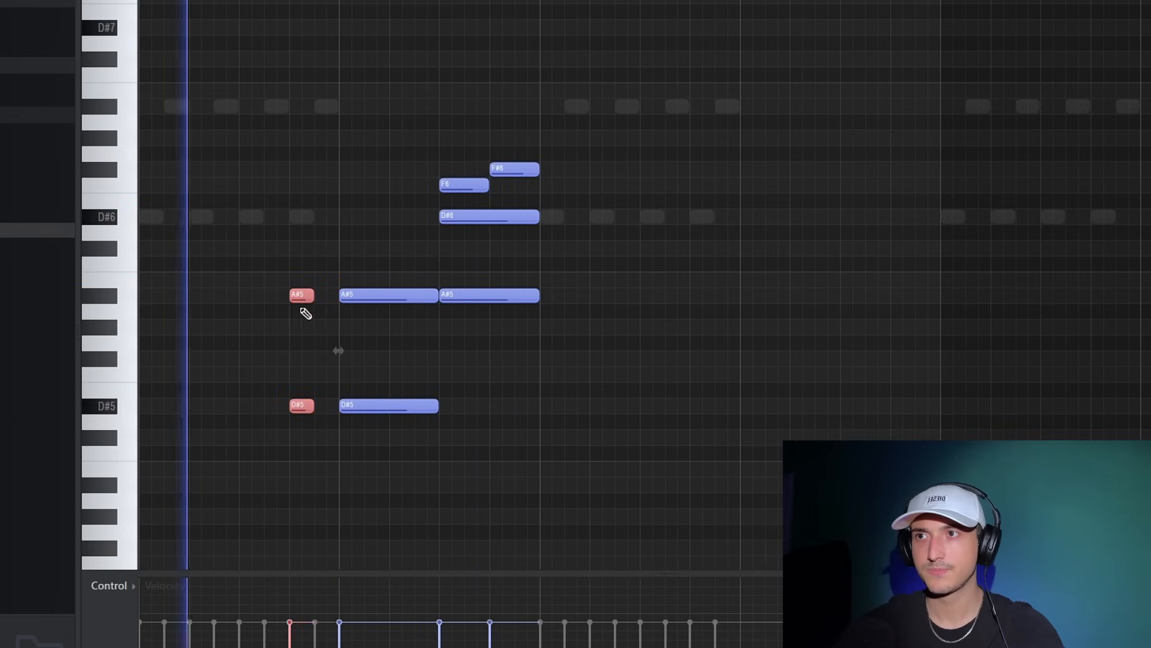
{"action": "left_click_drag", "start_coordinate": [307, 313], "coordinate": [318, 309]}
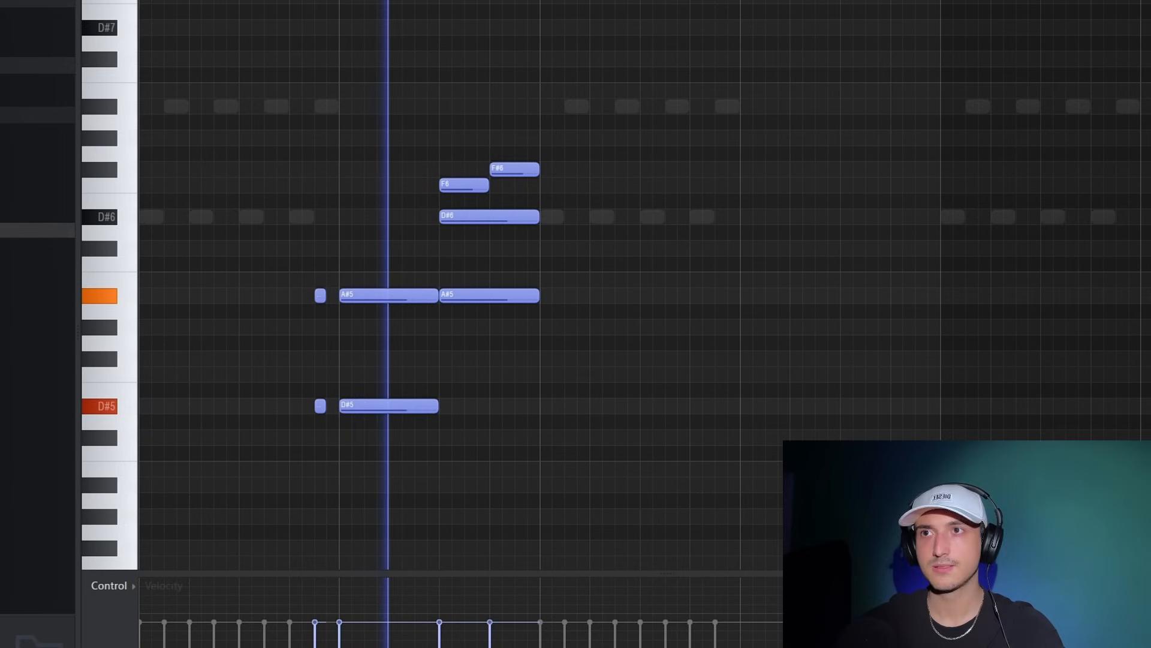
Duplicate the two-bar Xpand!2 phrase until it fills bars 1 to 8
{"action": "key", "text": "ctrl+a"}
{"action": "key", "text": "ctrl+b"}
{"action": "left_click_drag", "start_coordinate": [988, 334], "coordinate": [788, 337]}
{"action": "scroll", "coordinate": [875, 373], "scroll_direction": "down", "scroll_amount": 2}
{"action": "key", "text": "ctrl+b"}
{"action": "left_click_drag", "start_coordinate": [829, 334], "coordinate": [912, 333]}
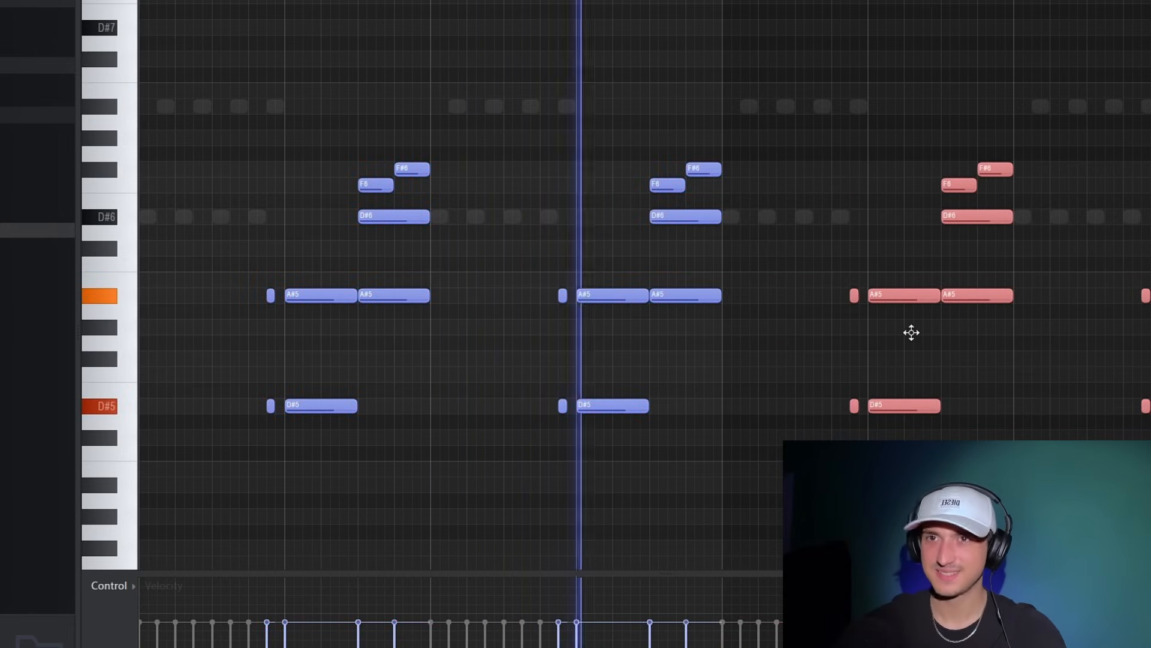
{"action": "key", "text": "ctrl+d"}
{"action": "scroll", "coordinate": [913, 357], "scroll_direction": "down", "scroll_amount": 2}
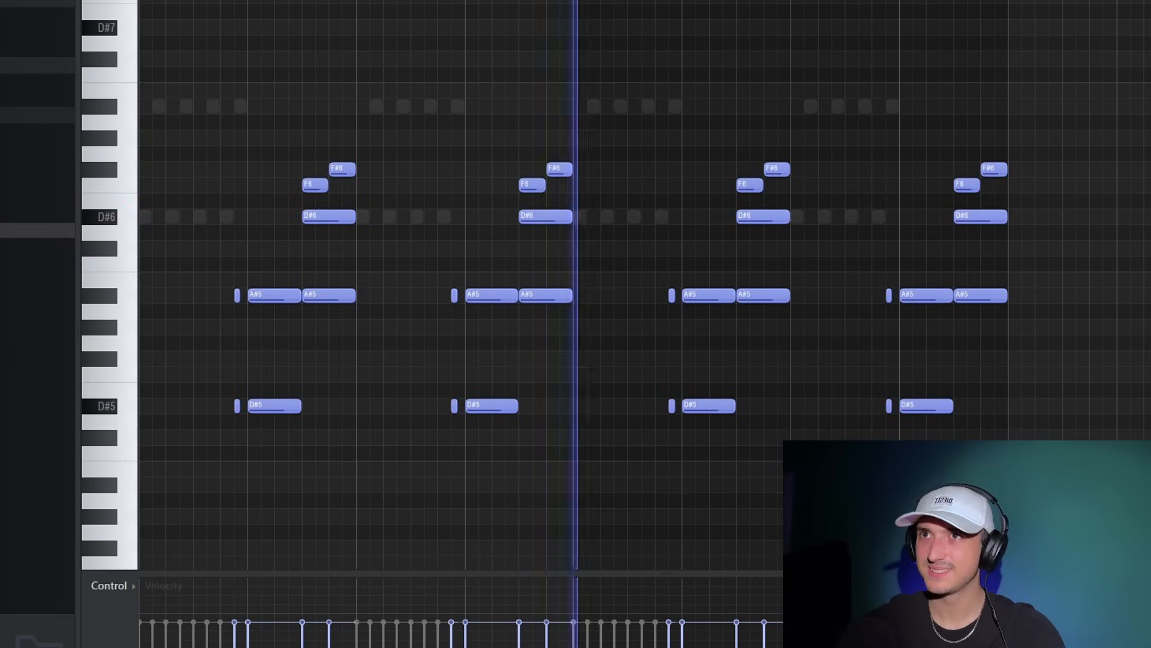
Place a two-bar D#4 note at bar 1 in Xpand!2 and repeat it through bar 8
{"action": "scroll", "coordinate": [571, 365], "scroll_direction": "down", "scroll_amount": 2}
{"action": "scroll", "coordinate": [571, 365], "scroll_direction": "down", "scroll_amount": 4}
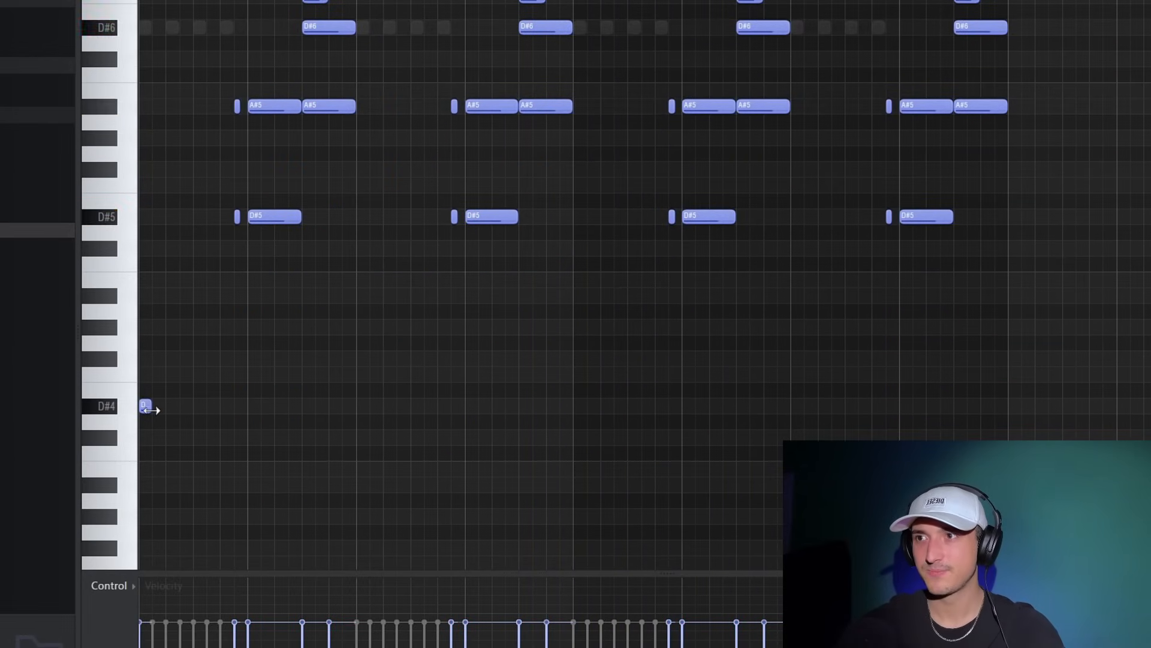
{"action": "left_click_drag", "start_coordinate": [150, 409], "coordinate": [357, 407]}
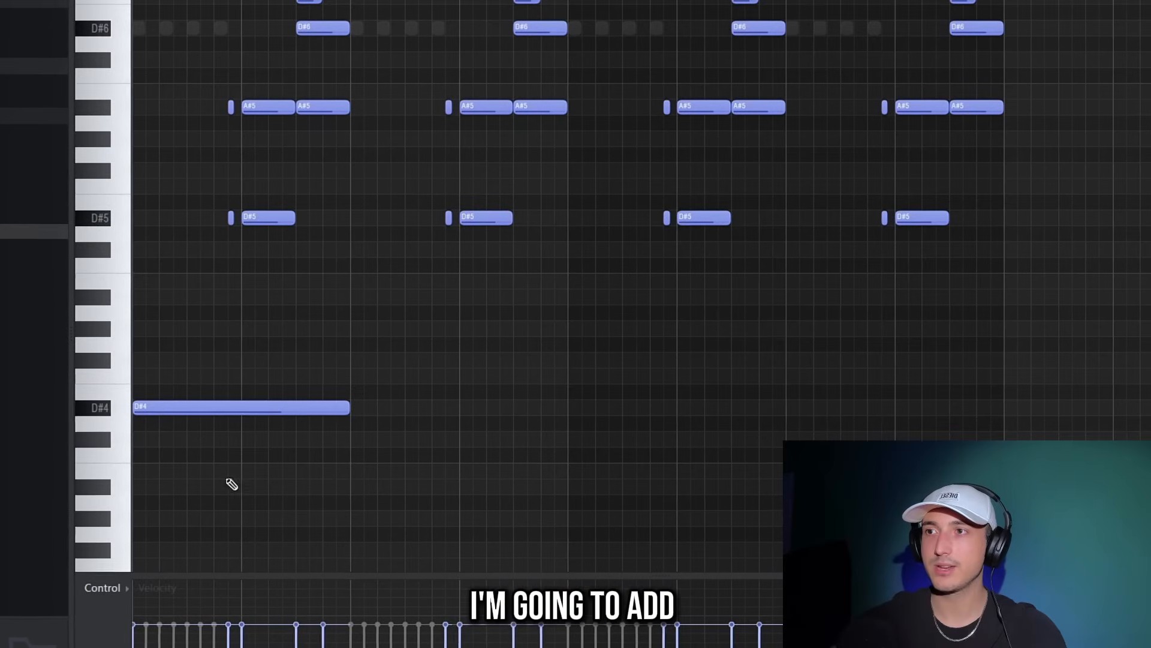
{"action": "left_click_drag", "start_coordinate": [480, 444], "coordinate": [285, 372]}
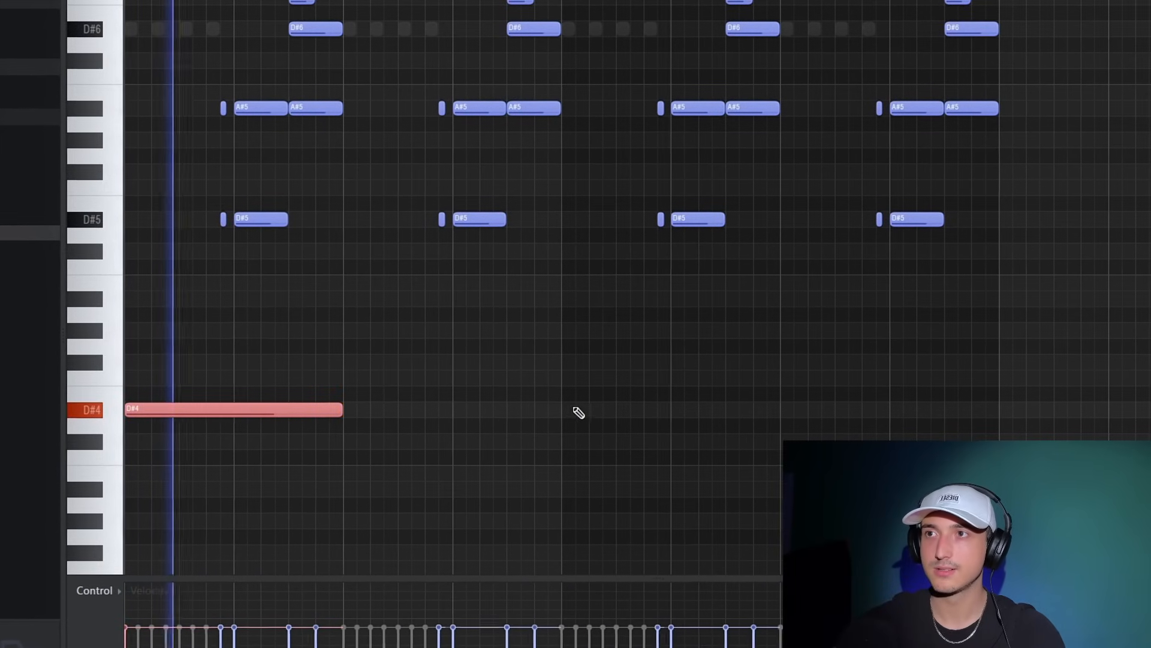
{"action": "key", "text": "ctrl+b"}
{"action": "key", "text": "ctrl+b"}
{"action": "key", "text": "ctrl+b"}
{"action": "key", "text": "ctrl+d"}
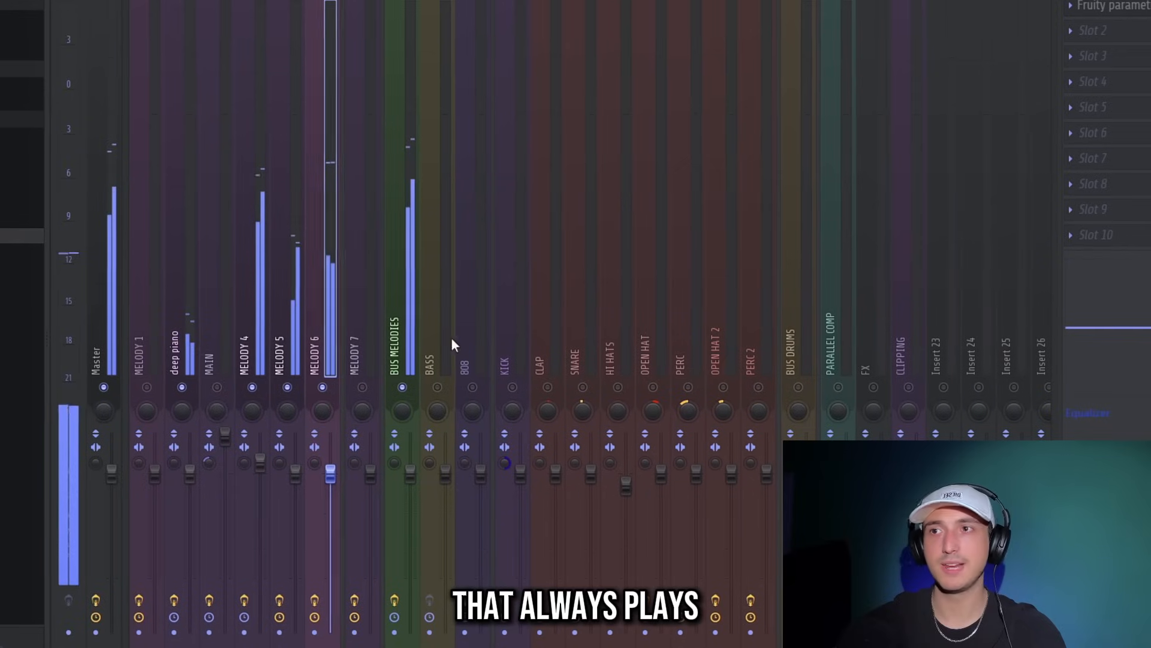
Raise the volume of the MELODY 5 mixer track slightly
{"action": "left_click", "coordinate": [284, 361]}
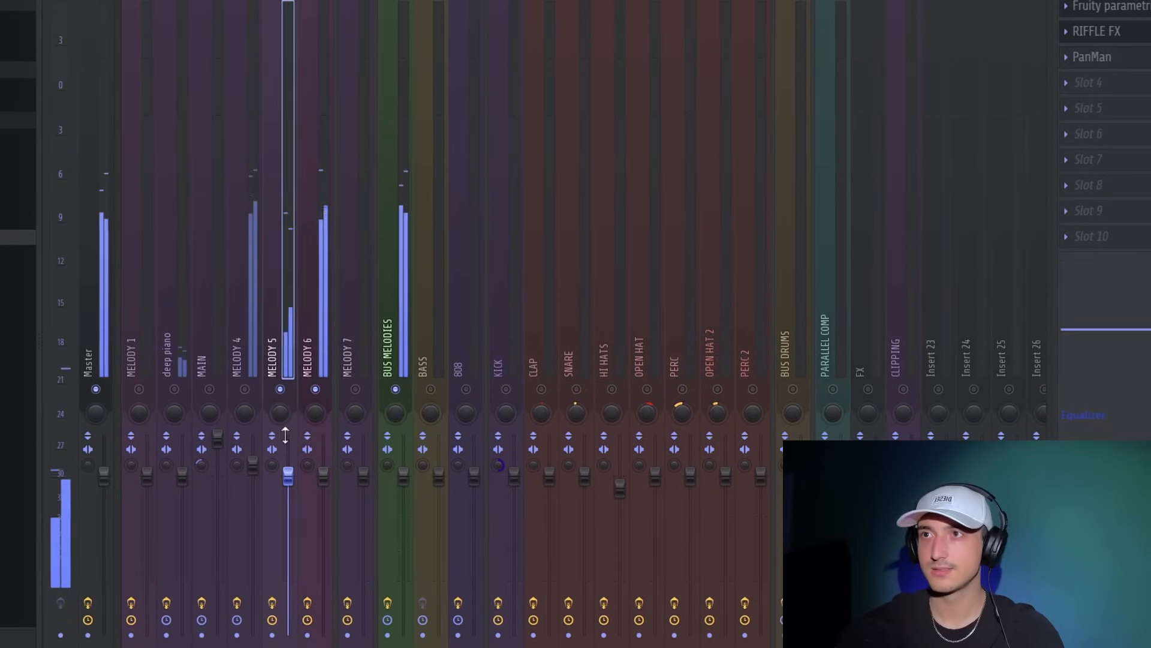
{"action": "left_click_drag", "start_coordinate": [288, 474], "coordinate": [288, 461]}
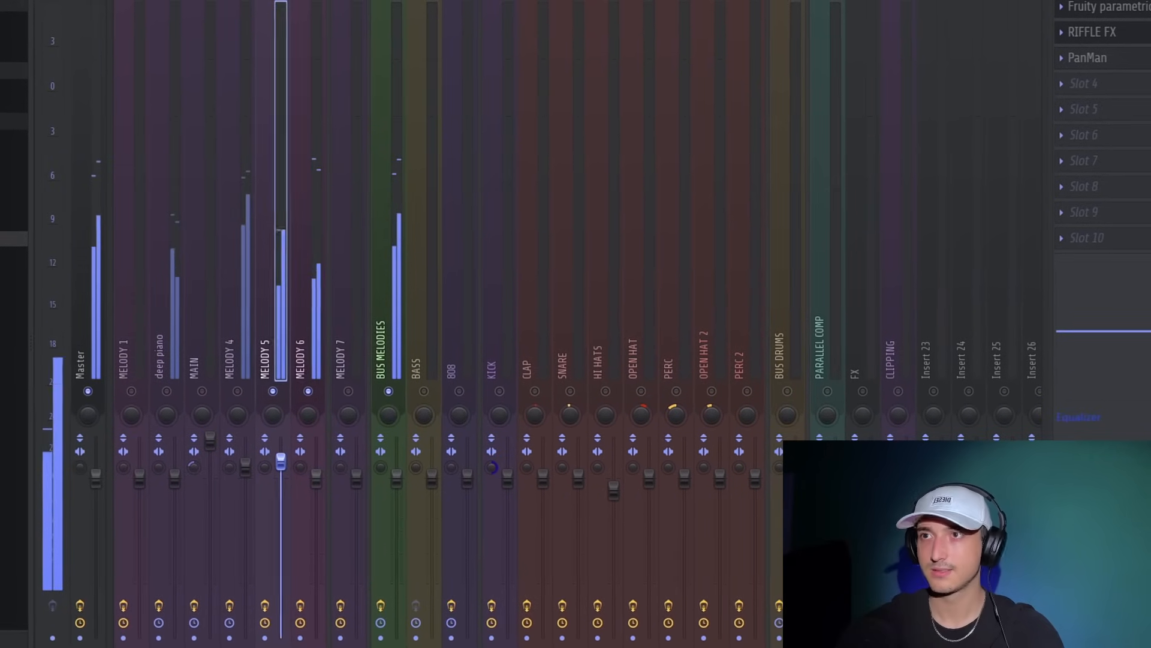
{"action": "left_click", "coordinate": [311, 496]}
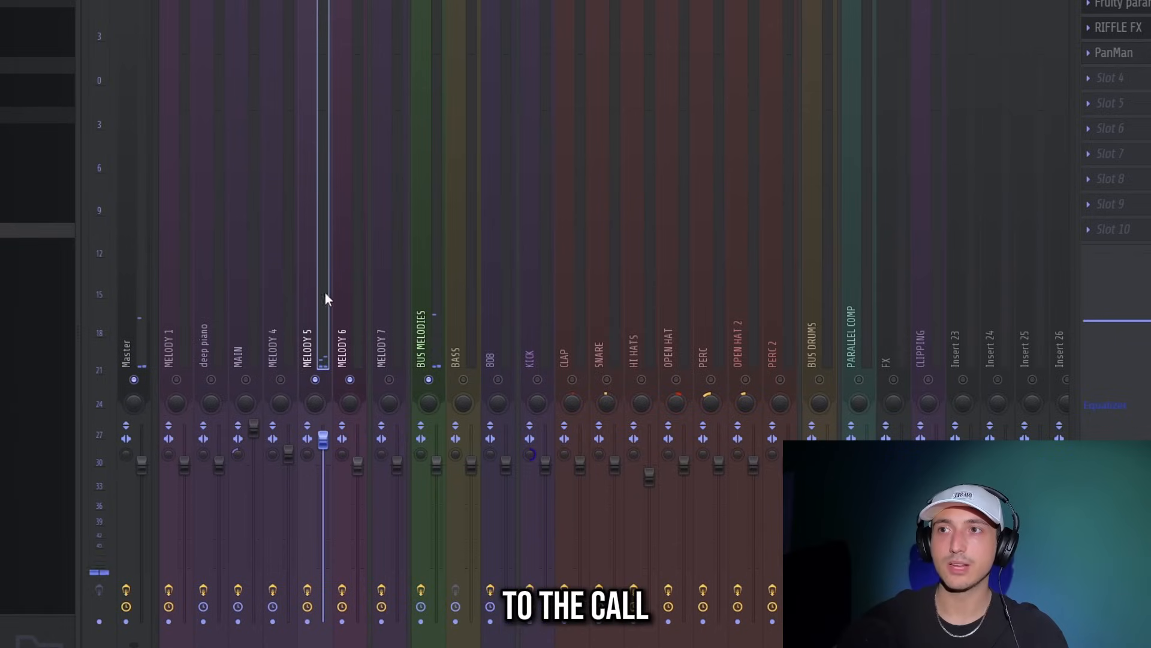
Copy the saved state of mixer track MELODY 5, including its effects chain, onto MELODY 6
{"action": "right_click", "coordinate": [325, 294]}
{"action": "mouse_move", "coordinate": [370, 157]}
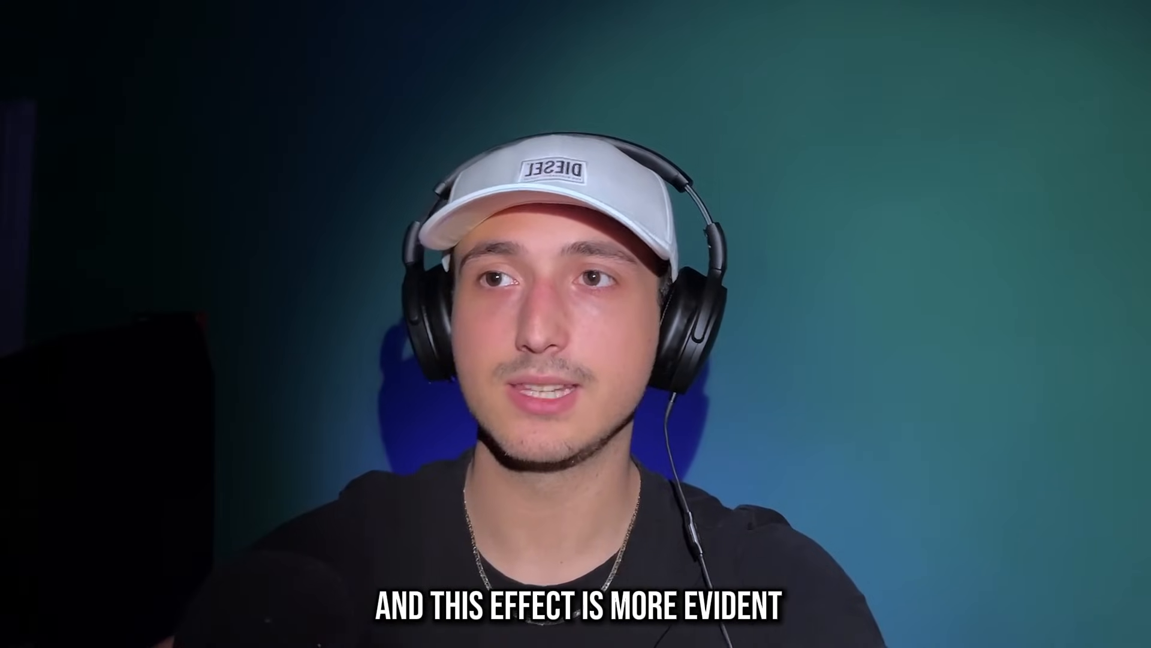
{"action": "right_click", "coordinate": [326, 261]}
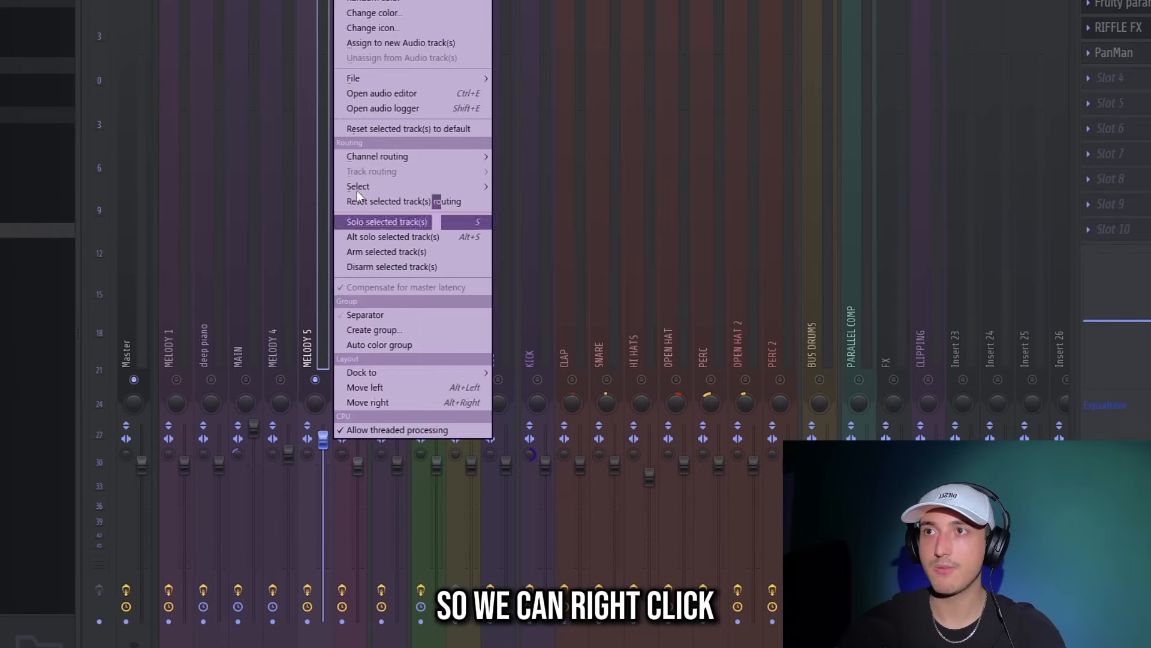
{"action": "mouse_move", "coordinate": [404, 77]}
{"action": "left_click_drag", "start_coordinate": [532, 93], "coordinate": [351, 257]}
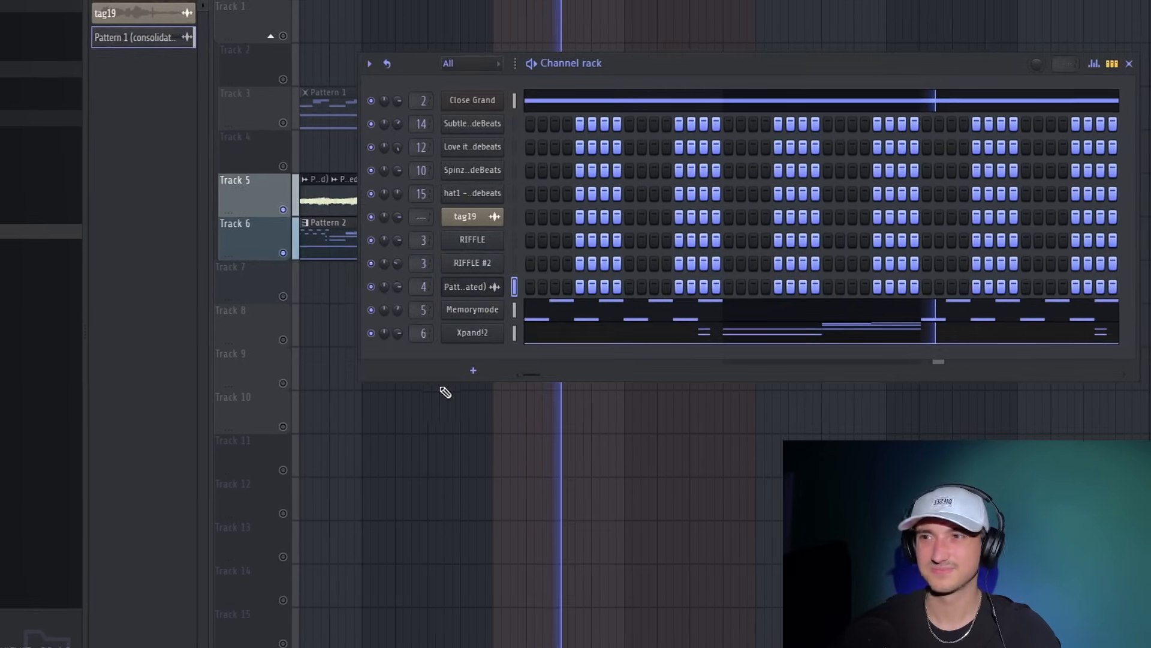
In Xpand!2's piano roll, lower the F6 and F#6 notes in bars 2 and 6 by one octave
{"action": "key", "text": "F6"}
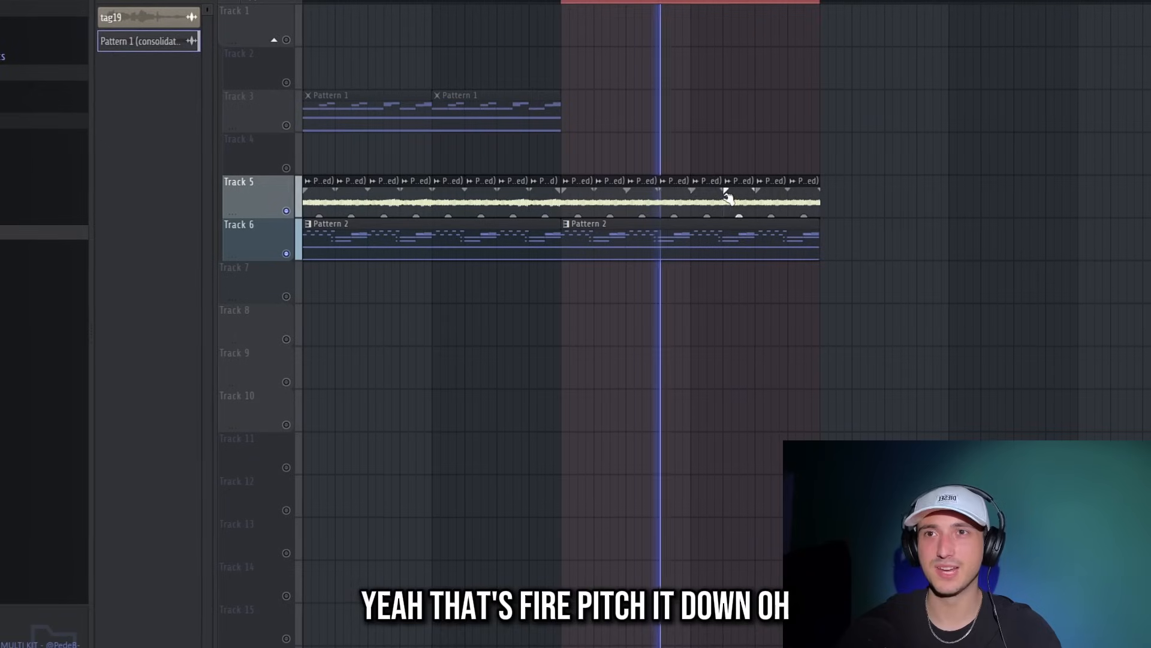
{"action": "key", "text": "F9"}
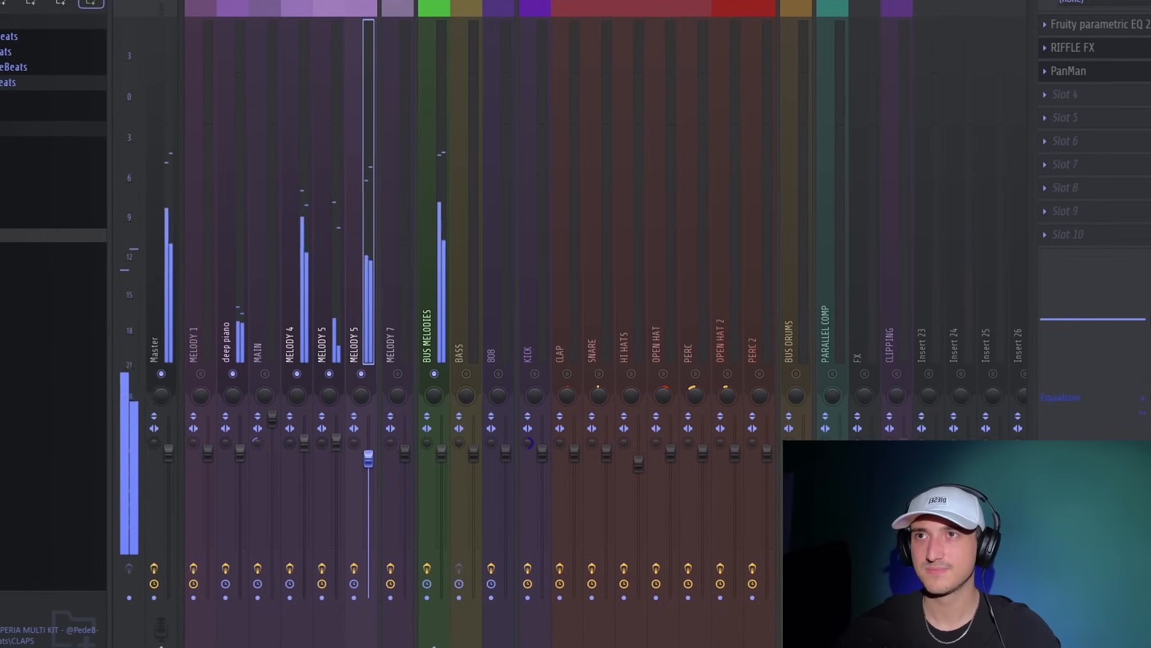
{"action": "key", "text": "F6"}
{"action": "key", "text": "F7"}
{"action": "key", "text": "ctrl+Down"}
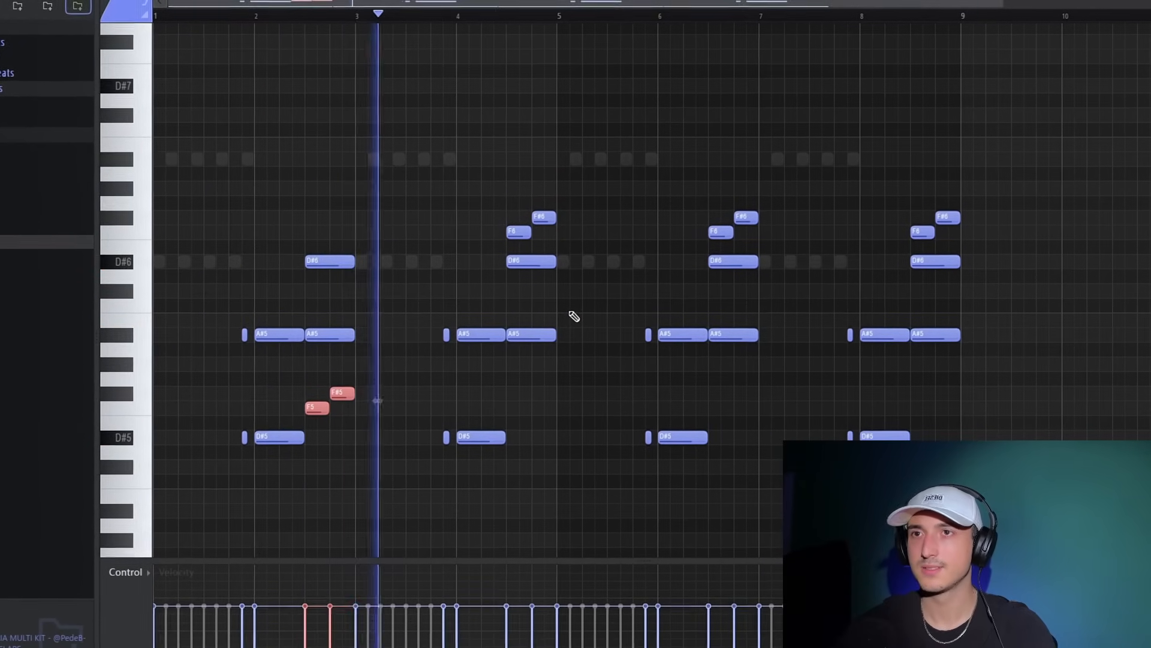
{"action": "scroll", "coordinate": [571, 320], "scroll_direction": "down", "scroll_amount": 2}
{"action": "left_click_drag", "start_coordinate": [807, 158], "coordinate": [623, 79]}
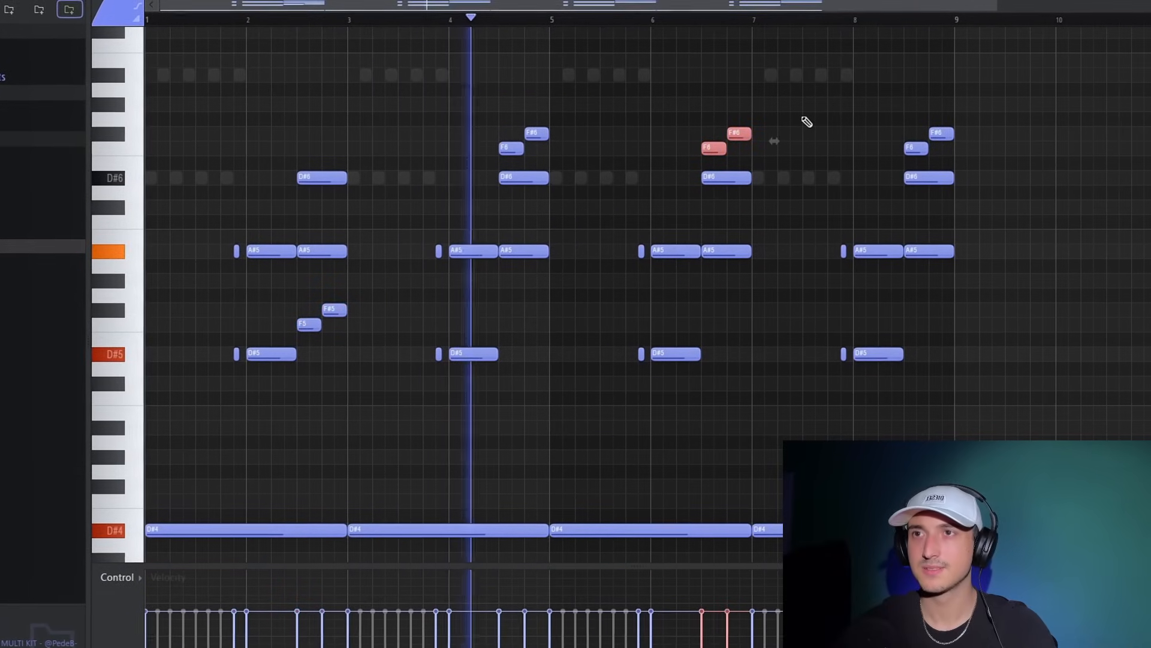
{"action": "key", "text": "ctrl+Down"}
{"action": "left_click", "coordinate": [704, 108], "text": "ctrl"}
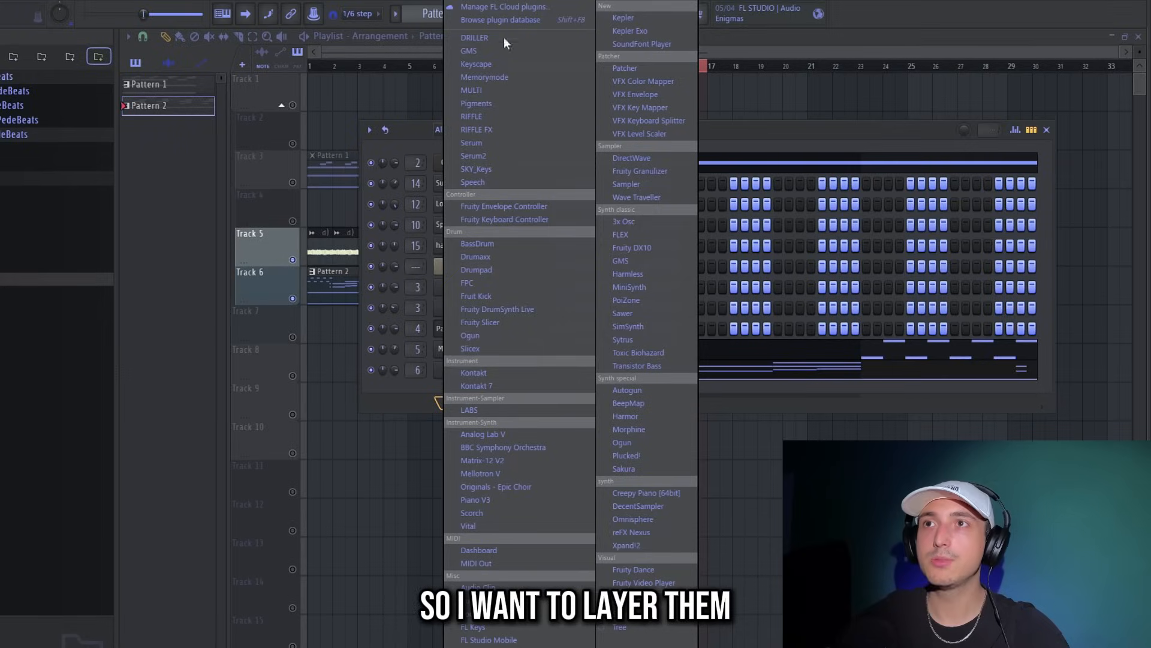
Add another RIFFLE instrument with the Xpand!2 phrase an octave lower, plus half-bar F#5 and F5 notes in bars 1 and 3
{"action": "left_click", "coordinate": [505, 117]}
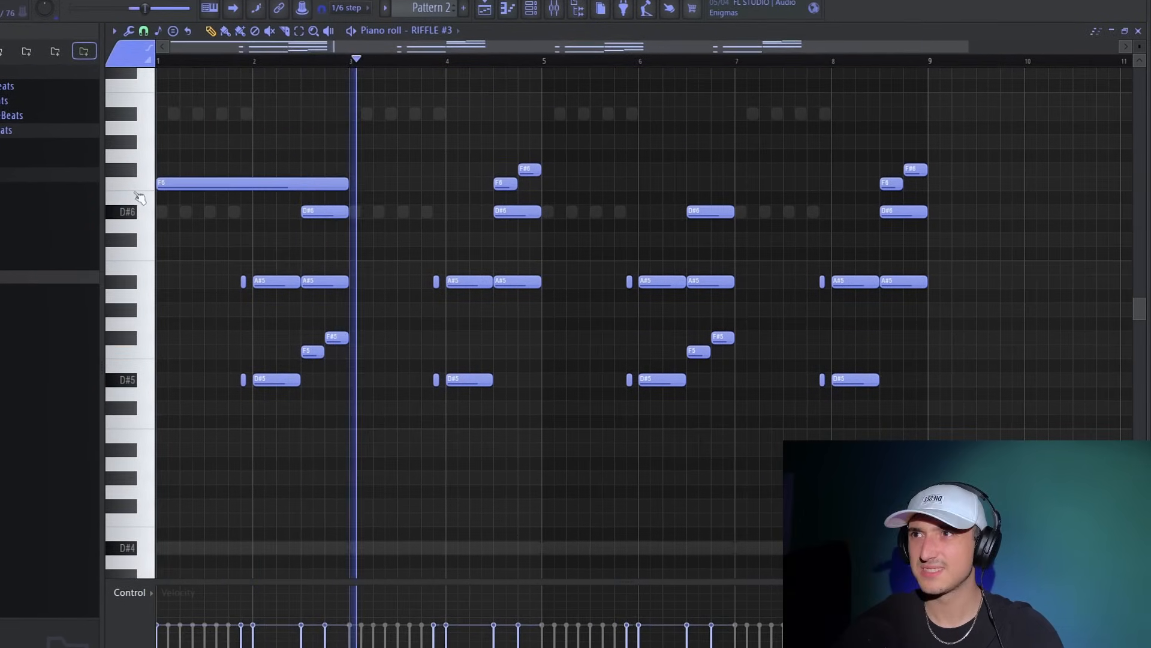
{"action": "left_click_drag", "start_coordinate": [343, 179], "coordinate": [188, 208]}
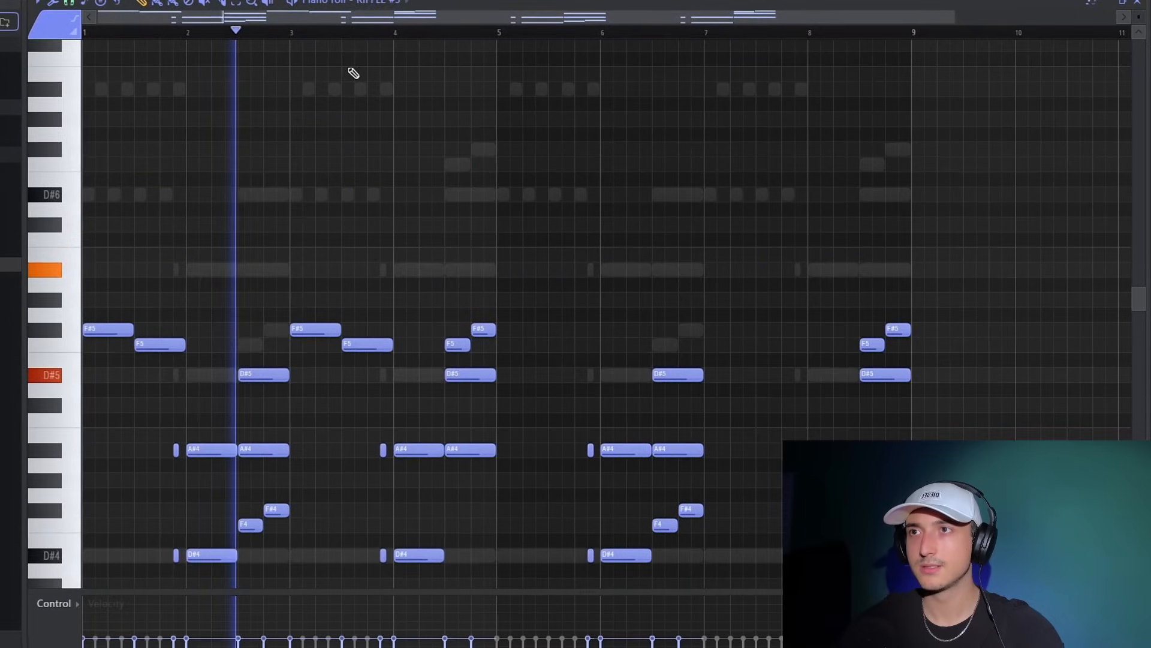
Clear bars 5 to 8 in the new RIFFLE's piano roll and duplicate bars 1 to 4 into them
{"action": "scroll", "coordinate": [360, 120], "scroll_direction": "down", "scroll_amount": 3}
{"action": "left_click_drag", "start_coordinate": [1081, 531], "coordinate": [521, 100]}
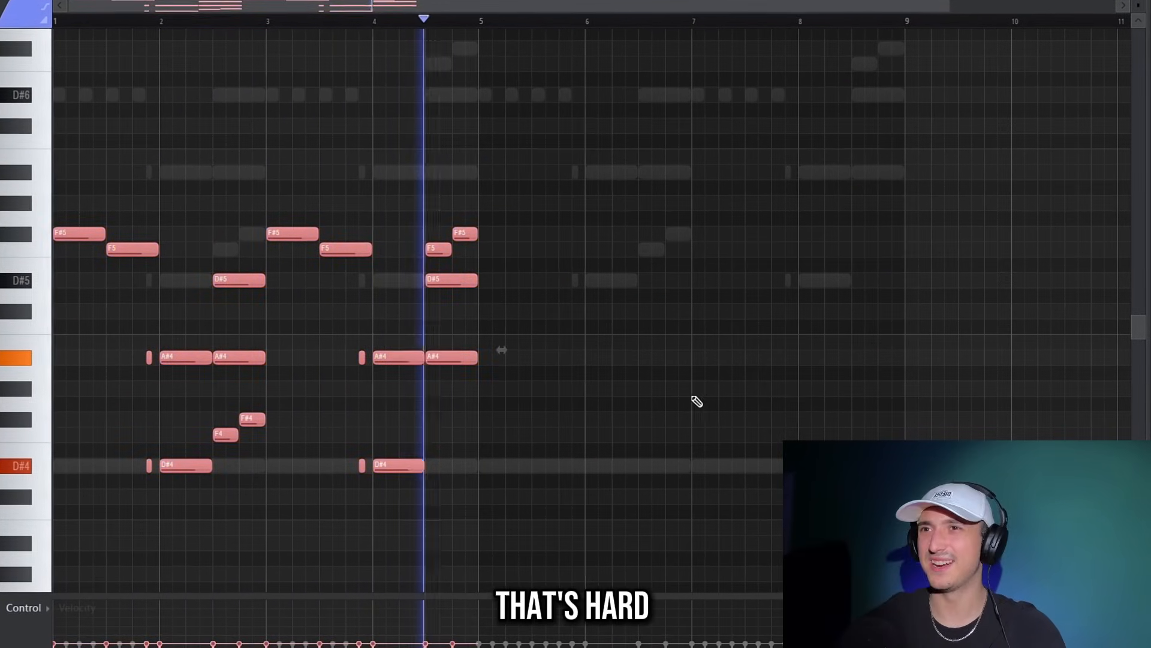
{"action": "key", "text": "ctrl+b"}
{"action": "key", "text": "ctrl+a"}
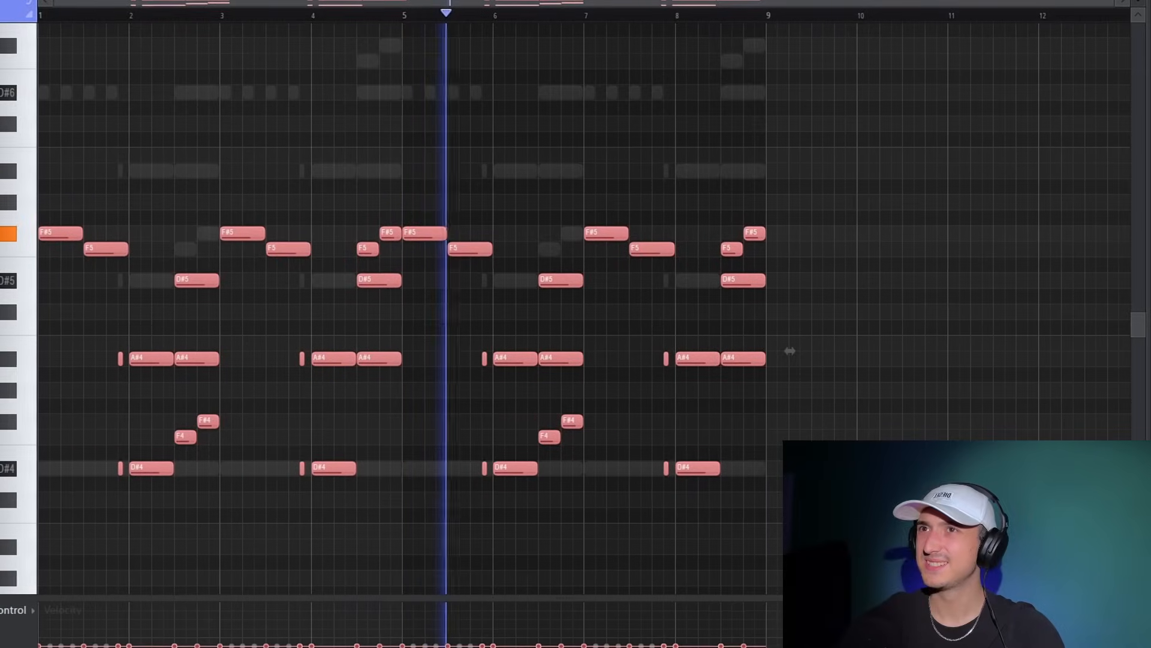
{"action": "key", "text": "F6"}
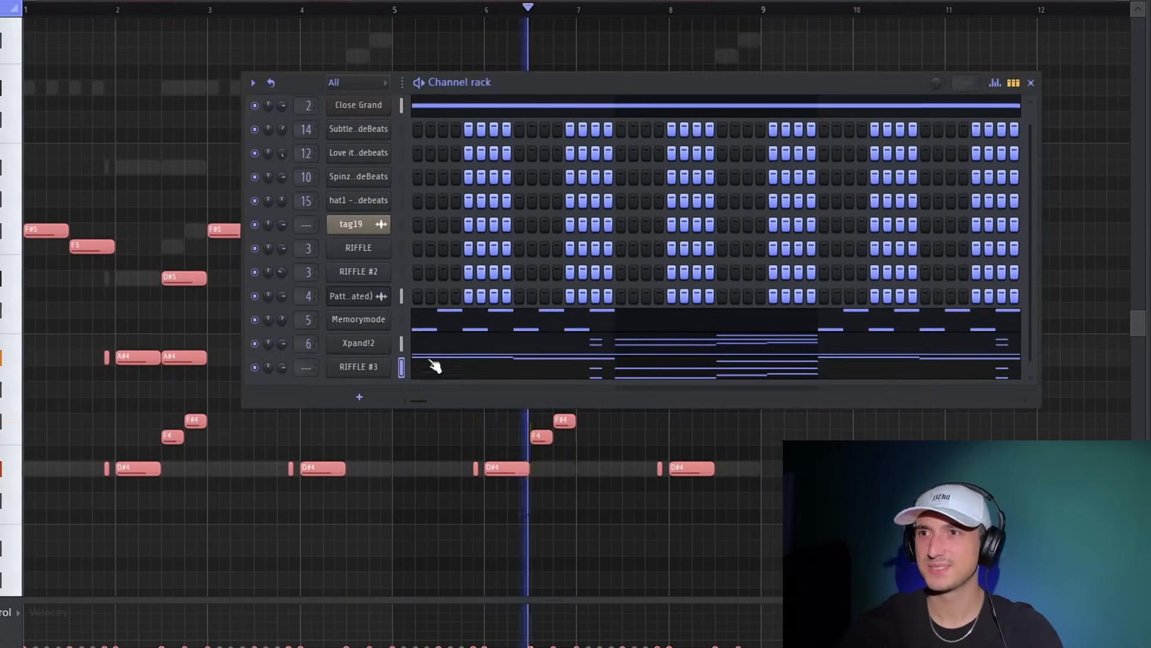
Arrange the separate Close Grand, Memorymode, Xpand!2 and RIFFLE #3 clips in the playlist and duplicate the eight-bar section
{"action": "left_click", "coordinate": [424, 370]}
{"action": "scroll", "coordinate": [821, 244], "scroll_direction": "up", "scroll_amount": 3}
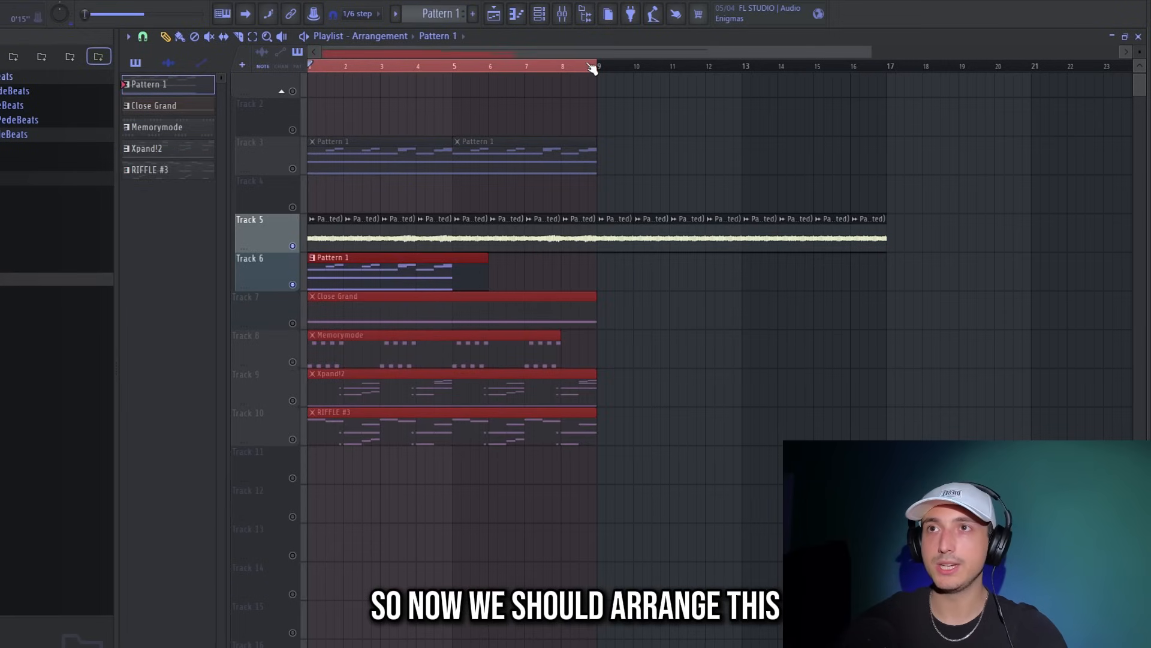
{"action": "scroll", "coordinate": [592, 69], "scroll_direction": "down", "scroll_amount": 2}
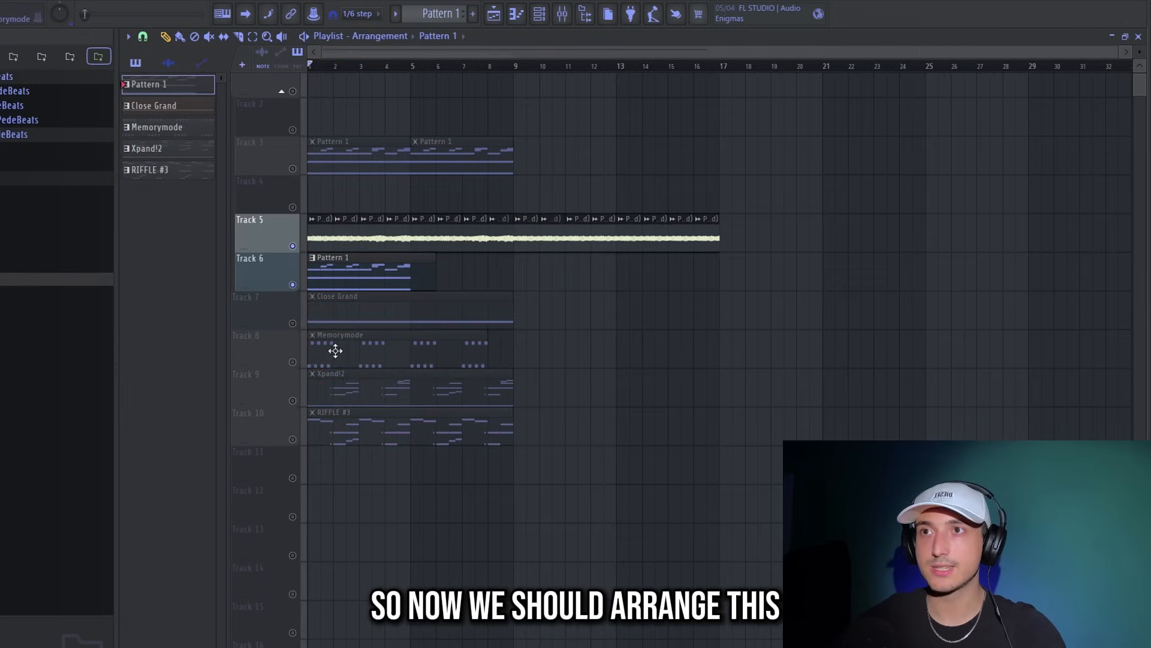
{"action": "key", "text": "ctrl+b"}
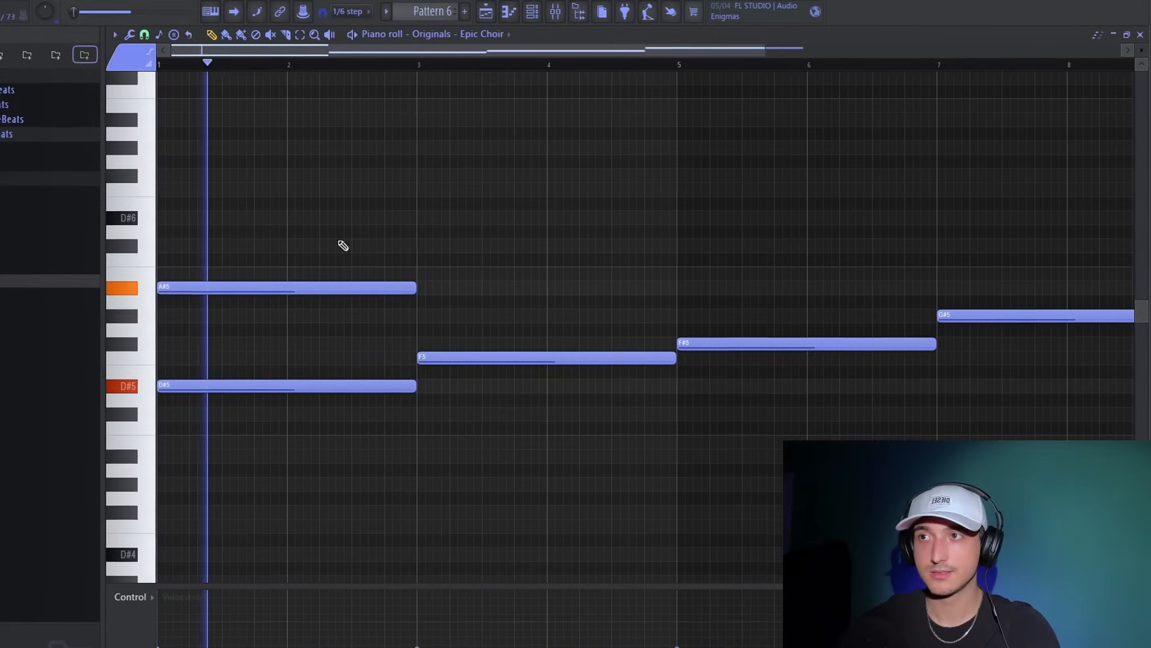
In Epic Choir's piano roll, duplicate the D#5, F5, F#5 and G#5 line one octave higher
{"action": "scroll", "coordinate": [586, 336], "scroll_direction": "down", "scroll_amount": 3, "text": "ctrl"}
{"action": "key", "text": "ctrl+a"}
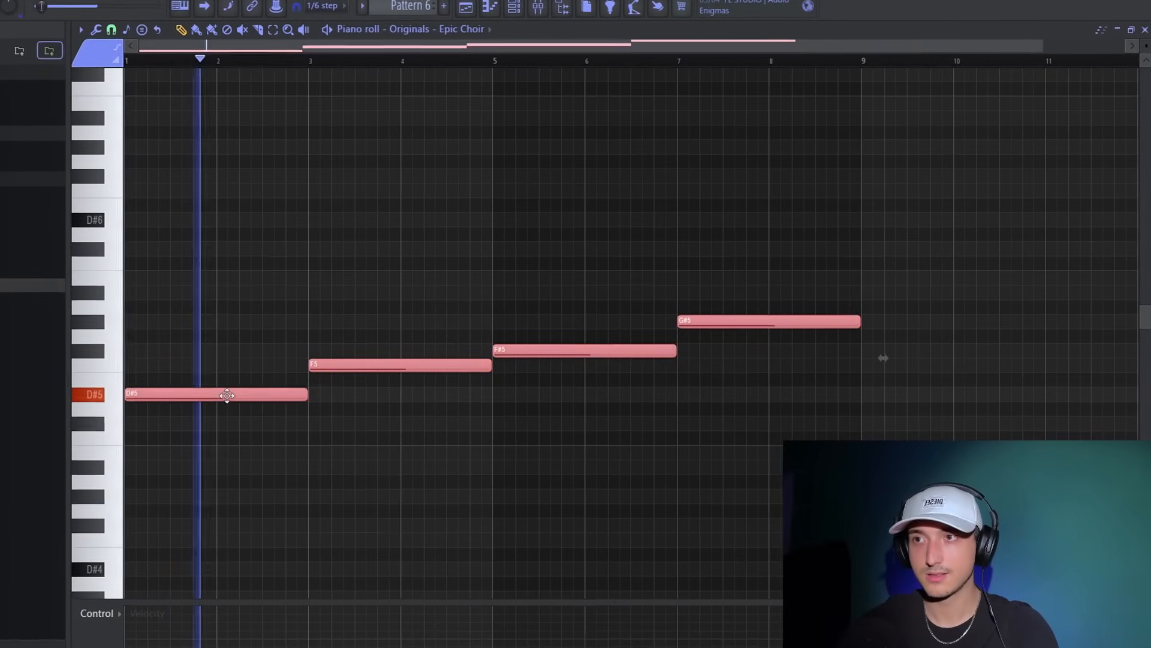
{"action": "key", "text": "ctrl+c"}
{"action": "key", "text": "ctrl+v"}
{"action": "key", "text": "ctrl+Down"}
{"action": "key", "text": "ctrl+Up"}
{"action": "key", "text": "ctrl+Up"}
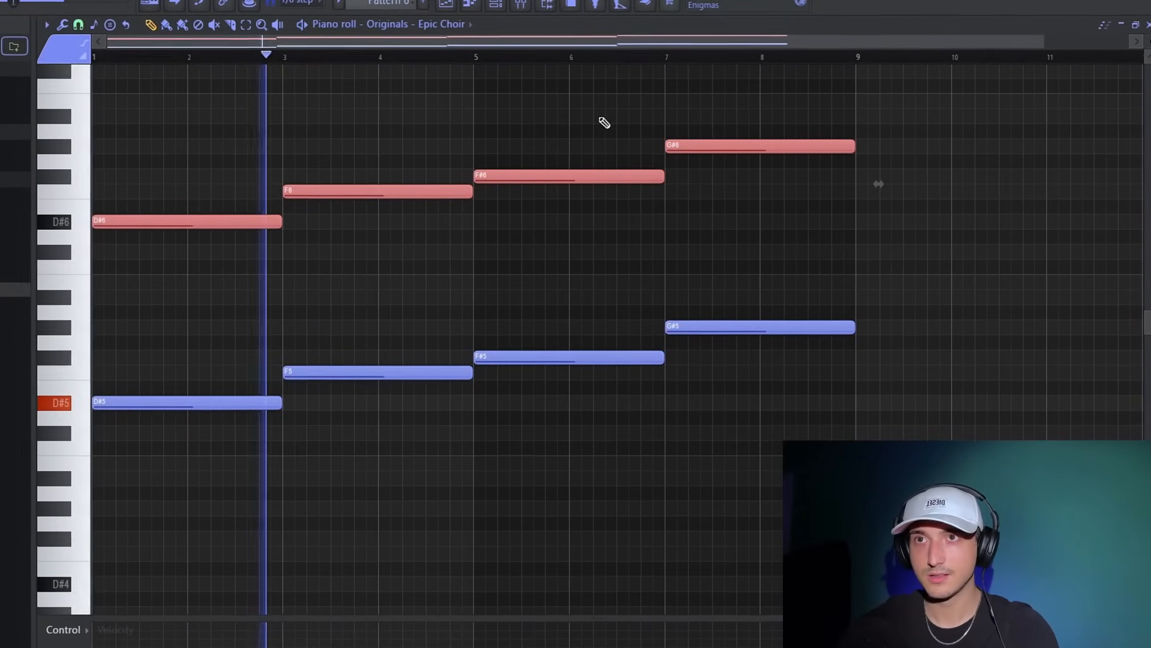
{"action": "key", "text": "F6"}
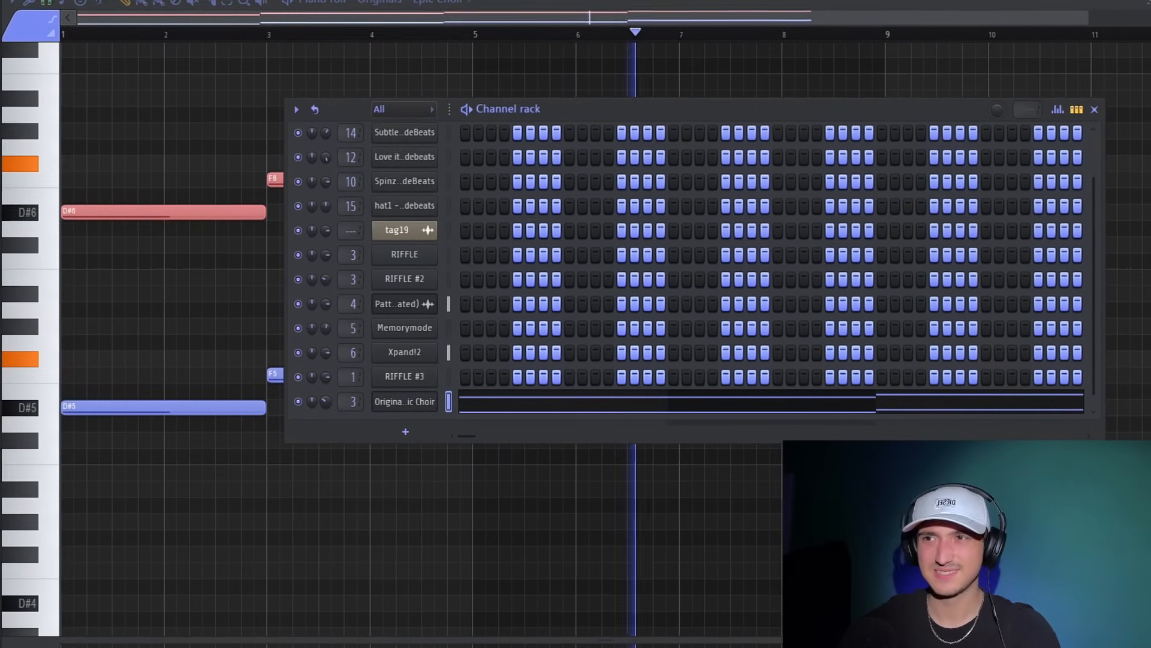
Duplicate the playlist clips from bars 9 to 16 to bar 17 and remove RIFFLE #3 from the original section
{"action": "key", "text": "F5"}
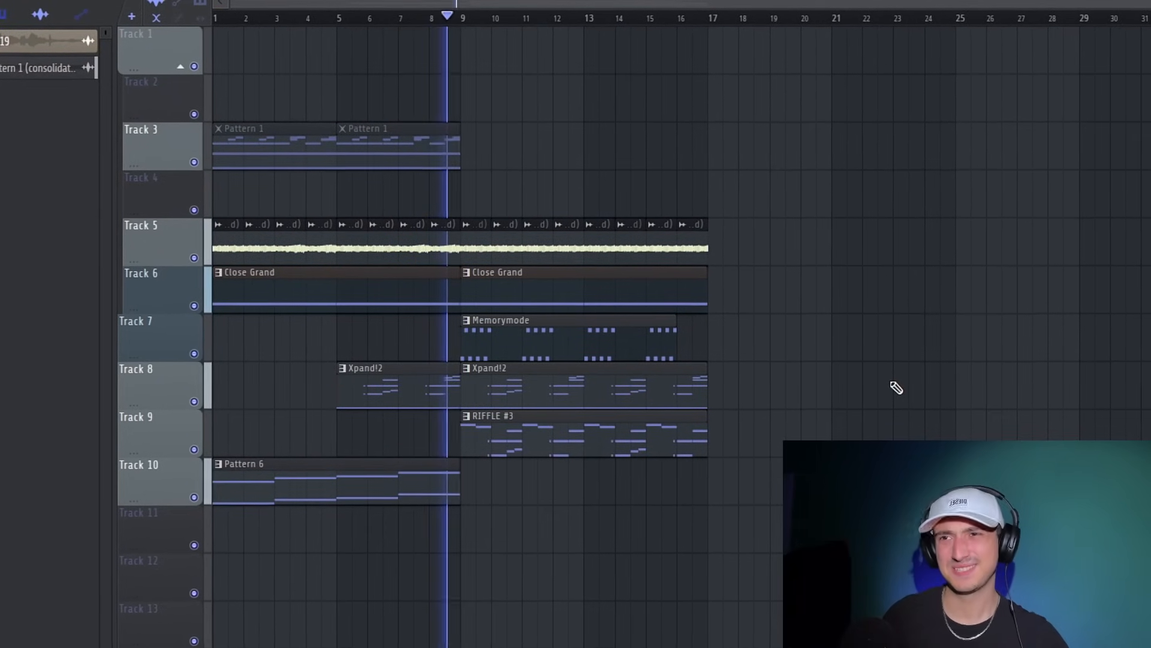
{"action": "left_click_drag", "start_coordinate": [713, 462], "coordinate": [479, 187]}
{"action": "key", "text": "ctrl+b"}
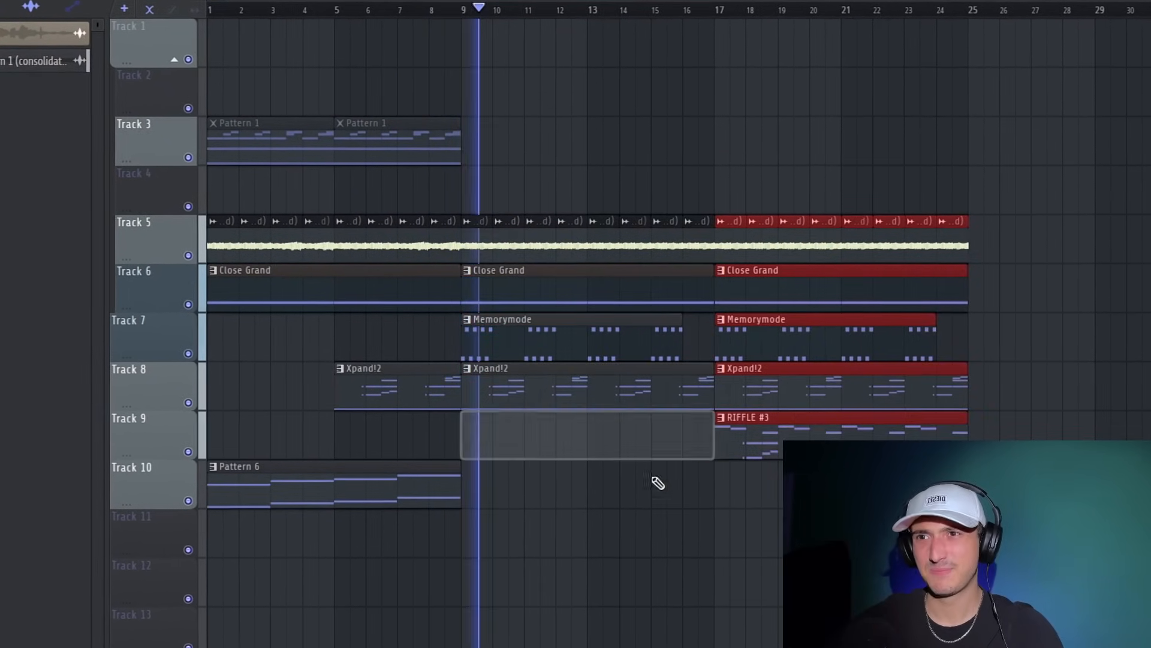
{"action": "scroll", "coordinate": [595, 559], "scroll_direction": "up", "scroll_amount": 3}
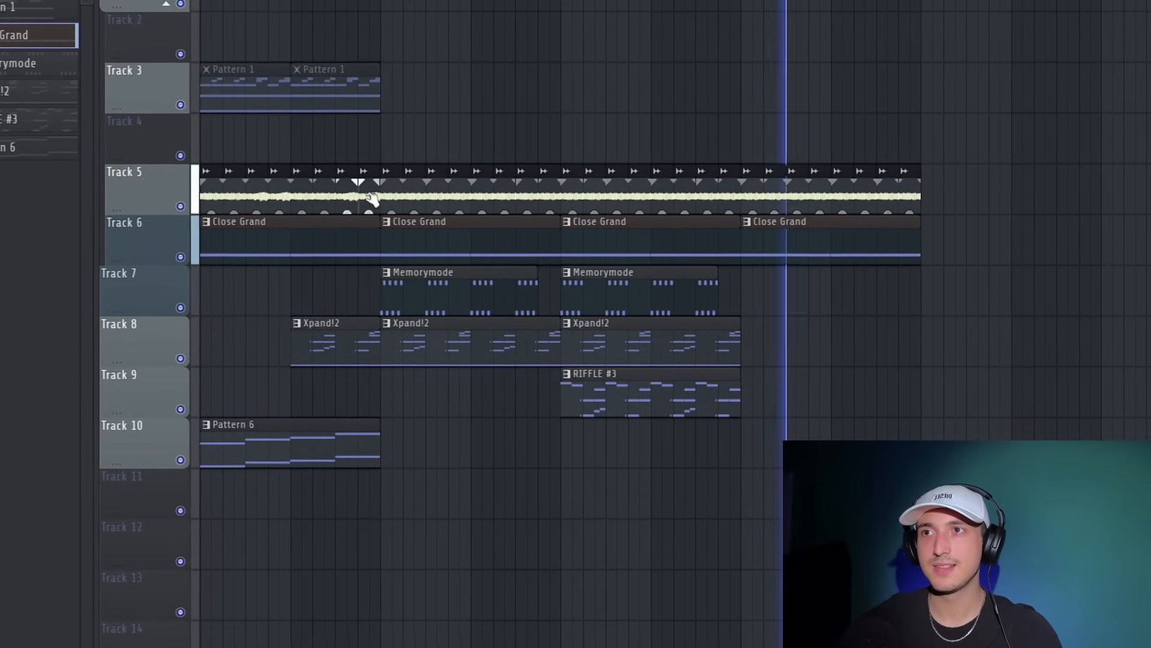
{"action": "left_click_drag", "start_coordinate": [385, 199], "coordinate": [89, 210]}
{"action": "left_click_drag", "start_coordinate": [177, 203], "coordinate": [828, 214]}
Replace the Love it channel's sample with the MAIN clap and fill it with the !CLAP 1 (simple) pattern in Pattern 7
{"action": "scroll", "coordinate": [829, 228], "scroll_direction": "up", "scroll_amount": 5}
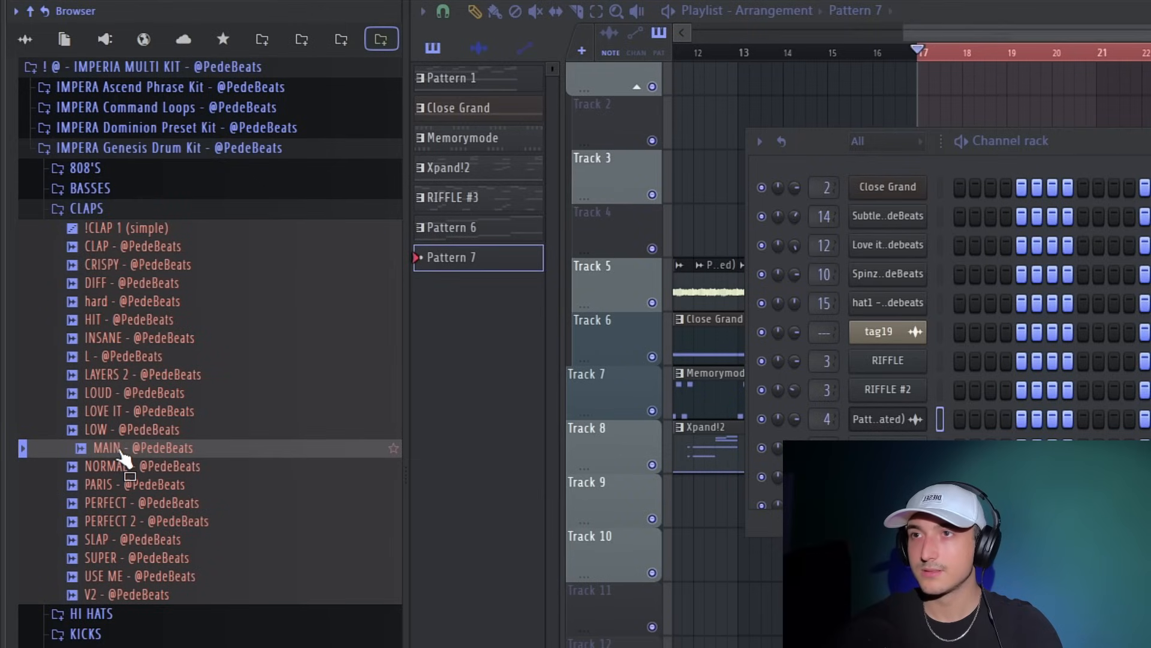
{"action": "left_click_drag", "start_coordinate": [90, 450], "coordinate": [909, 255]}
{"action": "left_click_drag", "start_coordinate": [221, 227], "coordinate": [888, 271]}
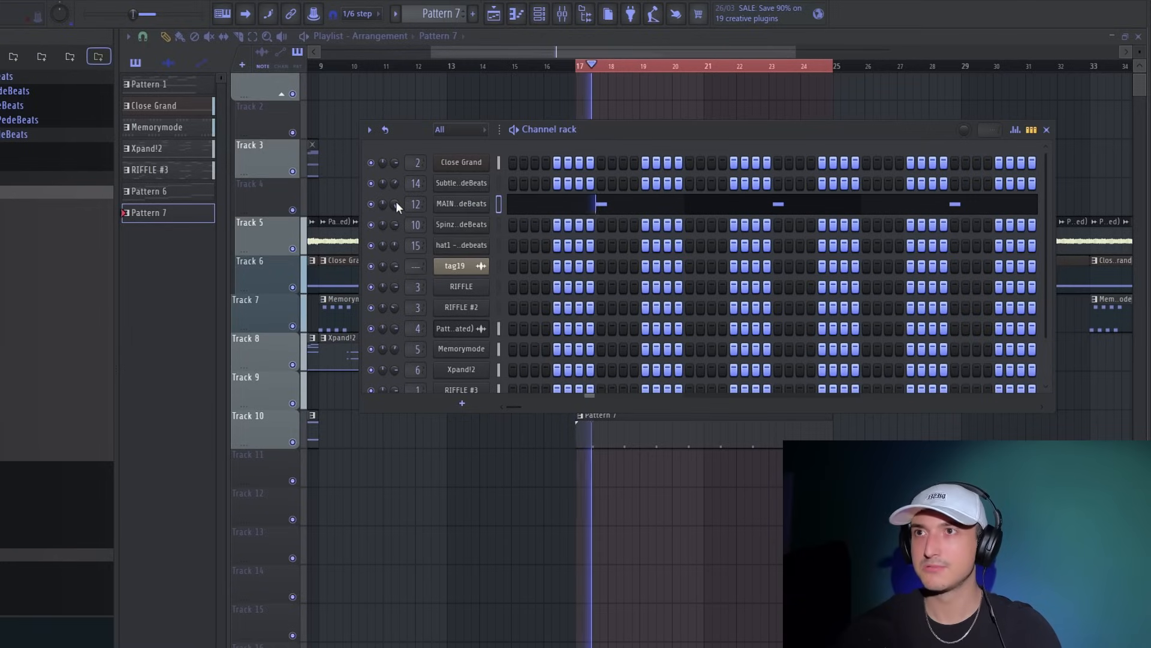
{"action": "left_click", "coordinate": [567, 13]}
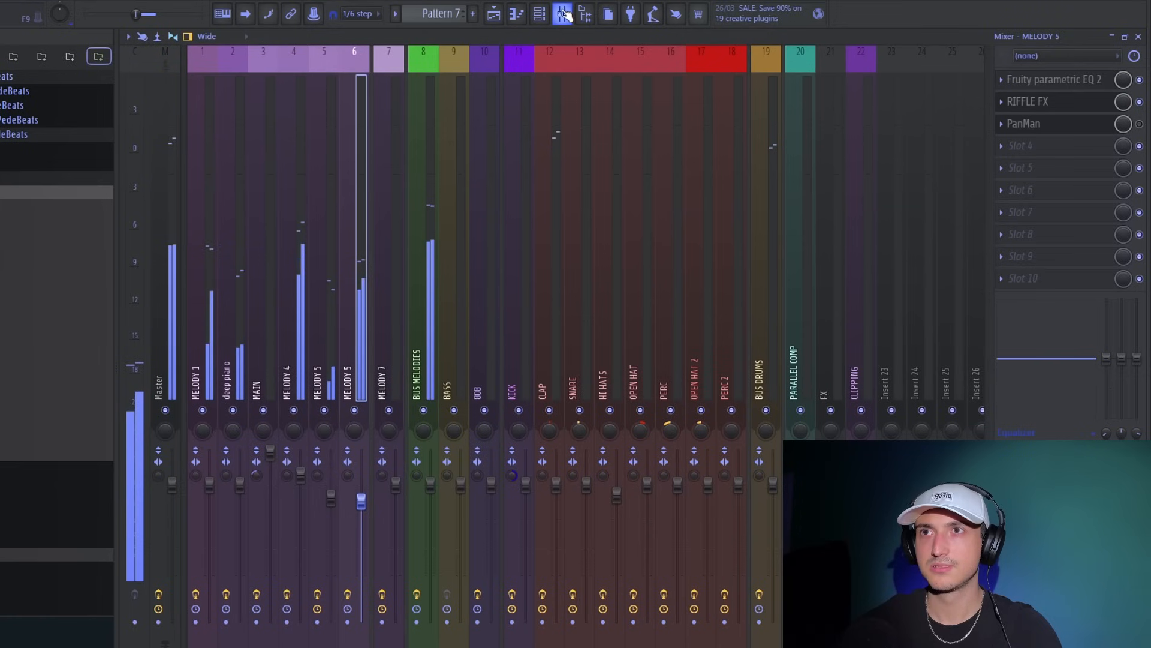
{"action": "left_click", "coordinate": [552, 15]}
{"action": "left_click", "coordinate": [522, 213]}
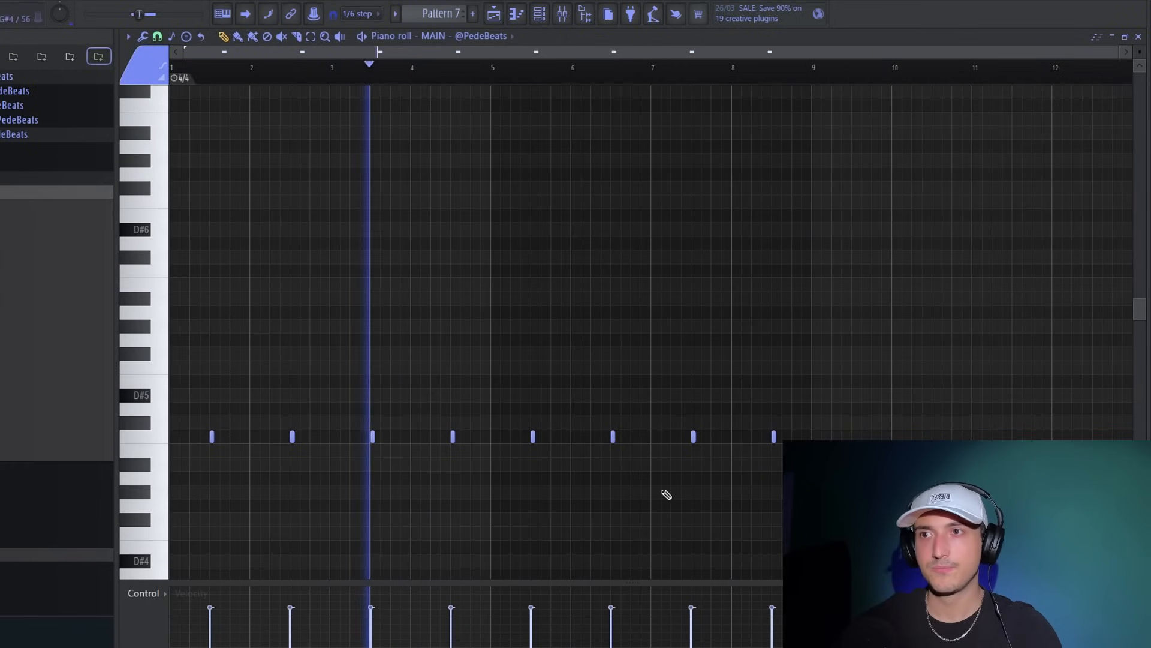
{"action": "scroll", "coordinate": [696, 437], "scroll_direction": "down", "scroll_amount": 2}
{"action": "scroll", "coordinate": [437, 470], "scroll_direction": "up", "scroll_amount": 2}
{"action": "scroll", "coordinate": [678, 524], "scroll_direction": "down", "scroll_amount": 2}
{"action": "key", "text": "ctrl+a"}
Load the IN LOVE hi-hat onto the Subtle channel and fill eight bars with C5 notes every half beat
{"action": "left_click", "coordinate": [540, 15]}
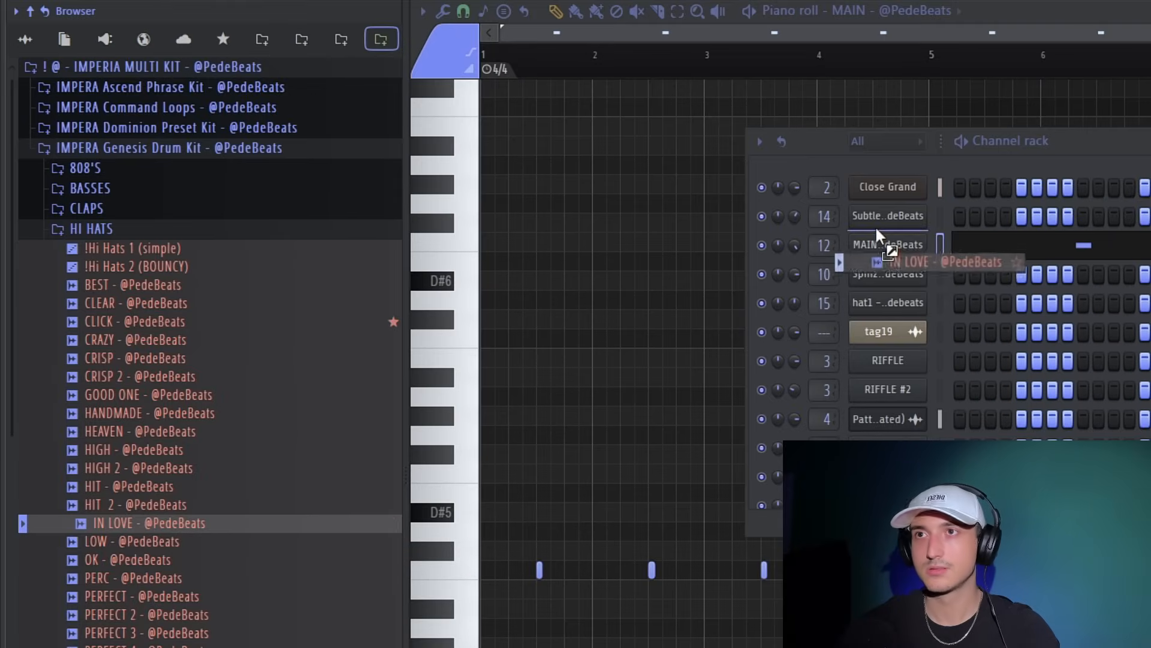
{"action": "left_click_drag", "start_coordinate": [879, 235], "coordinate": [880, 240]}
{"action": "right_click", "coordinate": [879, 239]}
{"action": "left_click", "coordinate": [935, 336]}
{"action": "scroll", "coordinate": [659, 360], "scroll_direction": "up", "scroll_amount": 3}
{"action": "key", "text": "ctrl+a"}
{"action": "scroll", "coordinate": [789, 427], "scroll_direction": "up", "scroll_amount": 3}
{"action": "scroll", "coordinate": [789, 426], "scroll_direction": "down", "scroll_amount": 3}
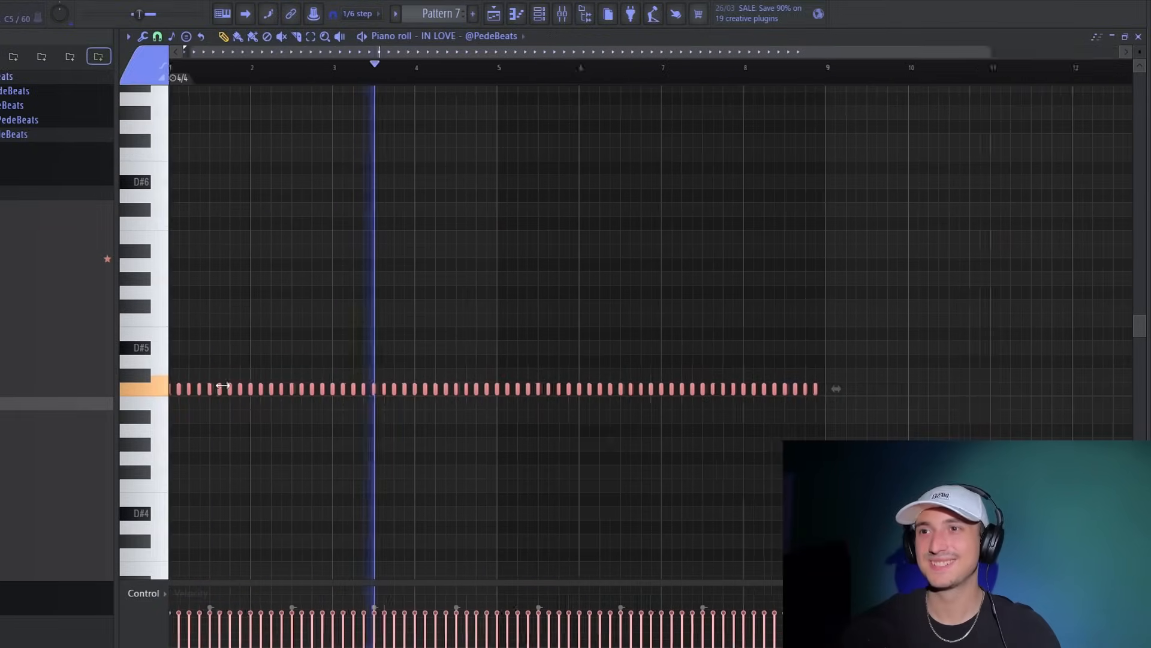
Add hi-hat rolls in bars 1 and 2, ending with four G#4 notes, and replace everything from bar 3 with one duplicate
{"action": "scroll", "coordinate": [222, 386], "scroll_direction": "up", "scroll_amount": 6}
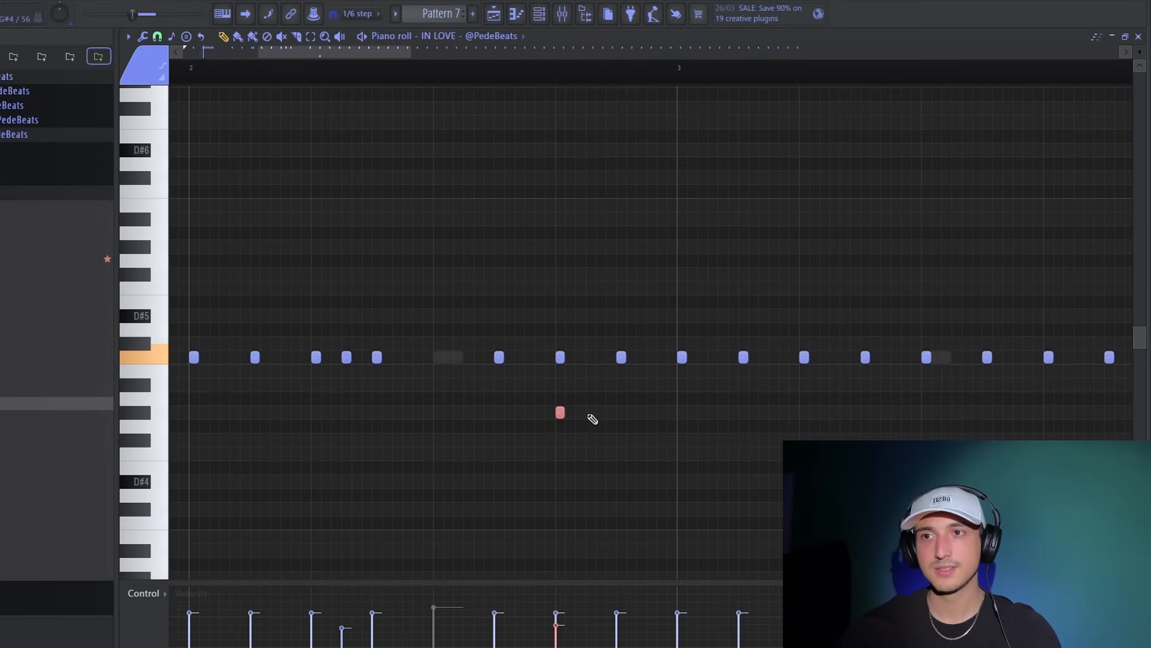
{"action": "left_click", "coordinate": [623, 415]}
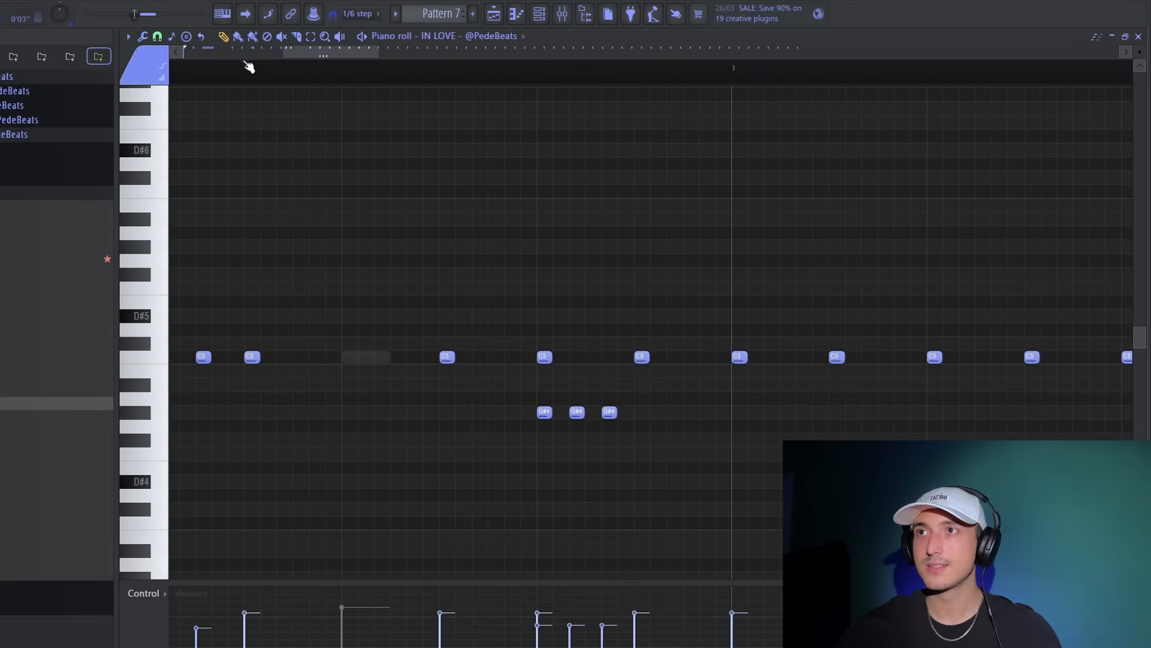
{"action": "scroll", "coordinate": [721, 486], "scroll_direction": "down", "scroll_amount": 8}
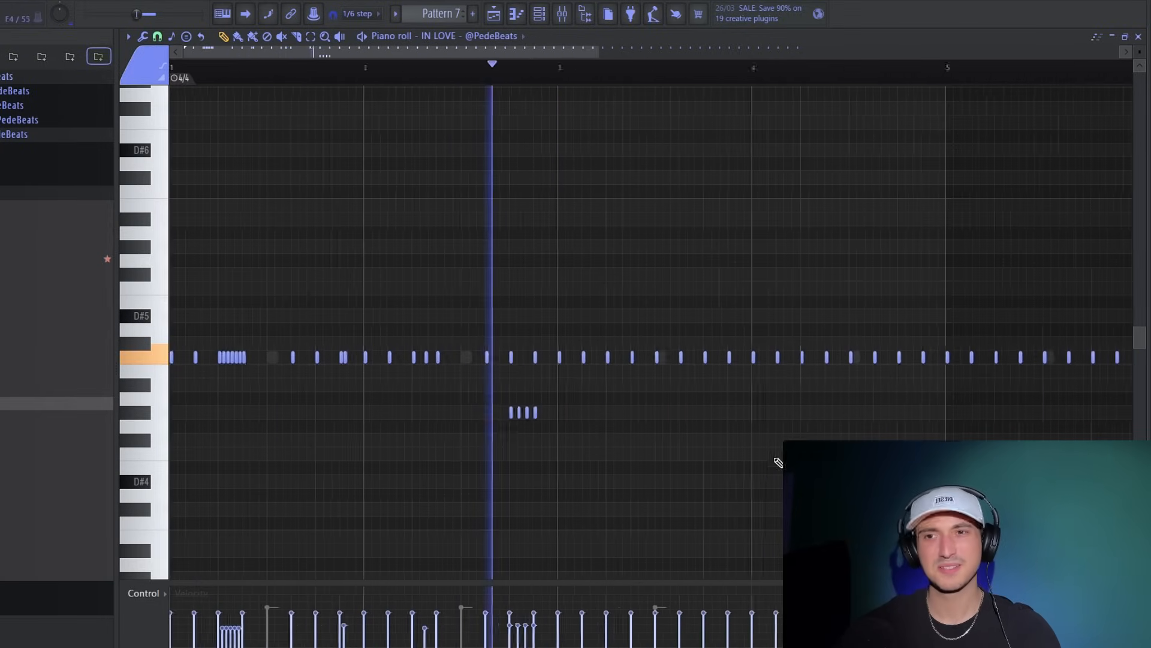
{"action": "left_click_drag", "start_coordinate": [913, 403], "coordinate": [332, 260]}
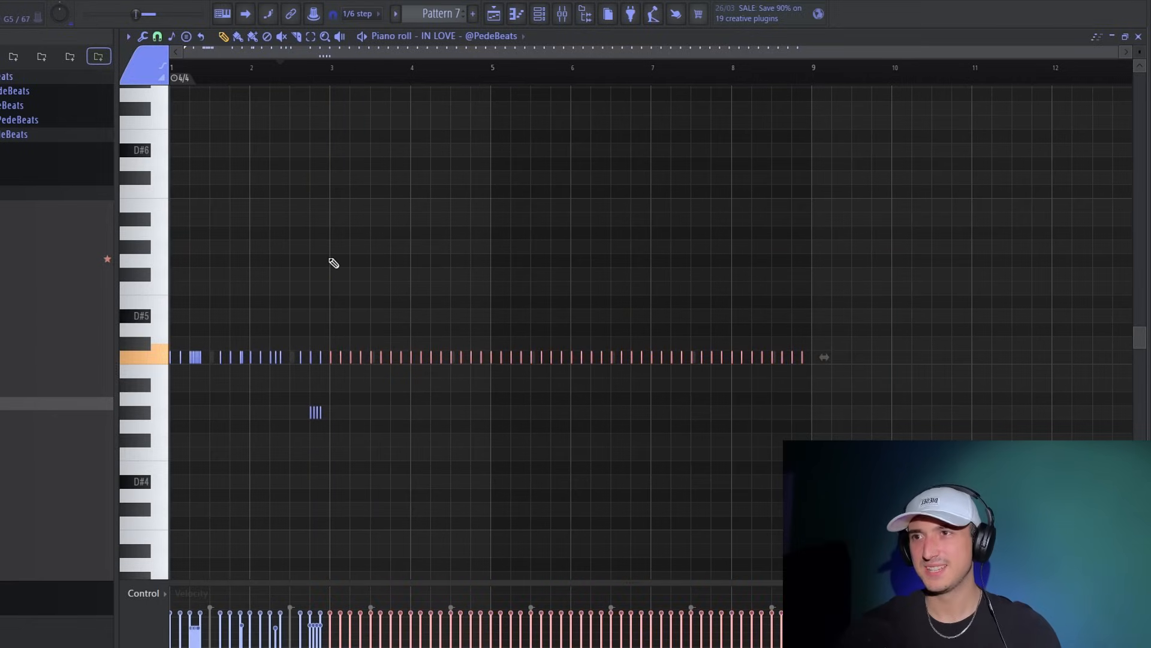
In the Spinz 808's piano roll, place three D#5 hits across bars 1 and 2 and duplicate them into bars 3 and 4
{"action": "left_click", "coordinate": [539, 17]}
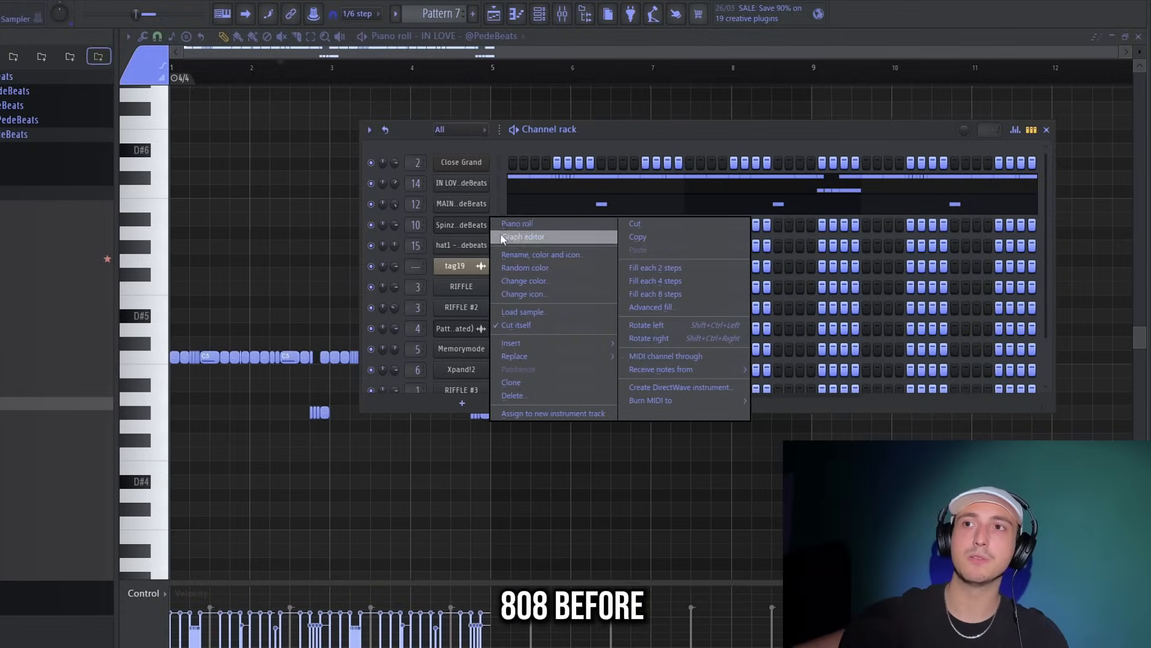
{"action": "left_click", "coordinate": [517, 223]}
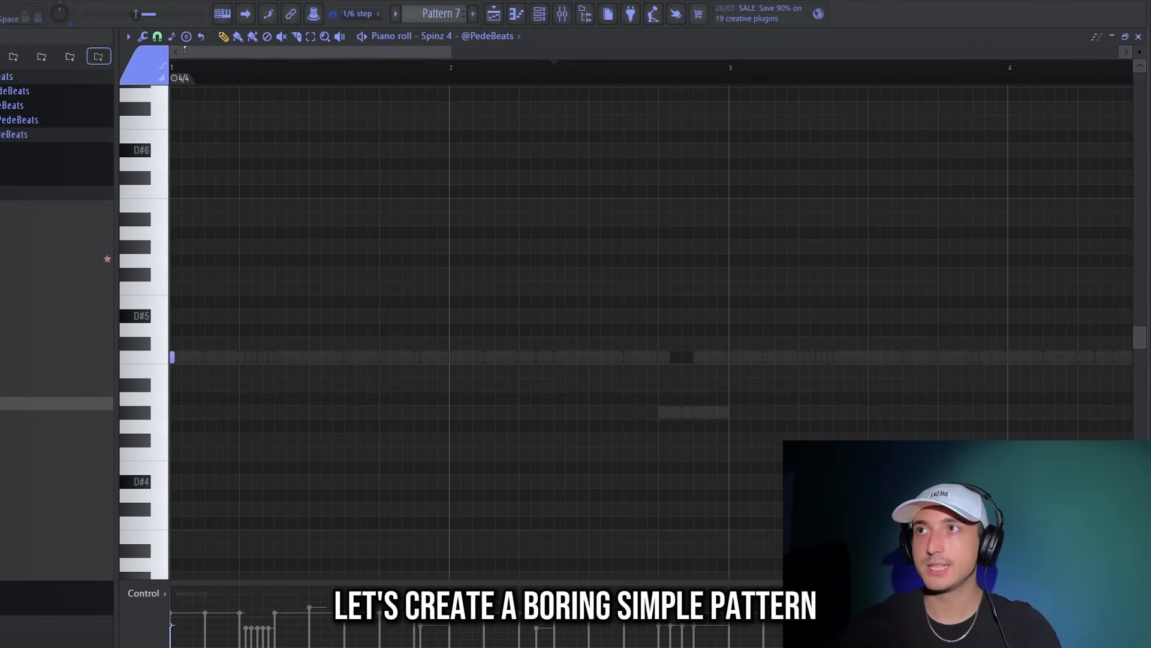
{"action": "left_click", "coordinate": [159, 37]}
{"action": "left_click", "coordinate": [174, 86]}
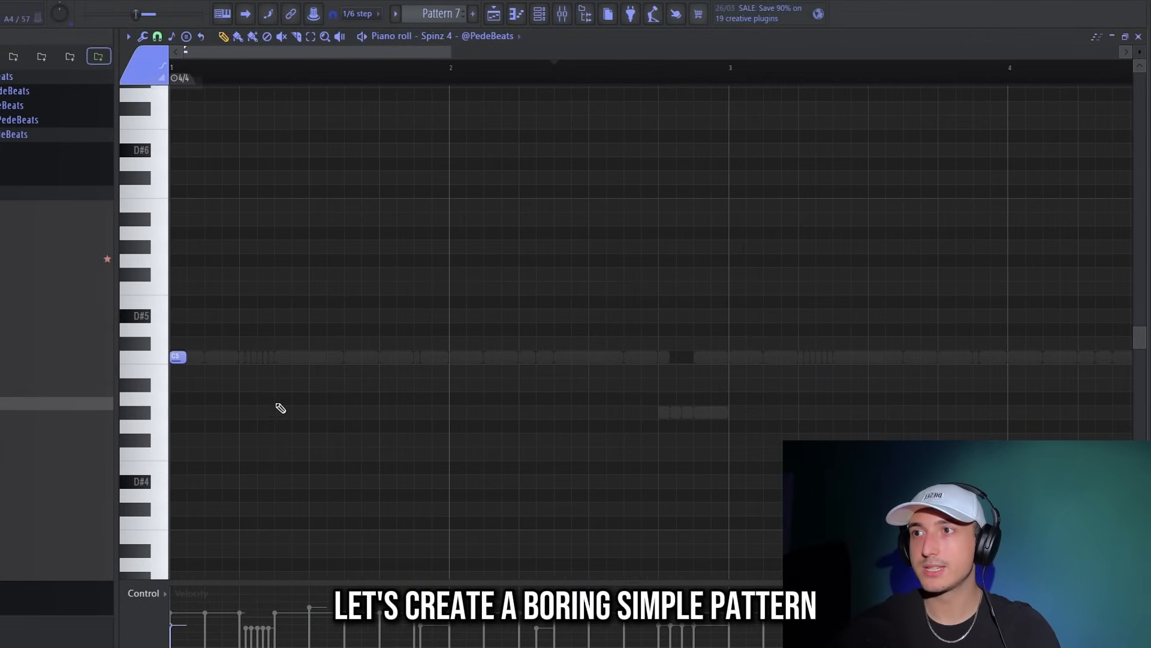
{"action": "scroll", "coordinate": [273, 399], "scroll_direction": "down", "scroll_amount": 3}
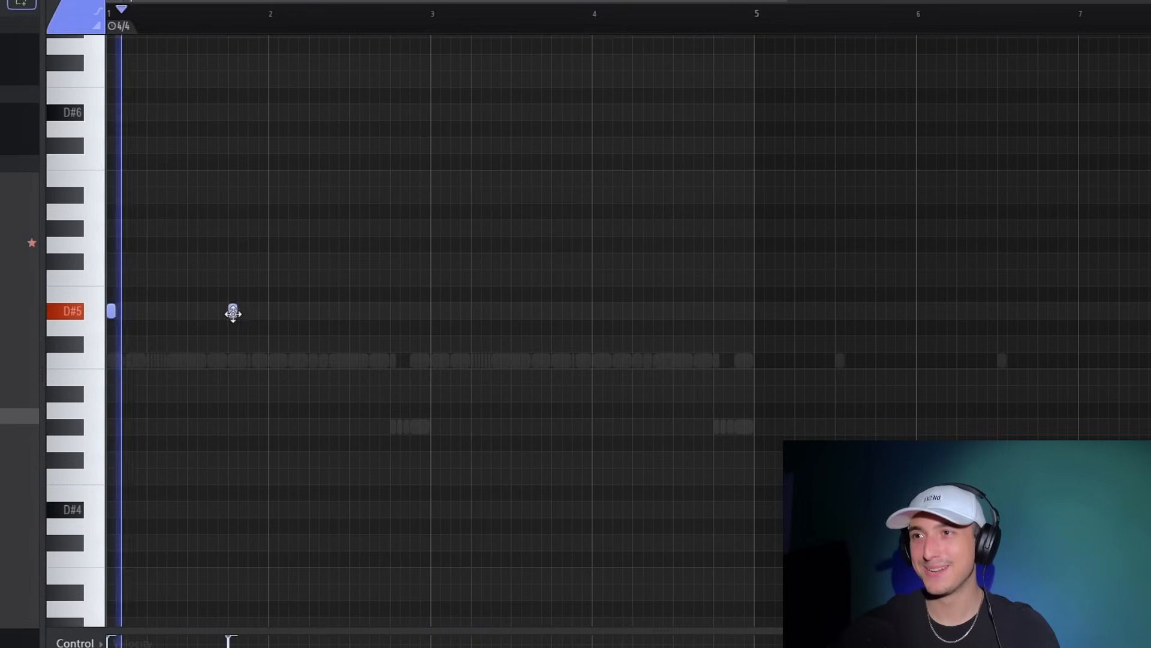
{"action": "left_click_drag", "start_coordinate": [233, 312], "coordinate": [251, 322]}
{"action": "left_click", "coordinate": [313, 310]}
{"action": "key", "text": "ctrl+a"}
{"action": "left_click_drag", "start_coordinate": [250, 314], "coordinate": [577, 340]}
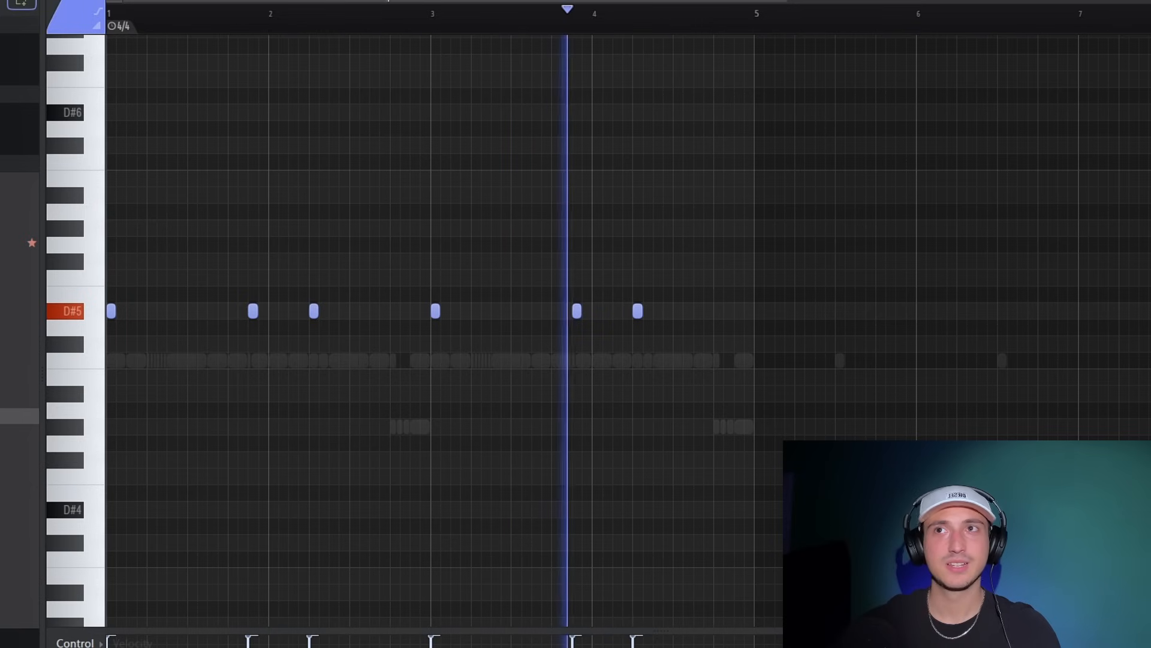
Compare the IN LOVE hi-hat rolls with the 808 hits in bars 1 and 2
{"action": "key", "text": "F6"}
{"action": "left_click", "coordinate": [530, 152]}
{"action": "scroll", "coordinate": [378, 450], "scroll_direction": "up", "scroll_amount": 3}
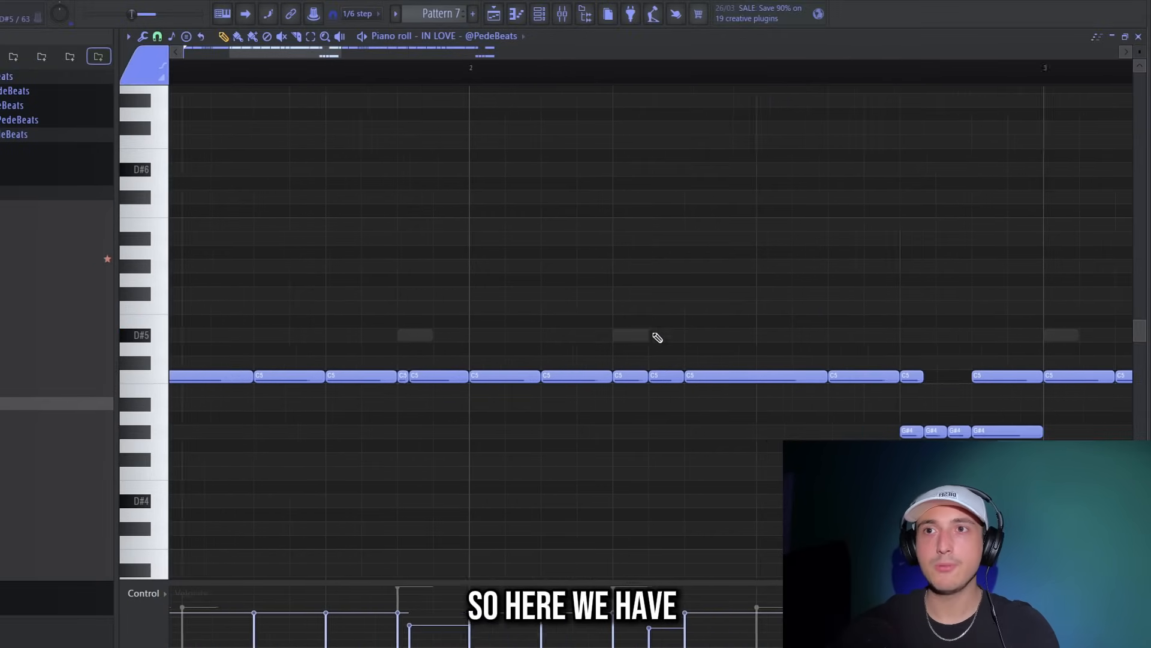
{"action": "left_click_drag", "start_coordinate": [596, 305], "coordinate": [648, 403]}
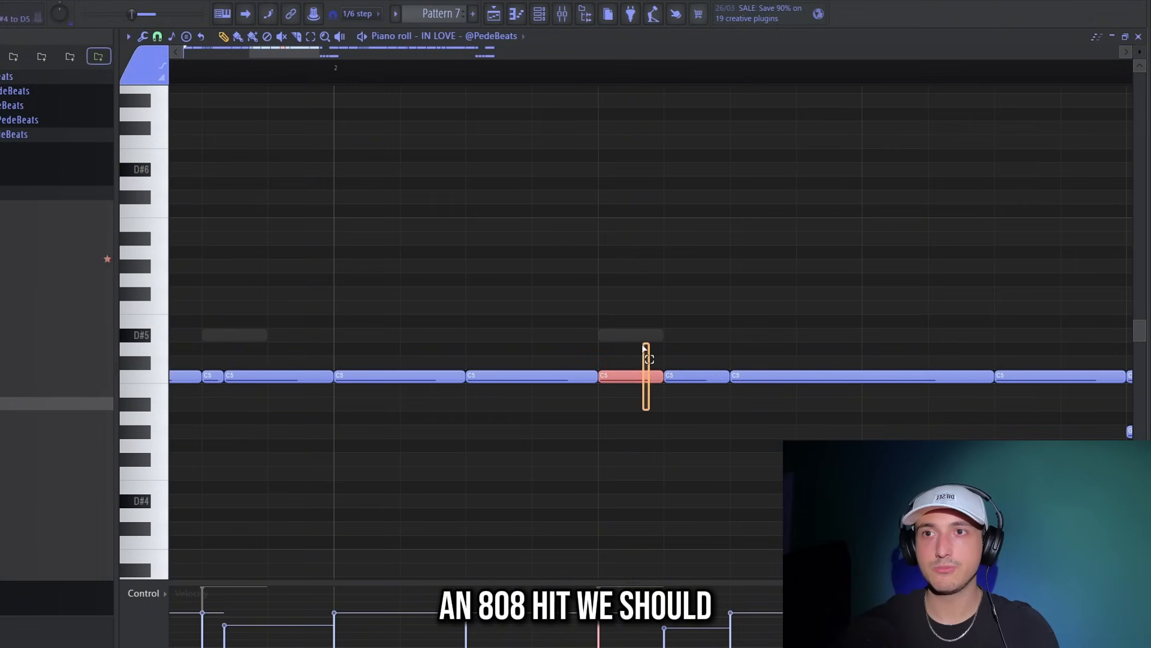
{"action": "scroll", "coordinate": [683, 398], "scroll_direction": "up", "scroll_amount": 3}
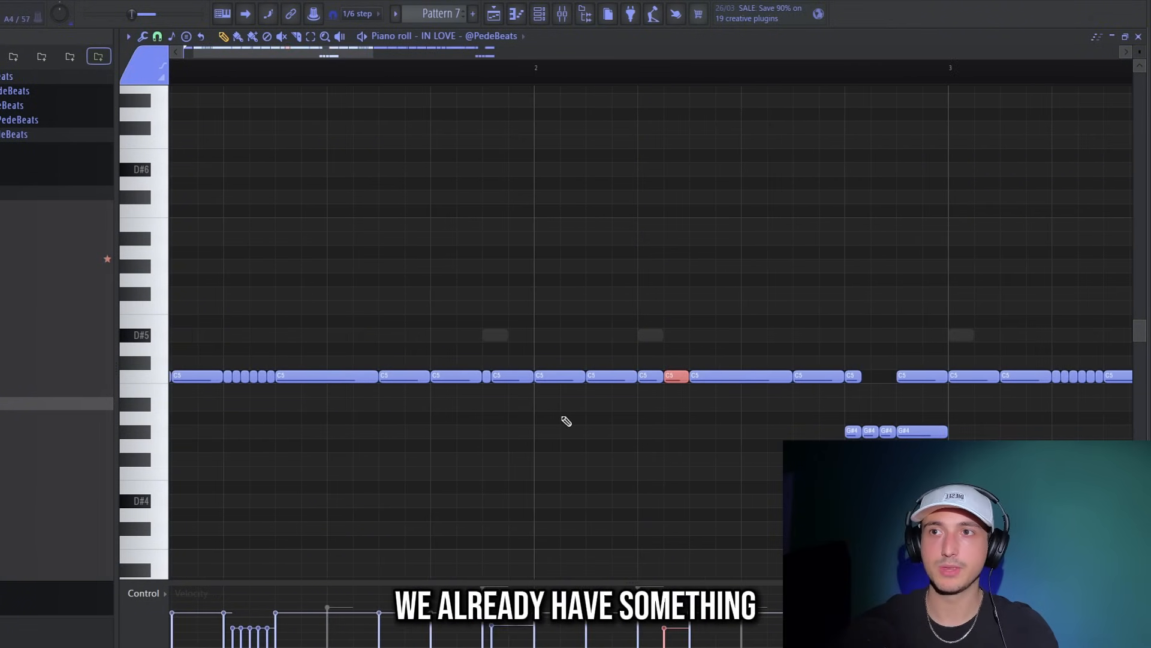
{"action": "scroll", "coordinate": [534, 489], "scroll_direction": "down", "scroll_amount": 3}
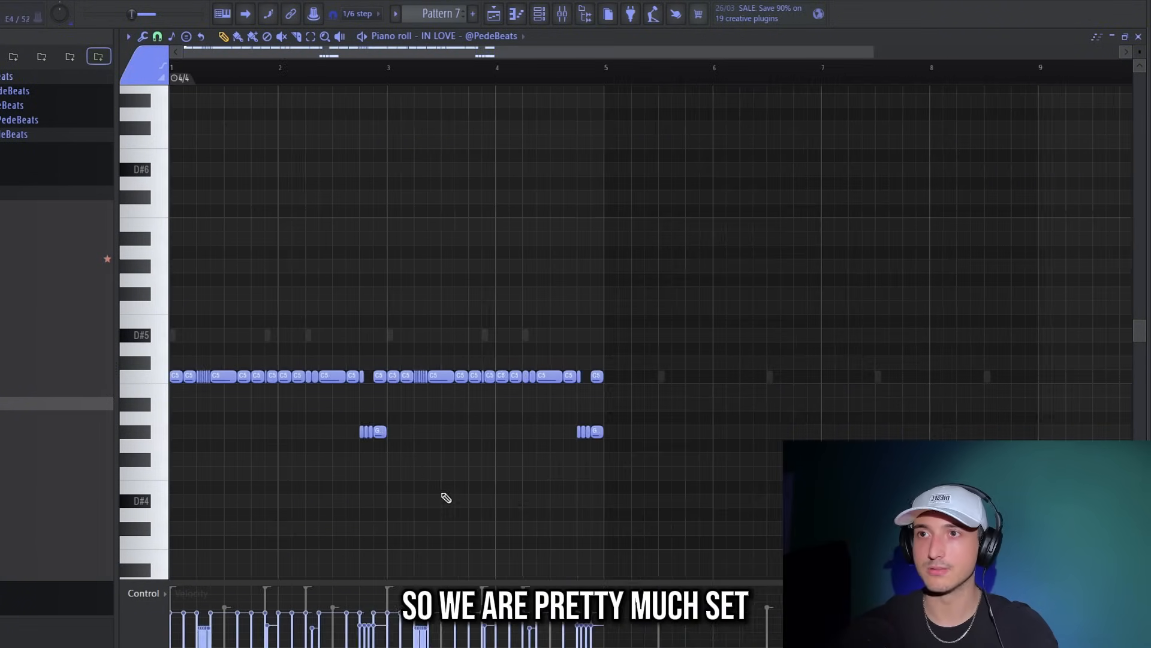
Thin out the G#4 hi-hat run in bar 4 by deleting its second and third notes
{"action": "scroll", "coordinate": [403, 476], "scroll_direction": "up", "scroll_amount": 4}
{"action": "scroll", "coordinate": [393, 476], "scroll_direction": "down", "scroll_amount": 3}
{"action": "scroll", "coordinate": [516, 481], "scroll_direction": "up", "scroll_amount": 3}
{"action": "right_click", "coordinate": [519, 450]}
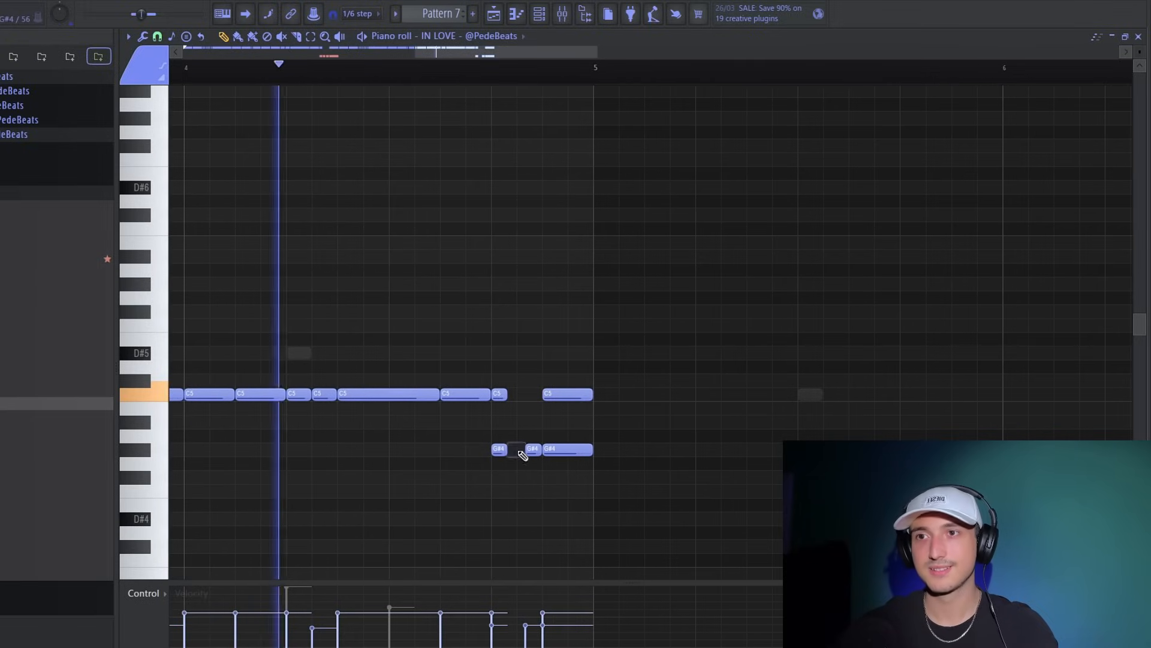
{"action": "scroll", "coordinate": [687, 504], "scroll_direction": "down", "scroll_amount": 3}
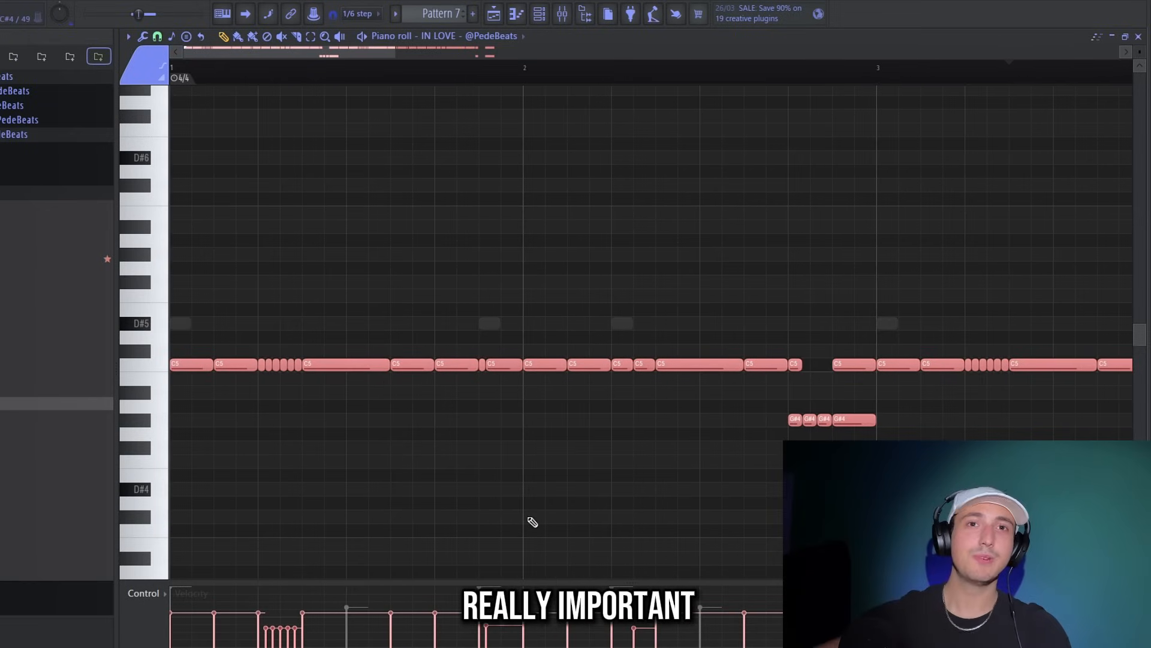
Lower the velocities of several bar 1 hi-hats and replace bars 3 and 4 with a duplicate of bars 1 and 2
{"action": "left_click_drag", "start_coordinate": [443, 638], "coordinate": [177, 640]}
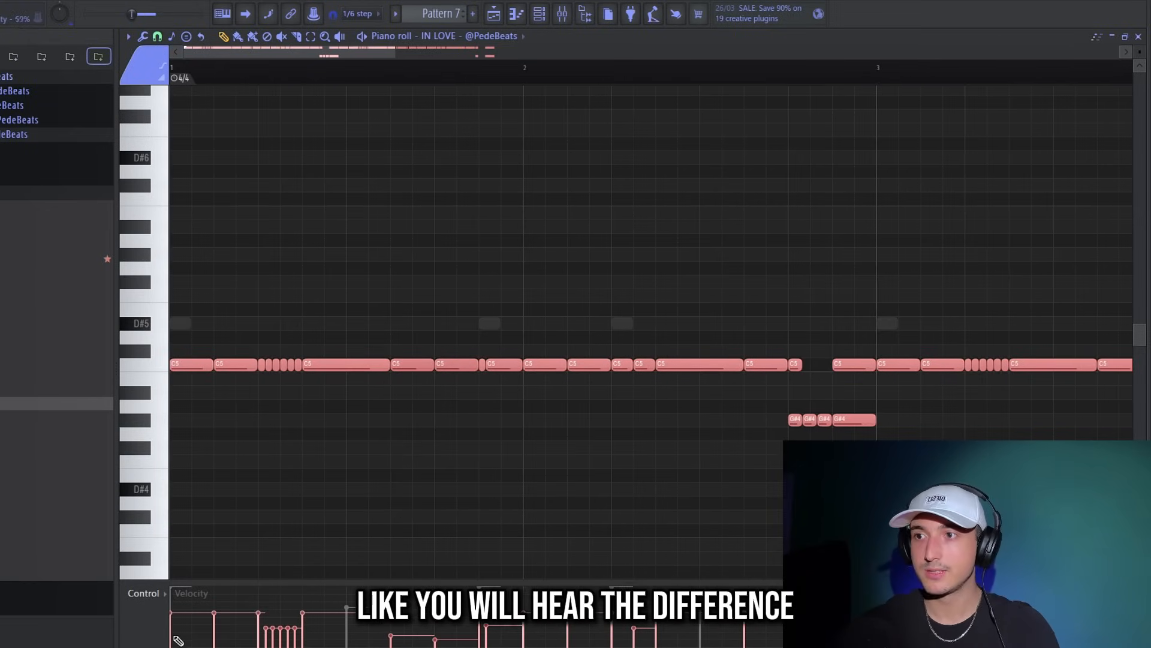
{"action": "key", "text": "space"}
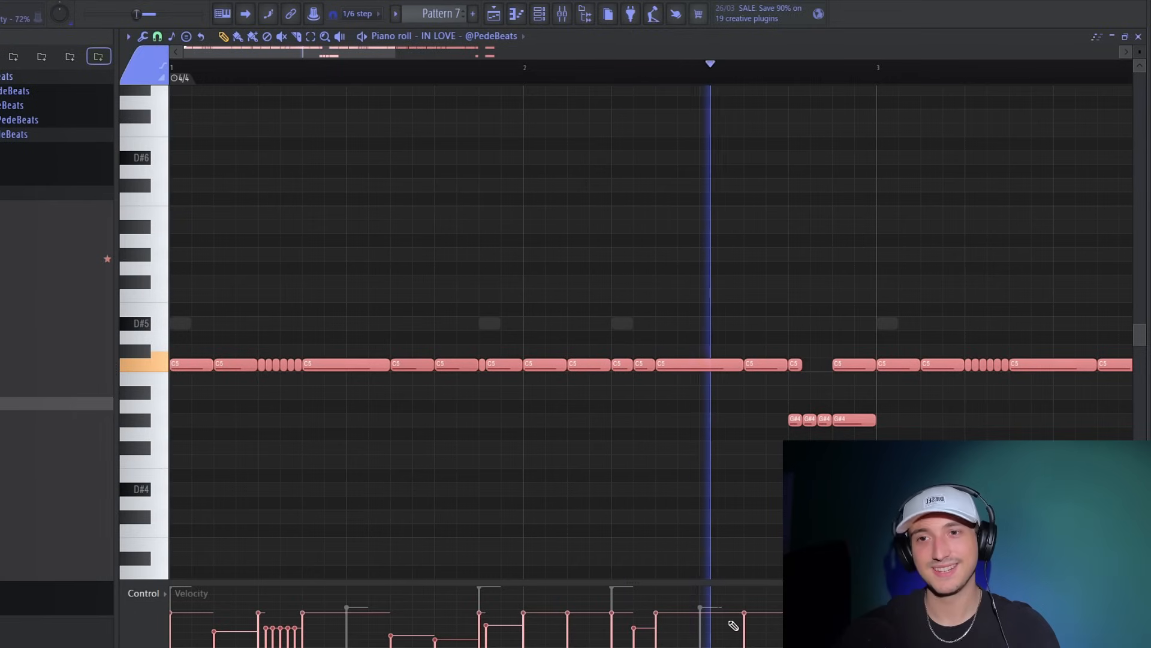
{"action": "scroll", "coordinate": [879, 480], "scroll_direction": "down", "scroll_amount": 4}
{"action": "left_click_drag", "start_coordinate": [879, 481], "coordinate": [423, 310]}
Delete the two middle G#4 hi-hats at the end of bar 4 and duplicate bars 1 to 4 into bars 5 to 8
{"action": "scroll", "coordinate": [609, 428], "scroll_direction": "up", "scroll_amount": 5}
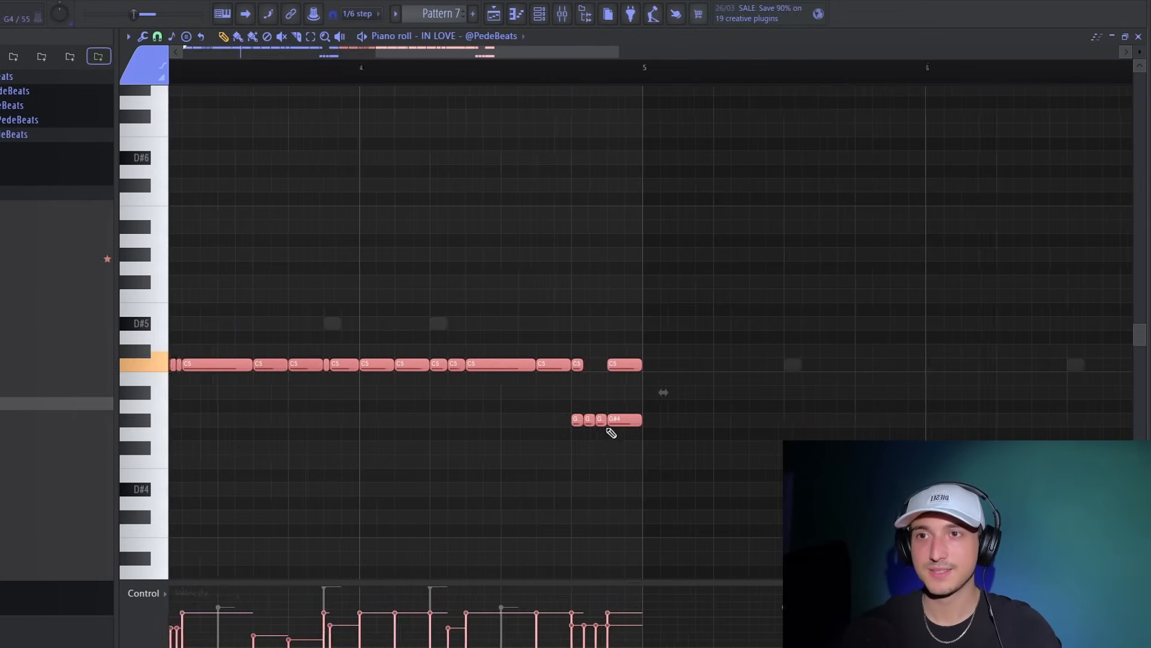
{"action": "scroll", "coordinate": [598, 425], "scroll_direction": "down", "scroll_amount": 5}
{"action": "left_click_drag", "start_coordinate": [882, 494], "coordinate": [173, 98]}
{"action": "key", "text": "ctrl+b"}
{"action": "scroll", "coordinate": [812, 432], "scroll_direction": "down", "scroll_amount": 2}
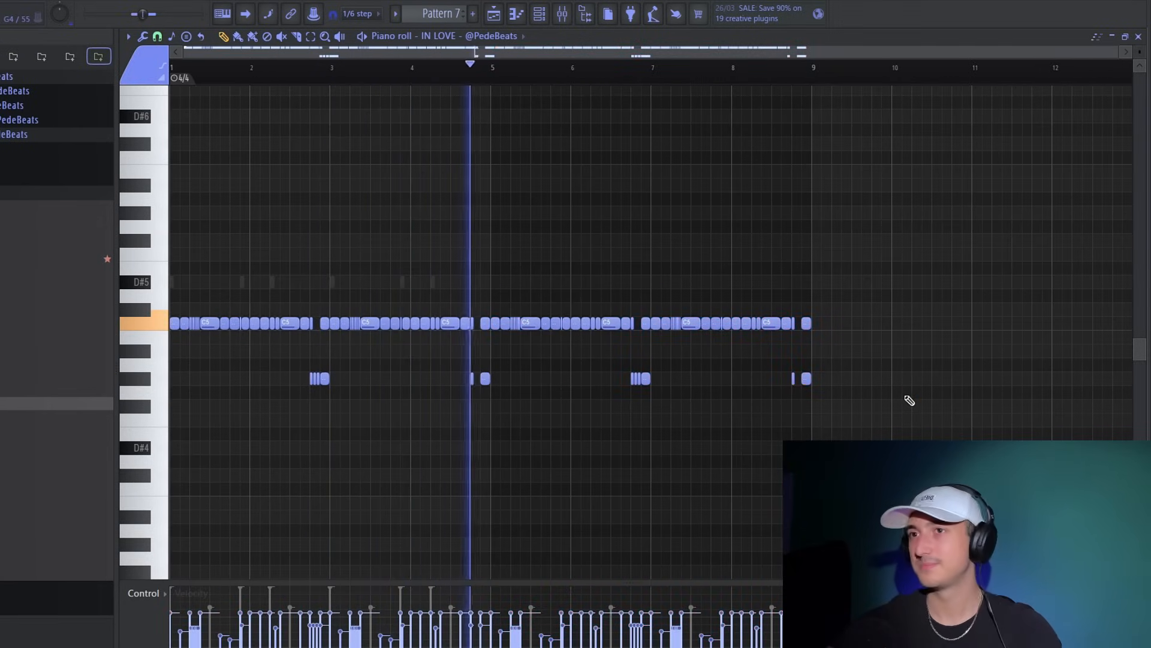
Replace the last hi-hats of bar 8, including the G#4 notes, with a run of six evenly spaced C5 hits
{"action": "scroll", "coordinate": [839, 400], "scroll_direction": "up", "scroll_amount": 5}
{"action": "scroll", "coordinate": [827, 386], "scroll_direction": "down", "scroll_amount": 5}
{"action": "scroll", "coordinate": [815, 393], "scroll_direction": "up", "scroll_amount": 5}
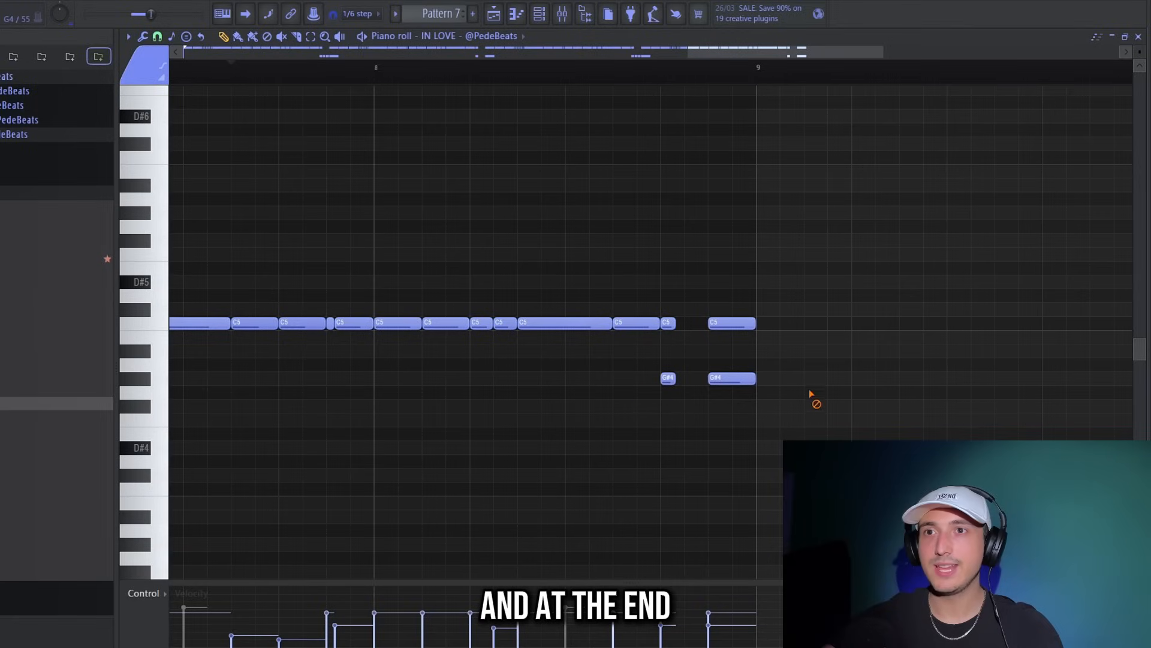
{"action": "scroll", "coordinate": [785, 359], "scroll_direction": "down", "scroll_amount": 2}
{"action": "right_click", "coordinate": [740, 324]}
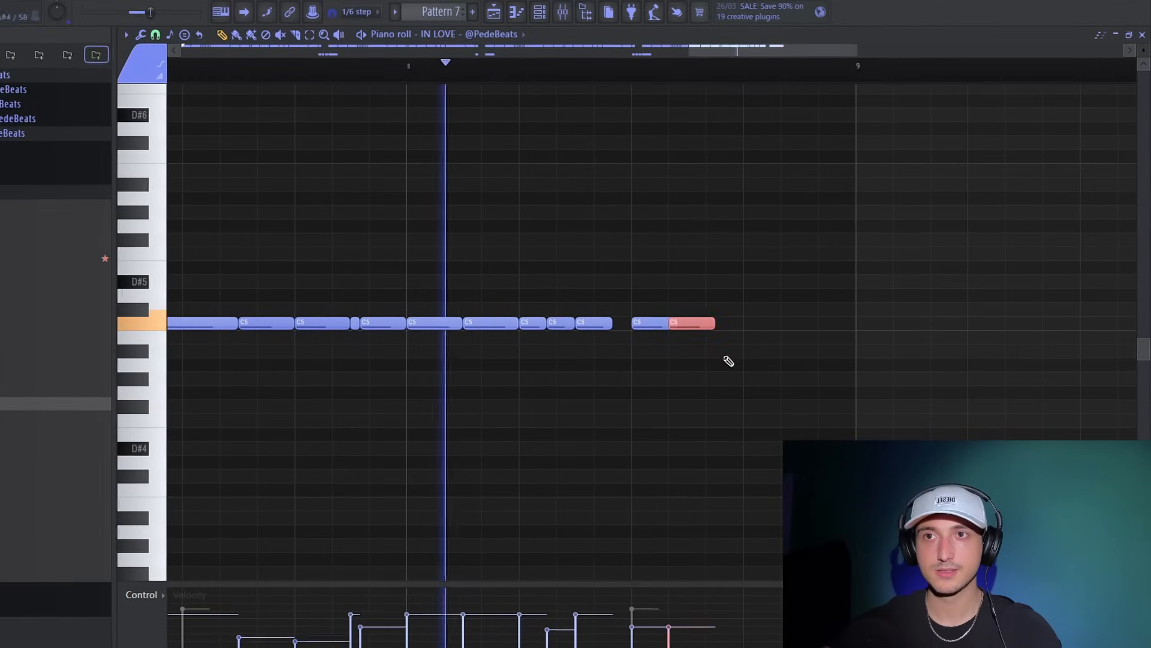
{"action": "key", "text": "ctrl+b"}
{"action": "key", "text": "ctrl+b"}
Add three spaced C4 hi-hats under the run at the end of bar 8 and vary their panning
{"action": "left_click", "coordinate": [891, 397]}
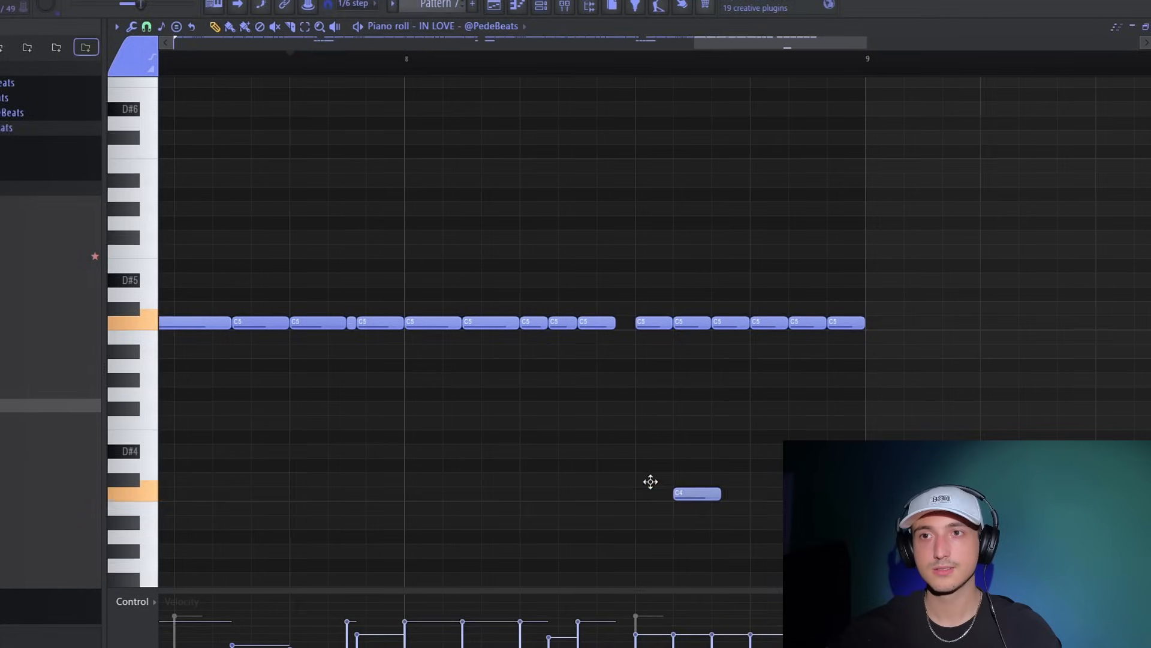
{"action": "left_click", "coordinate": [723, 495]}
{"action": "left_click", "coordinate": [800, 495]}
{"action": "left_click_drag", "start_coordinate": [576, 444], "coordinate": [864, 558]}
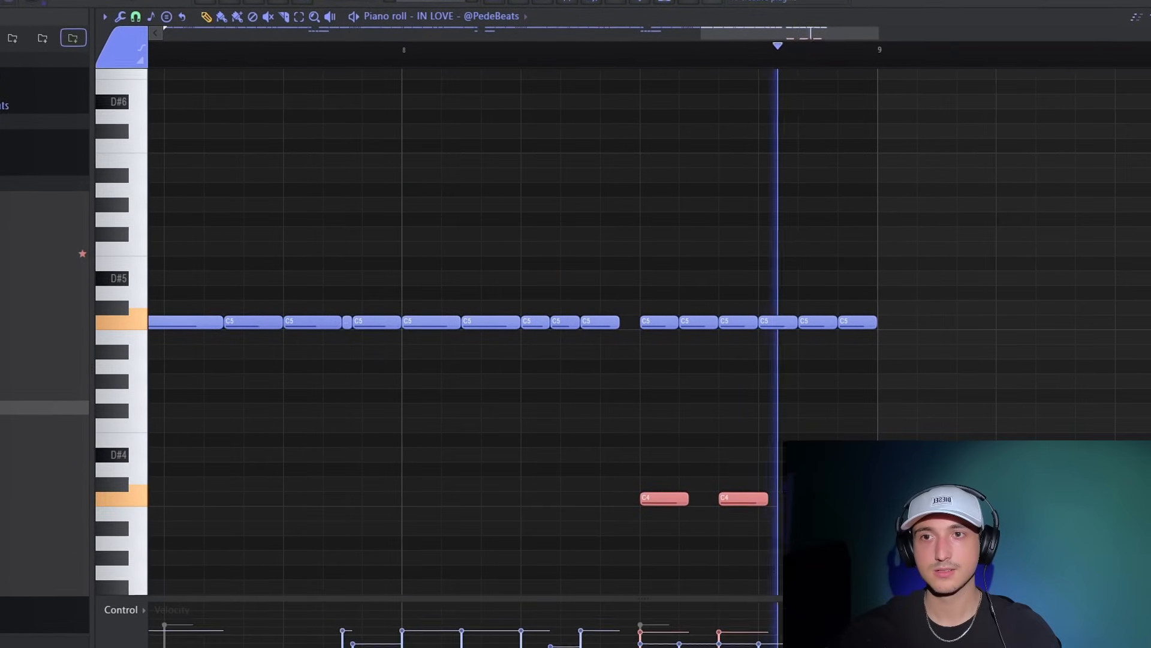
{"action": "left_click", "coordinate": [126, 611]}
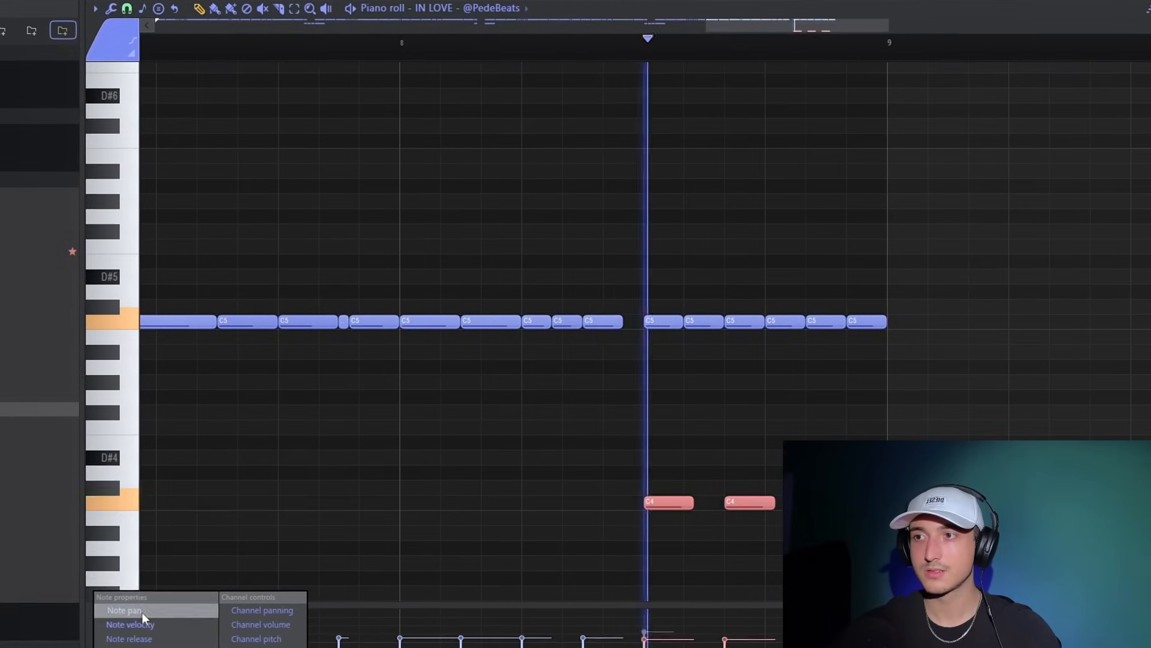
{"action": "left_click", "coordinate": [143, 611]}
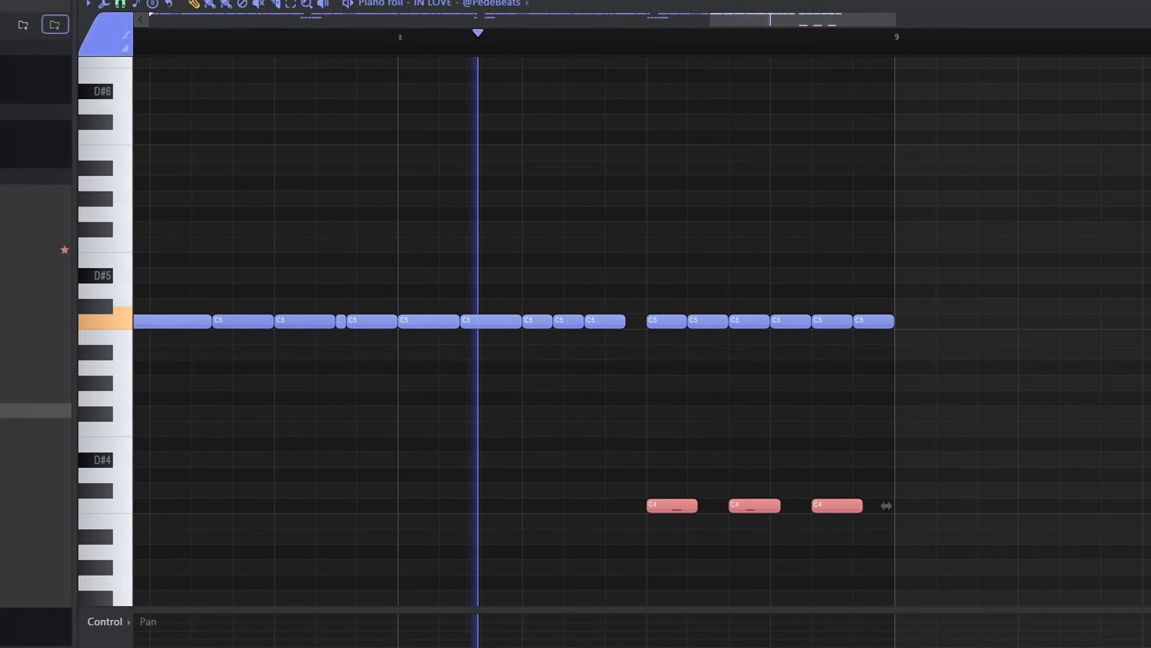
{"action": "scroll", "coordinate": [1004, 541], "scroll_direction": "down", "scroll_amount": 3}
{"action": "left_click", "coordinate": [1000, 539]}
Return to note velocity and randomize the pan, velocity and pitch levels of all the IN LOVE hi-hat notes
{"action": "left_click", "coordinate": [103, 623]}
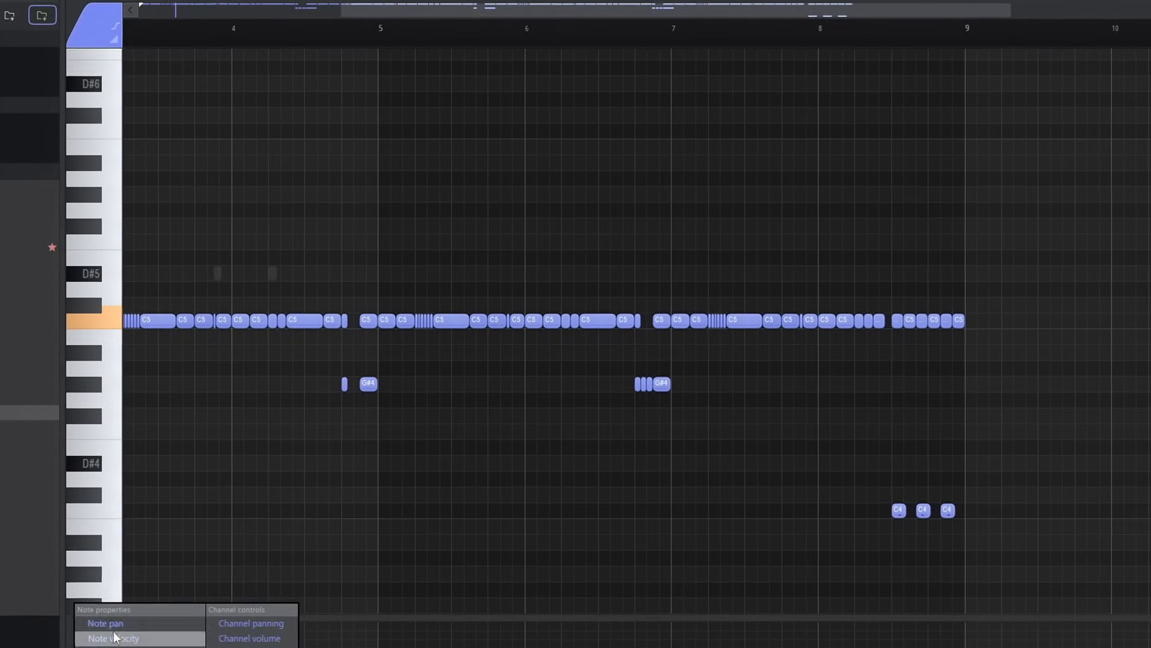
{"action": "left_click", "coordinate": [116, 638]}
{"action": "key", "text": "ctrl+a"}
{"action": "key", "text": "alt+r"}
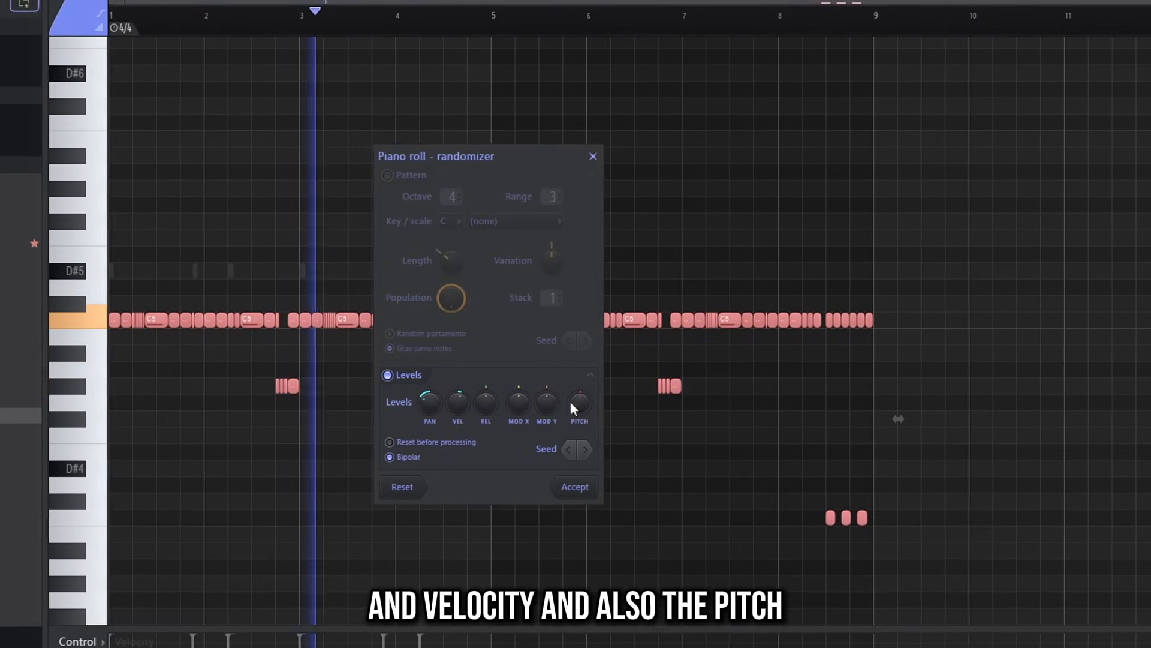
{"action": "left_click", "coordinate": [577, 487]}
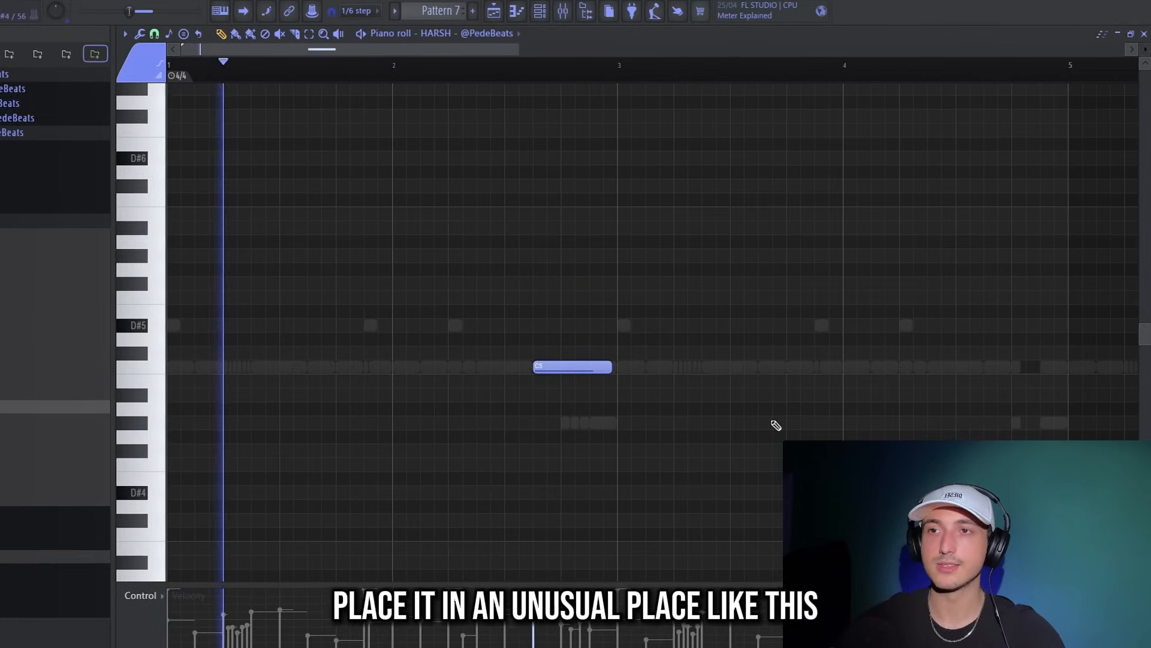
Lower the bar 2 HARSH hit's velocity, add a C5 hit early in bar 4, and duplicate bars 1 to 4 into bars 5 to 8
{"action": "key", "text": "ctrl+a"}
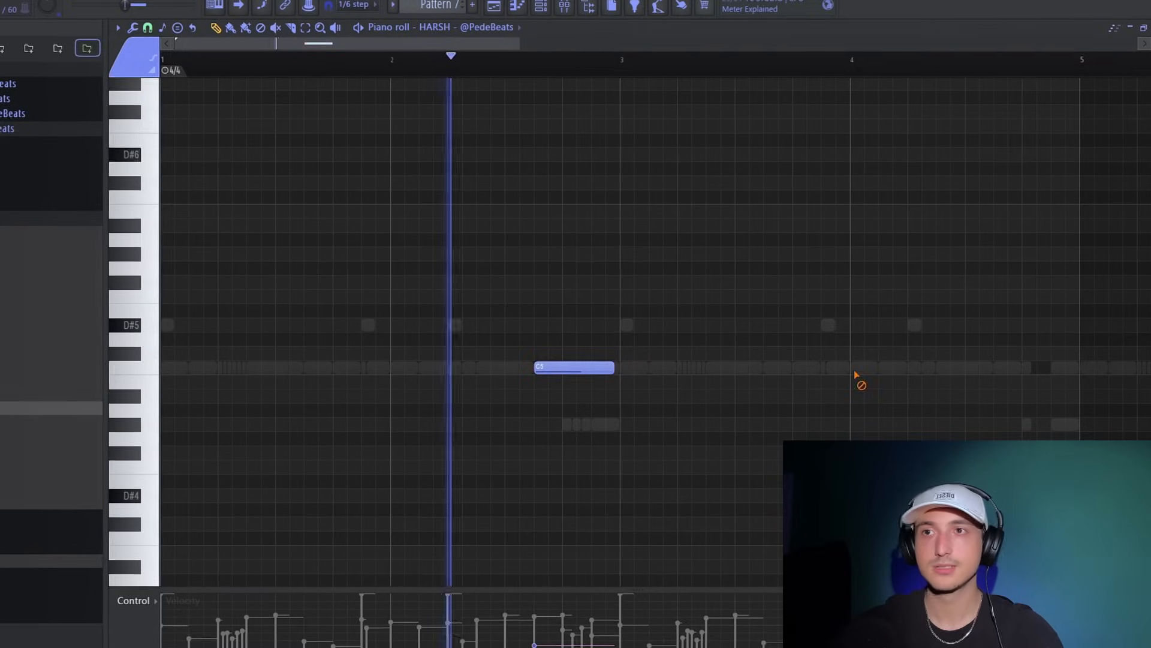
{"action": "left_click_drag", "start_coordinate": [899, 388], "coordinate": [991, 358]}
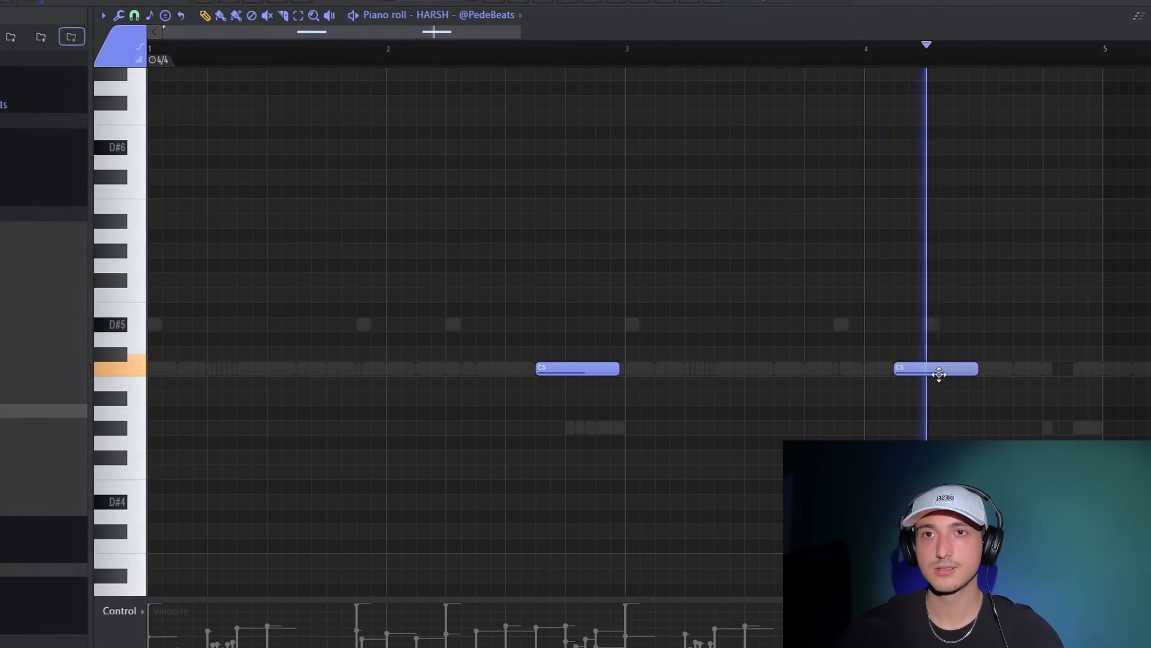
{"action": "scroll", "coordinate": [939, 375], "scroll_direction": "down", "scroll_amount": 2}
{"action": "left_click_drag", "start_coordinate": [795, 49], "coordinate": [150, 54]}
{"action": "key", "text": "ctrl+b"}
Add C5 HARSH hits at the start of bars 1 and 5
{"action": "scroll", "coordinate": [861, 252], "scroll_direction": "down", "scroll_amount": 2}
{"action": "left_click", "coordinate": [703, 57], "text": "ctrl"}
{"action": "scroll", "coordinate": [797, 210], "scroll_direction": "down", "scroll_amount": 1}
{"action": "left_click_drag", "start_coordinate": [931, 418], "coordinate": [263, 282]}
{"action": "left_click", "coordinate": [748, 448]}
{"action": "left_click", "coordinate": [747, 401]}
{"action": "right_click", "coordinate": [747, 401]}
{"action": "left_click", "coordinate": [145, 370]}
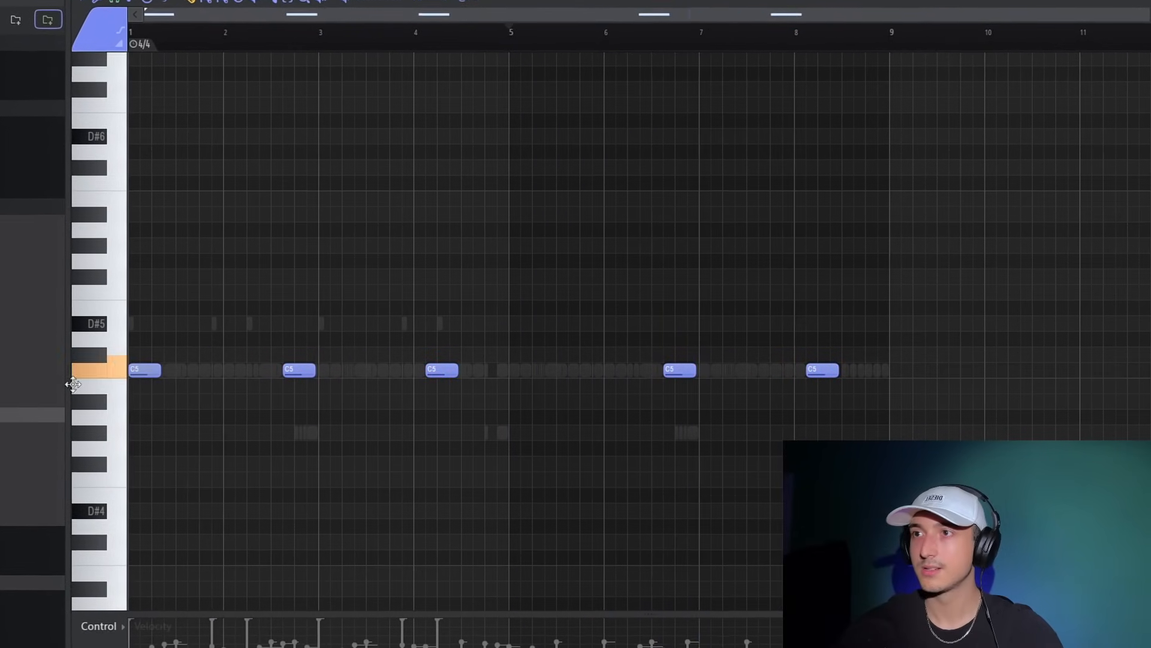
{"action": "left_click", "coordinate": [517, 371]}
Play the pattern and try transposing all the HARSH notes up from C5 to D#5
{"action": "key", "text": "space"}
{"action": "key", "text": "ctrl+a"}
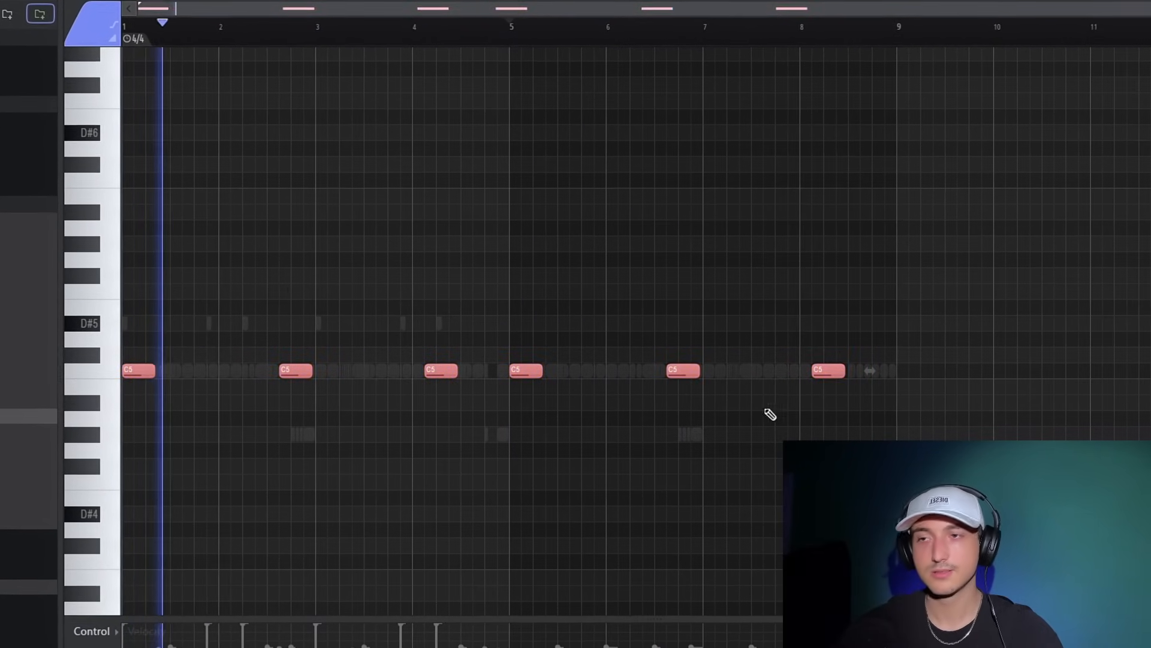
{"action": "key", "text": "Up"}
{"action": "key", "text": "Up"}
{"action": "key", "text": "Up"}
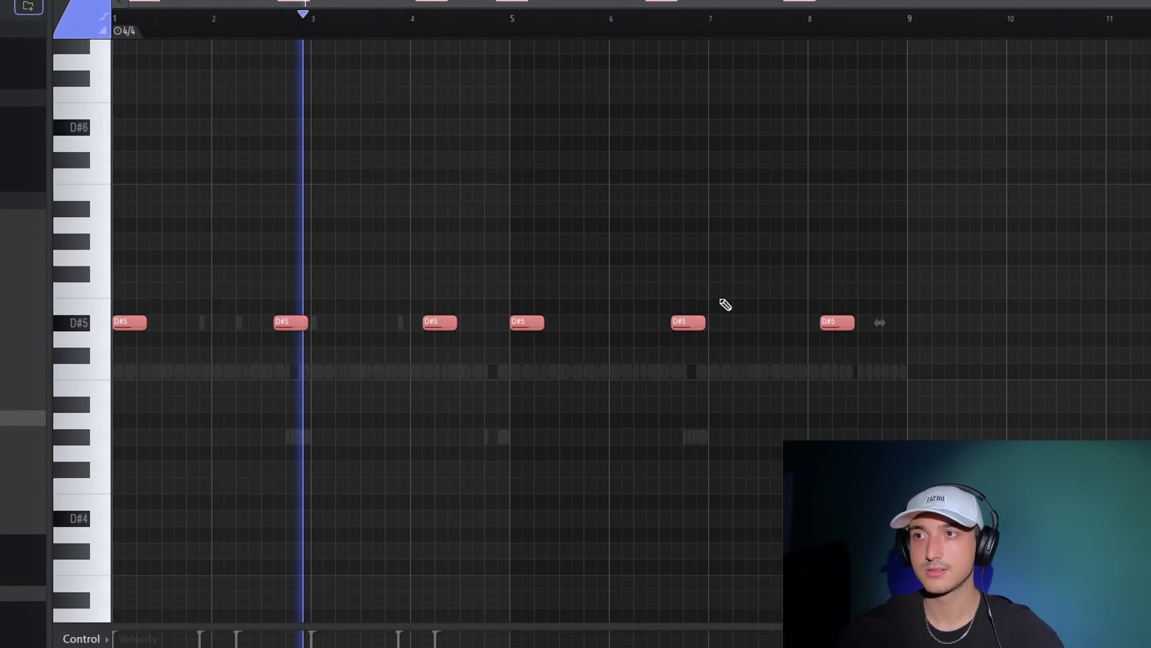
{"action": "key", "text": "Up"}
{"action": "key", "text": "Up"}
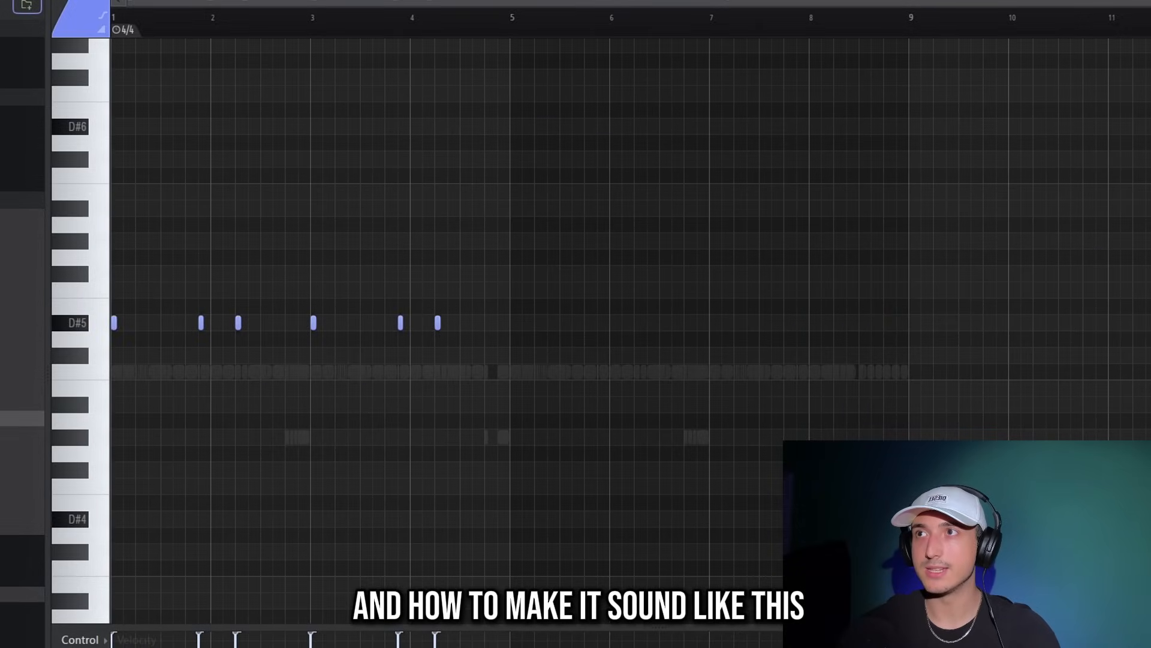
Listen to the SPINZ 808 pattern and examine the effects on the 808 mixer track
{"action": "key", "text": "space"}
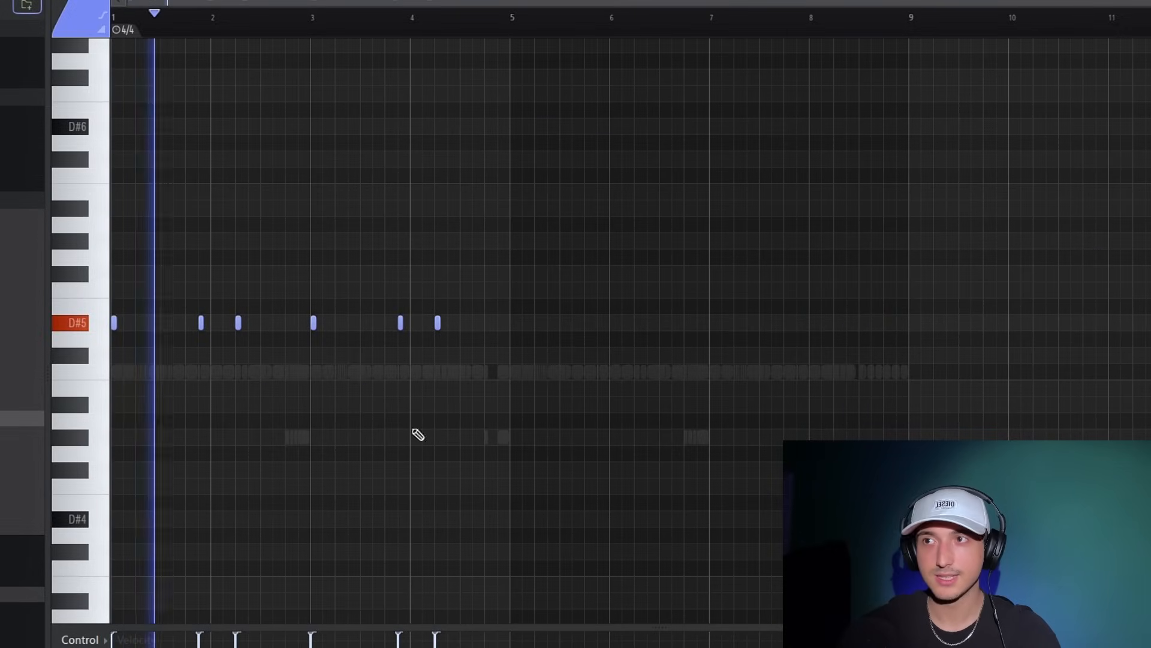
{"action": "key", "text": "F9"}
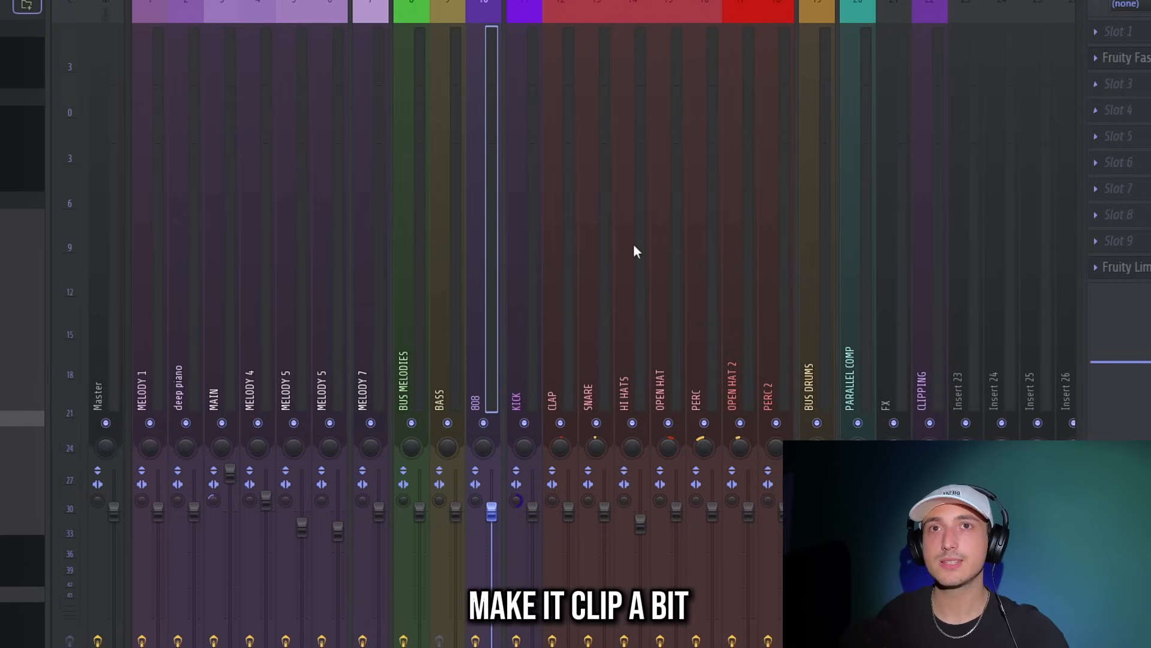
{"action": "key", "text": "space"}
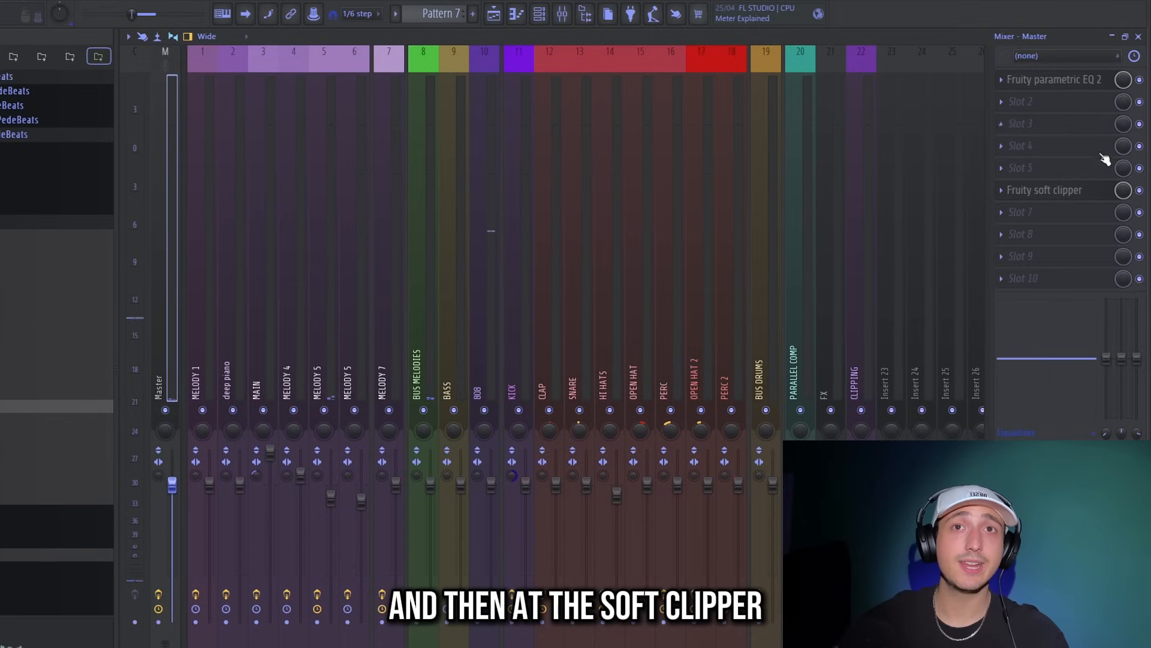
Examine the Fruity soft clipper settings on the Master track and play the pattern through it
{"action": "left_click", "coordinate": [1090, 191]}
{"action": "left_click", "coordinate": [1054, 79]}
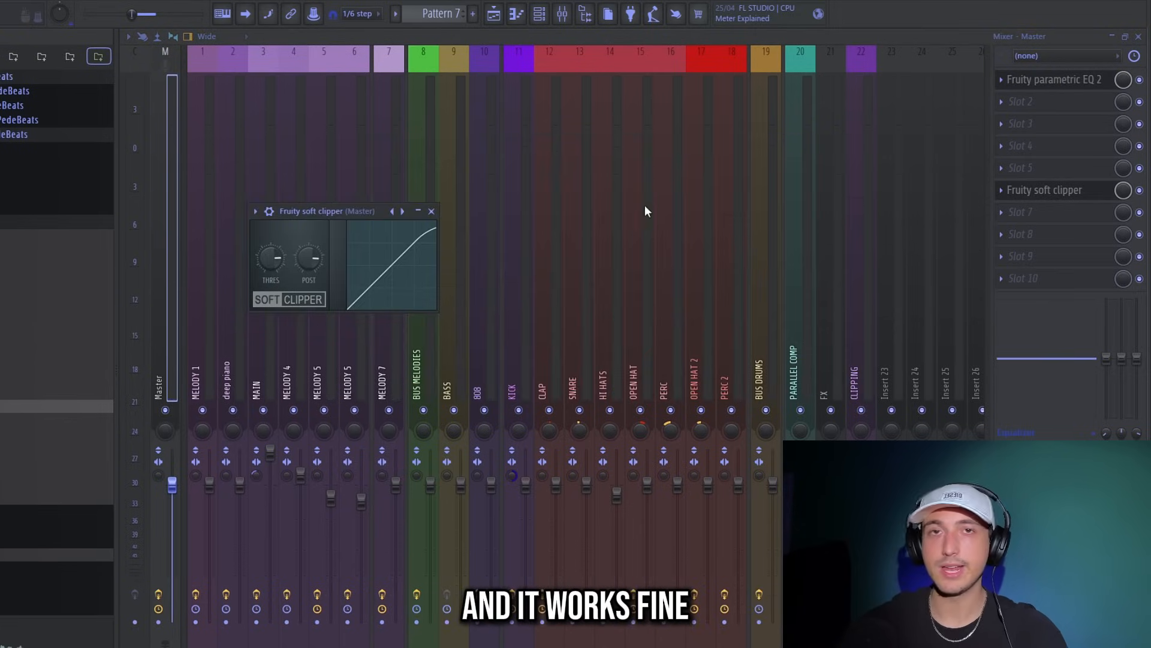
{"action": "key", "text": "space"}
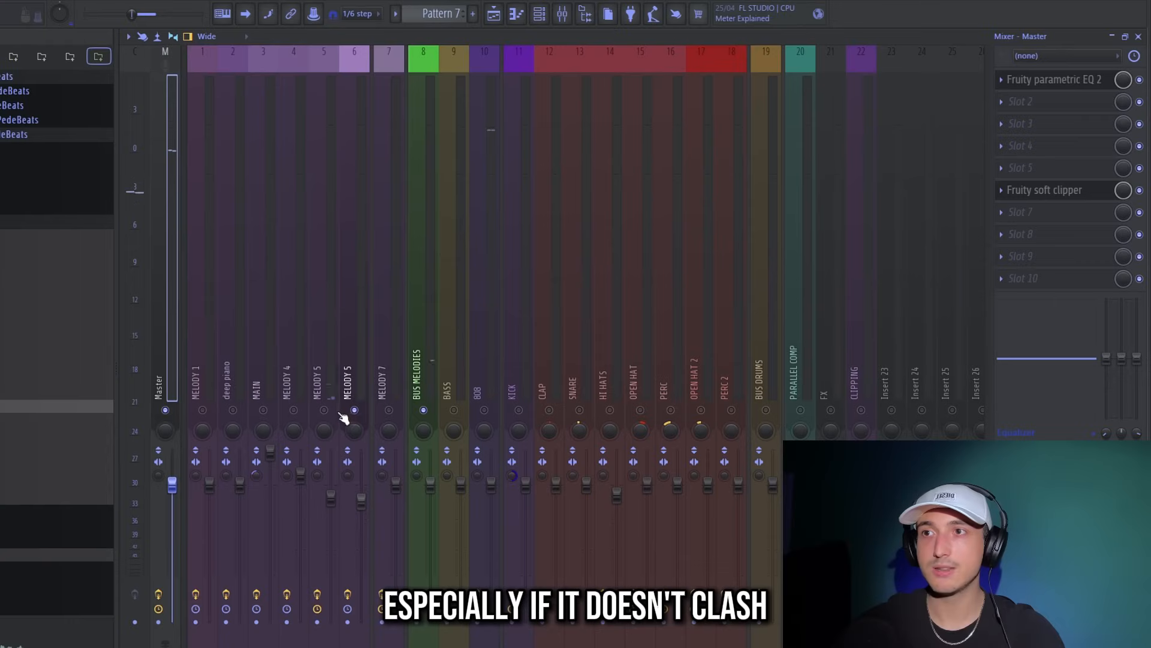
Listen to the 808 with only the melody tracks and unmute the CLIPPING track to examine its effects
{"action": "left_click", "coordinate": [338, 415]}
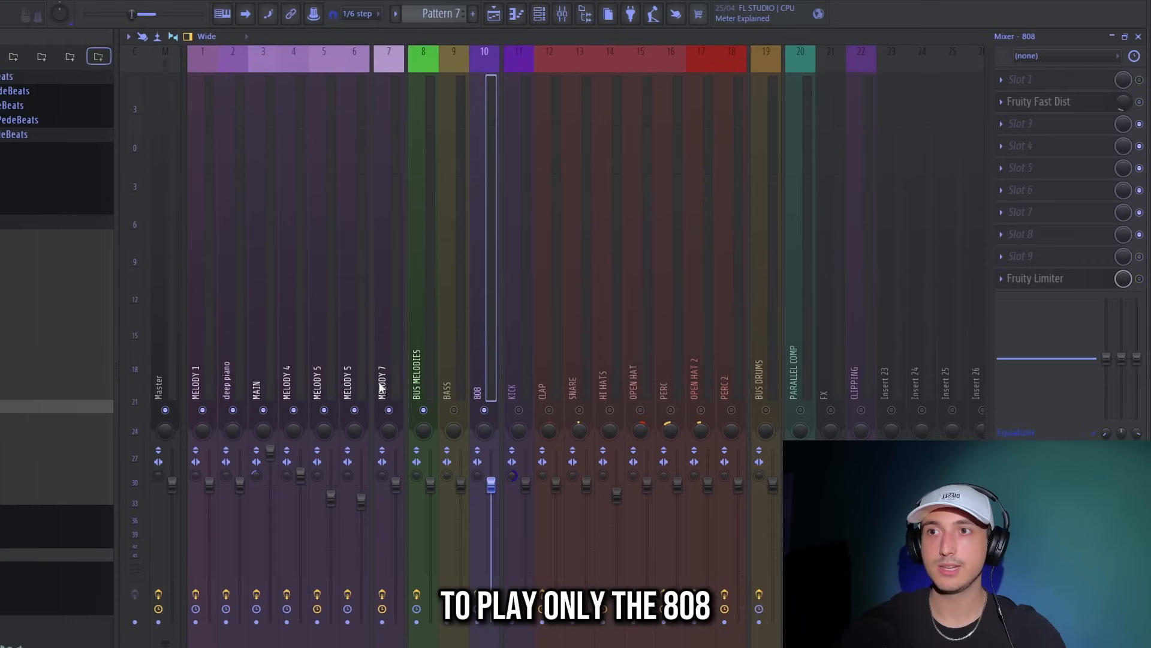
{"action": "left_click", "coordinate": [364, 372]}
{"action": "key", "text": "space"}
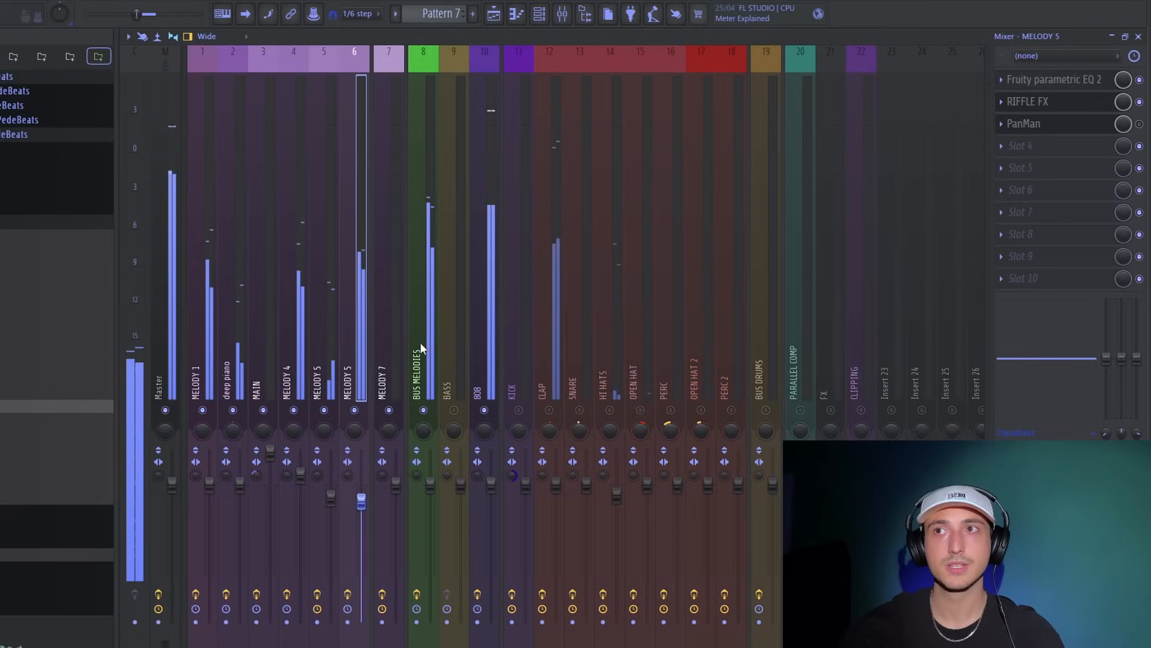
{"action": "left_click", "coordinate": [171, 249]}
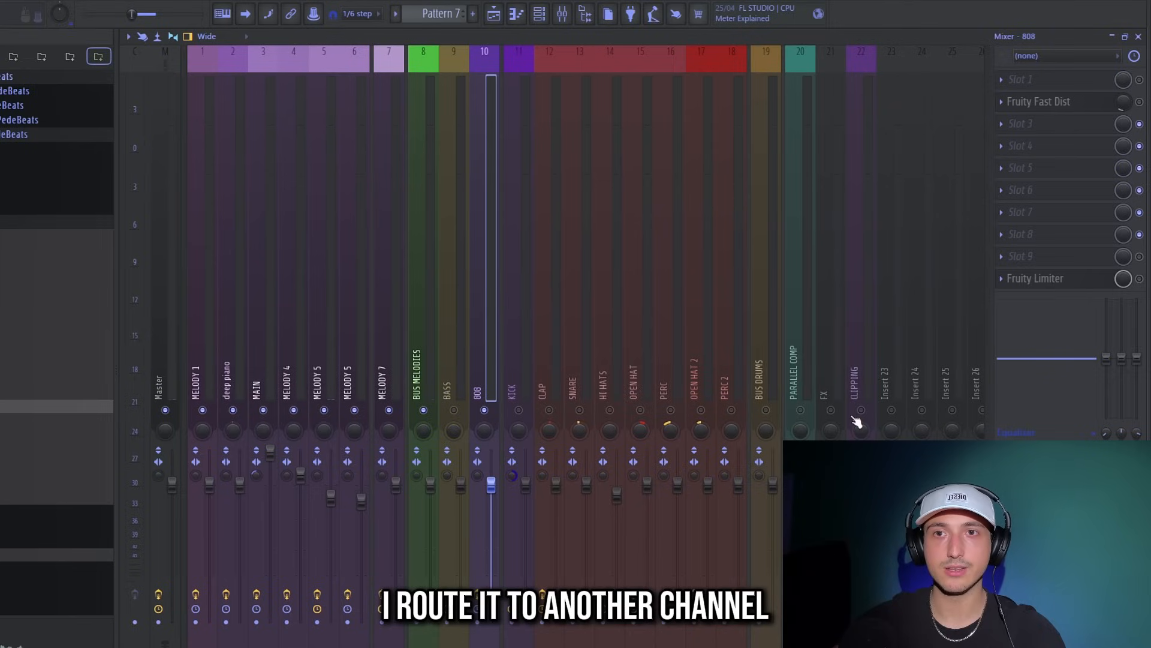
{"action": "left_click", "coordinate": [856, 421]}
{"action": "left_click", "coordinate": [1077, 105]}
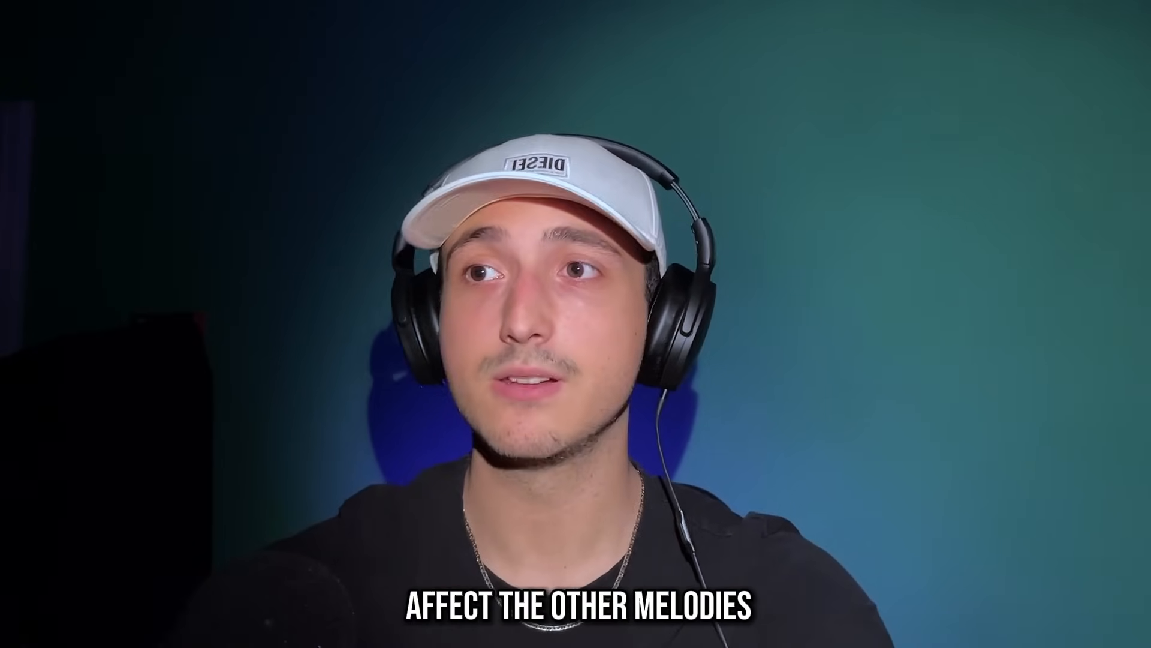
Load Bus PEAK in place of the Master track's soft clipper, enable its clipper, and play the beat through it
{"action": "left_click", "coordinate": [478, 353]}
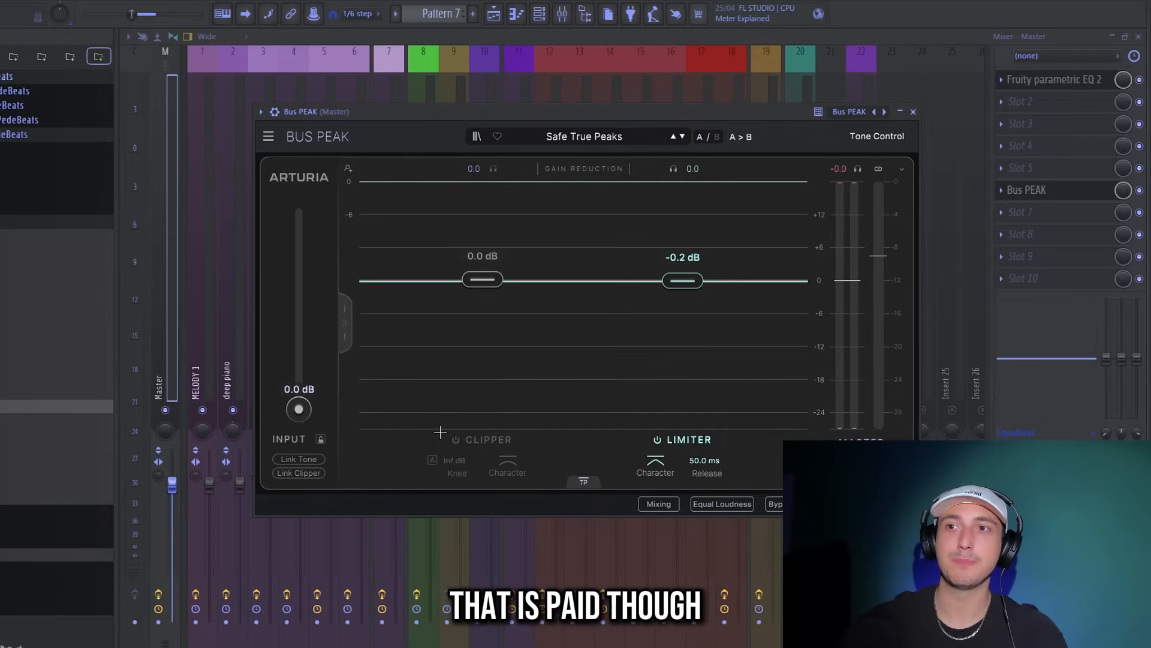
{"action": "left_click", "coordinate": [456, 441]}
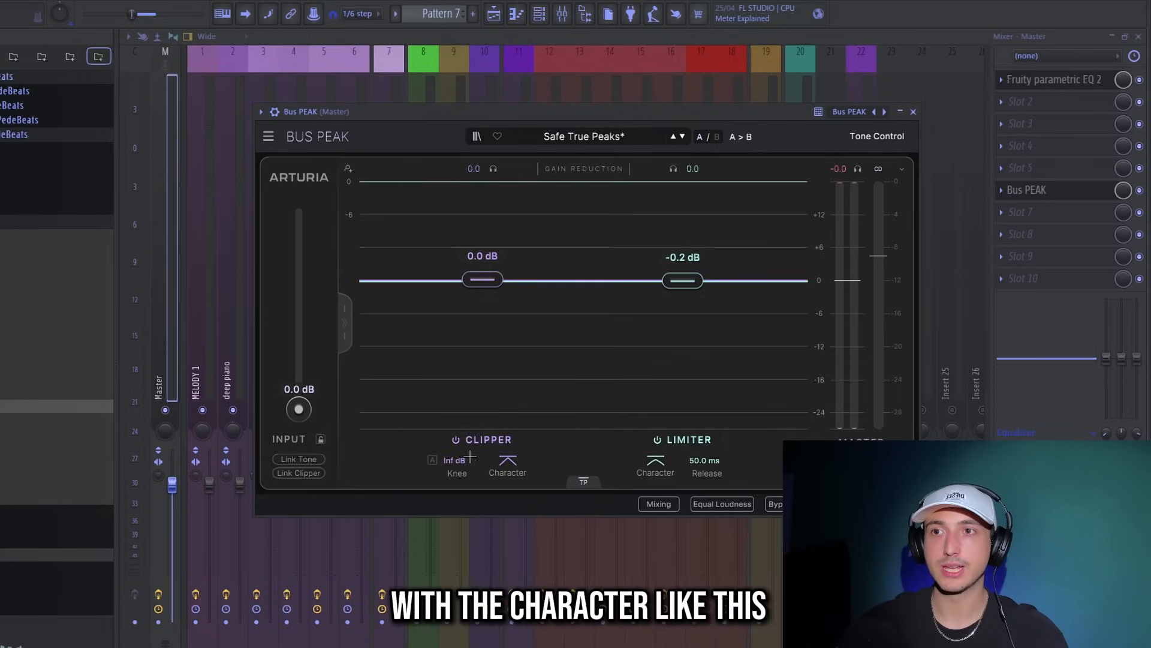
{"action": "key", "text": "space"}
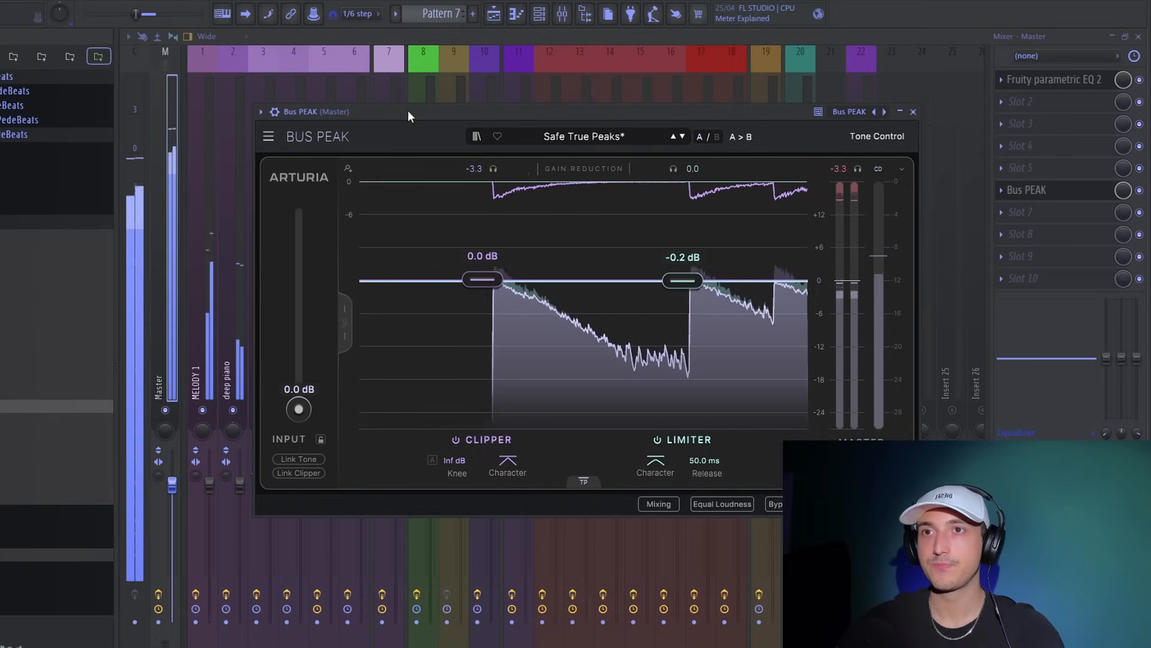
{"action": "left_click", "coordinate": [1023, 190]}
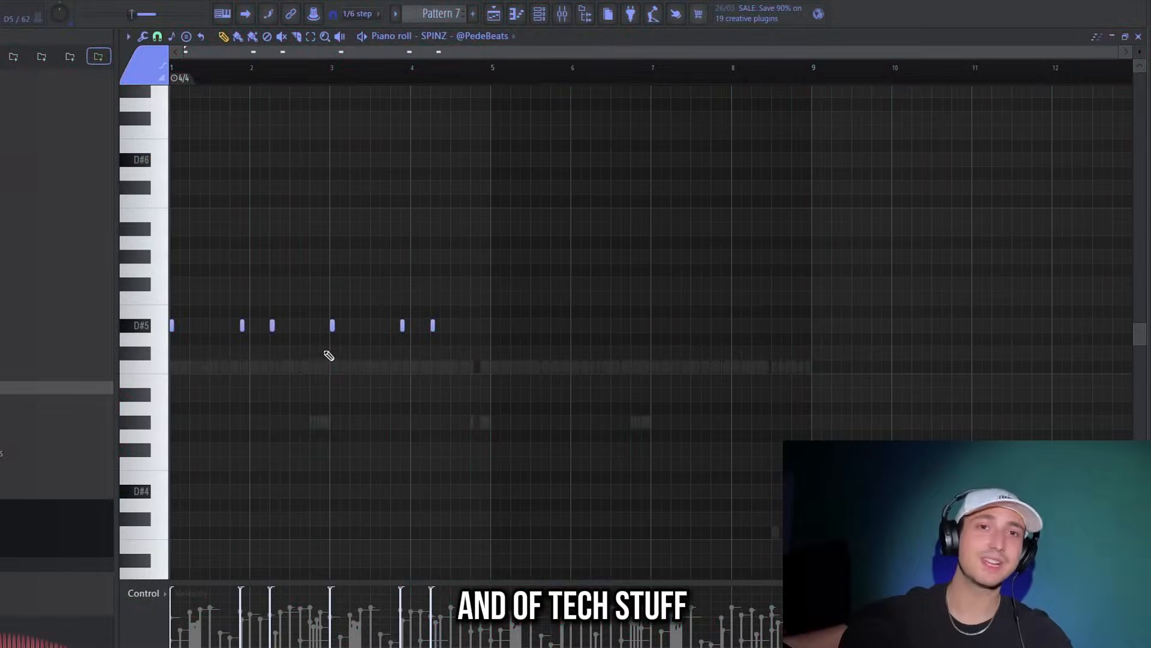
Add a D#5 hit in the second half of bar 2 of the SPINZ 808 and an A#5 roll at the bar's end
{"action": "scroll", "coordinate": [259, 372], "scroll_direction": "up", "scroll_amount": 5}
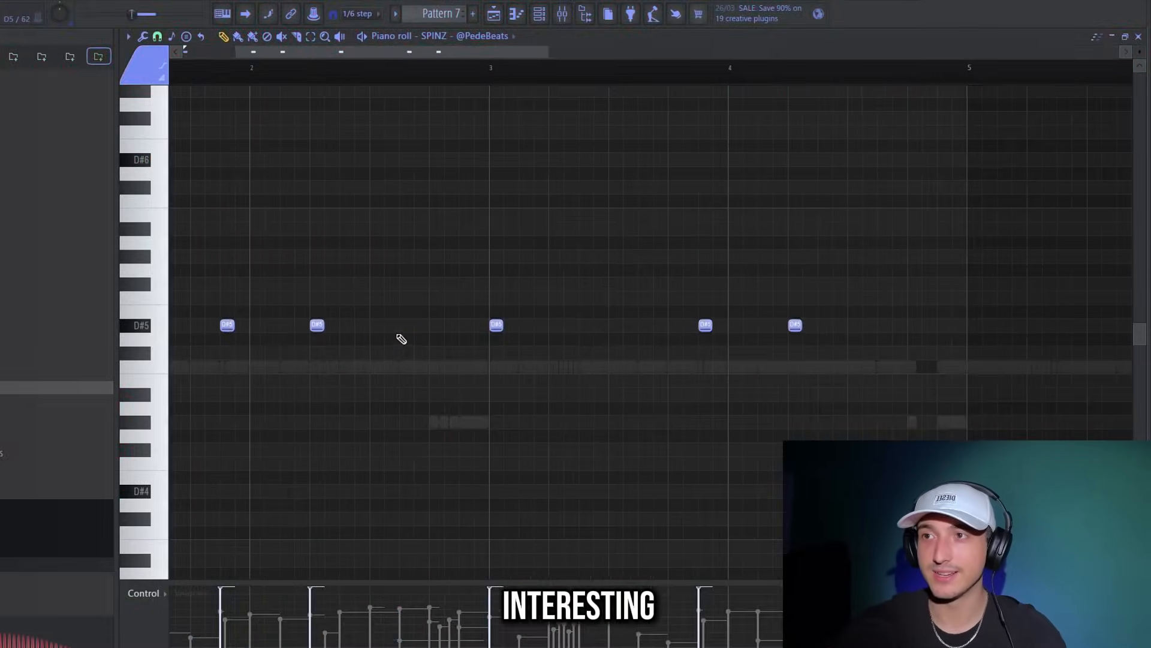
{"action": "left_click", "coordinate": [398, 329]}
{"action": "key", "text": "space"}
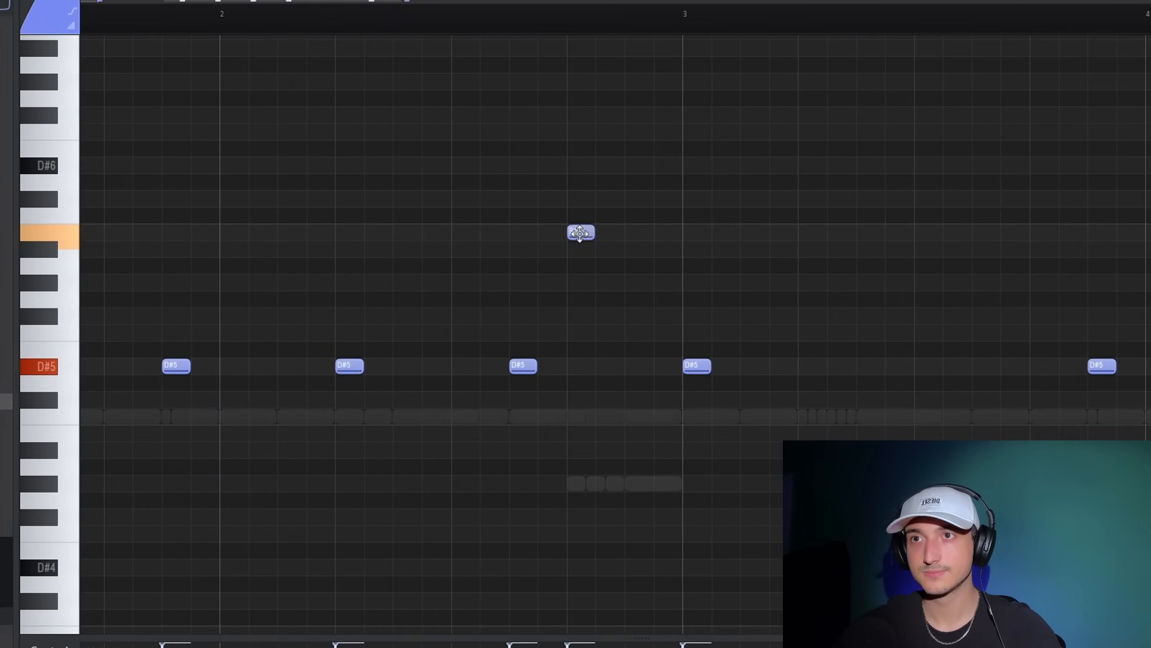
{"action": "scroll", "coordinate": [600, 476], "scroll_direction": "up", "scroll_amount": 2}
{"action": "scroll", "coordinate": [577, 245], "scroll_direction": "down", "scroll_amount": 1}
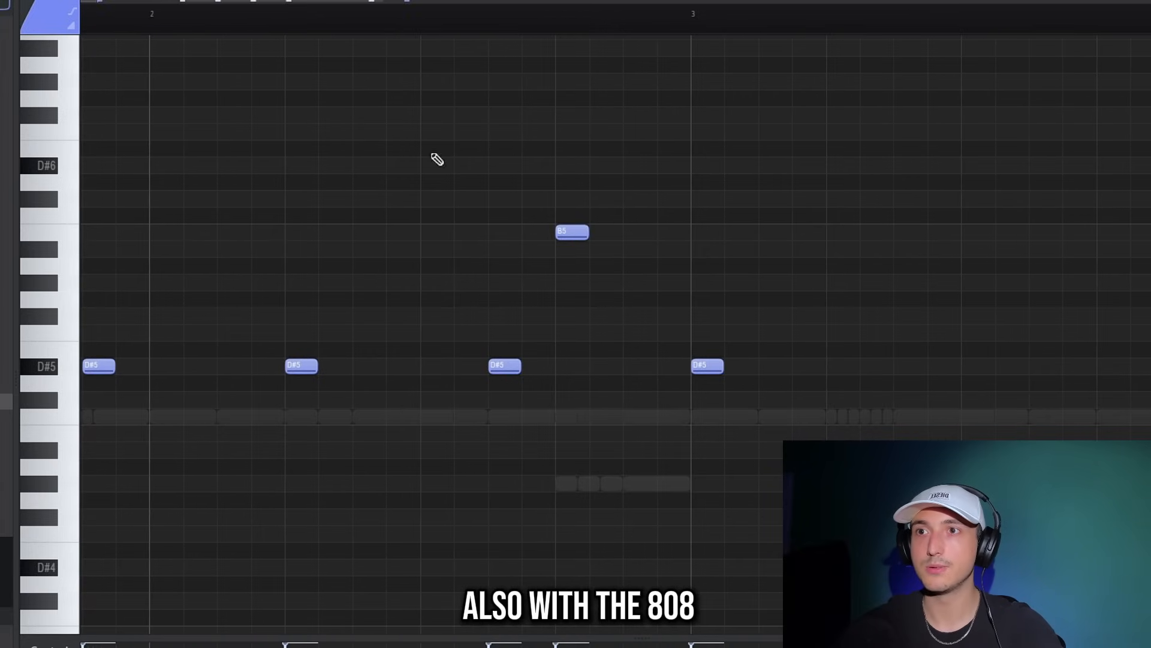
{"action": "left_click_drag", "start_coordinate": [569, 232], "coordinate": [569, 249]}
{"action": "scroll", "coordinate": [552, 258], "scroll_direction": "up", "scroll_amount": 1}
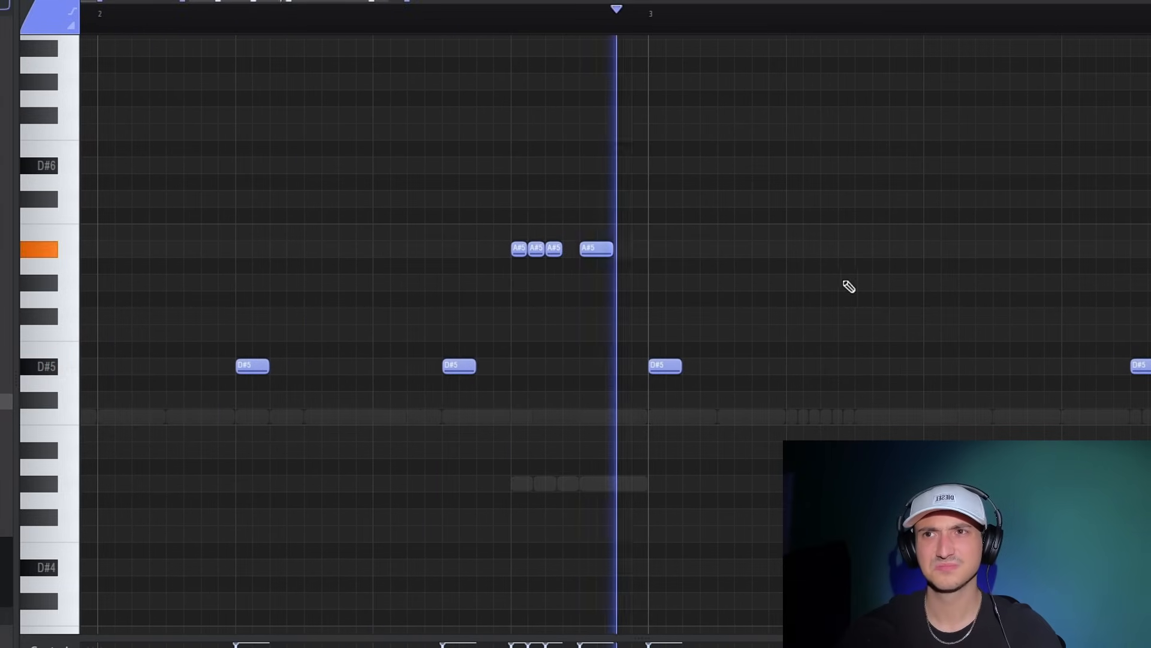
Raise the last note of the bar 2 808 roll to D#6 and repeat the lengthened two-bar pattern in bars 3 and 4
{"action": "left_click_drag", "start_coordinate": [597, 246], "coordinate": [600, 166]}
{"action": "scroll", "coordinate": [748, 334], "scroll_direction": "down", "scroll_amount": 5}
{"action": "left_click_drag", "start_coordinate": [711, 423], "coordinate": [310, 292]}
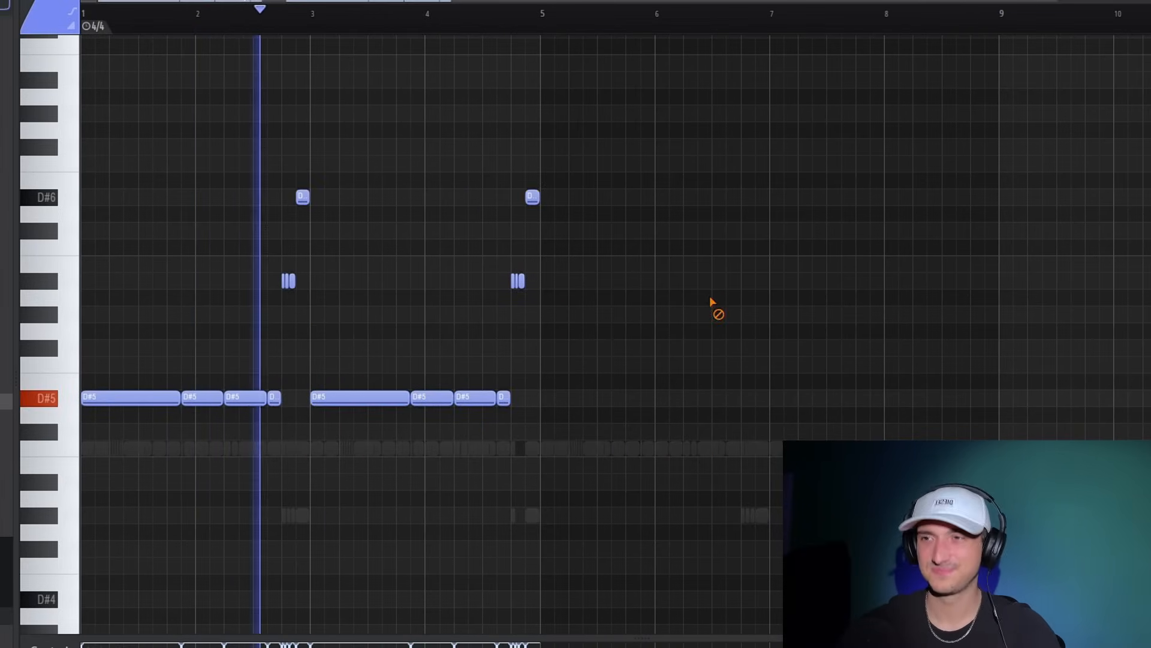
Replace the 808 roll and D#6 hit at the end of bar 4 with a single A#5 note, lengthening the preceding D#5
{"action": "scroll", "coordinate": [713, 304], "scroll_direction": "up", "scroll_amount": 3}
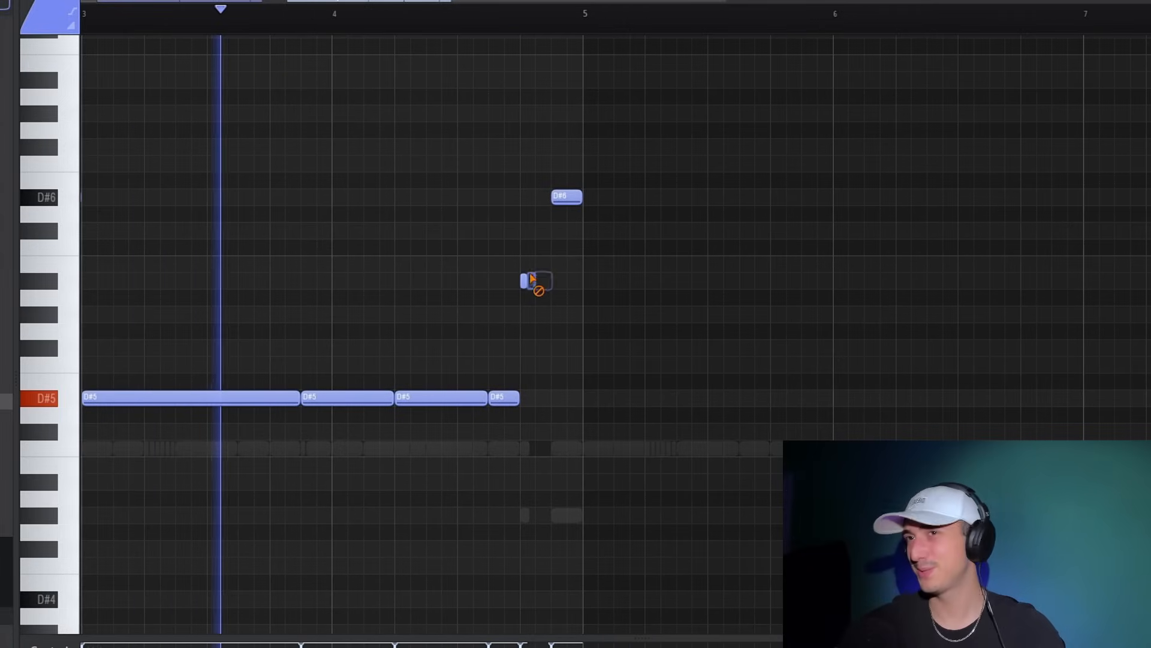
{"action": "key", "text": "ctrl+z"}
{"action": "mouse_move", "coordinate": [545, 286]}
{"action": "left_mouse_down"}
{"action": "mouse_move", "coordinate": [573, 287]}
{"action": "mouse_move", "coordinate": [558, 282]}
{"action": "left_mouse_up"}
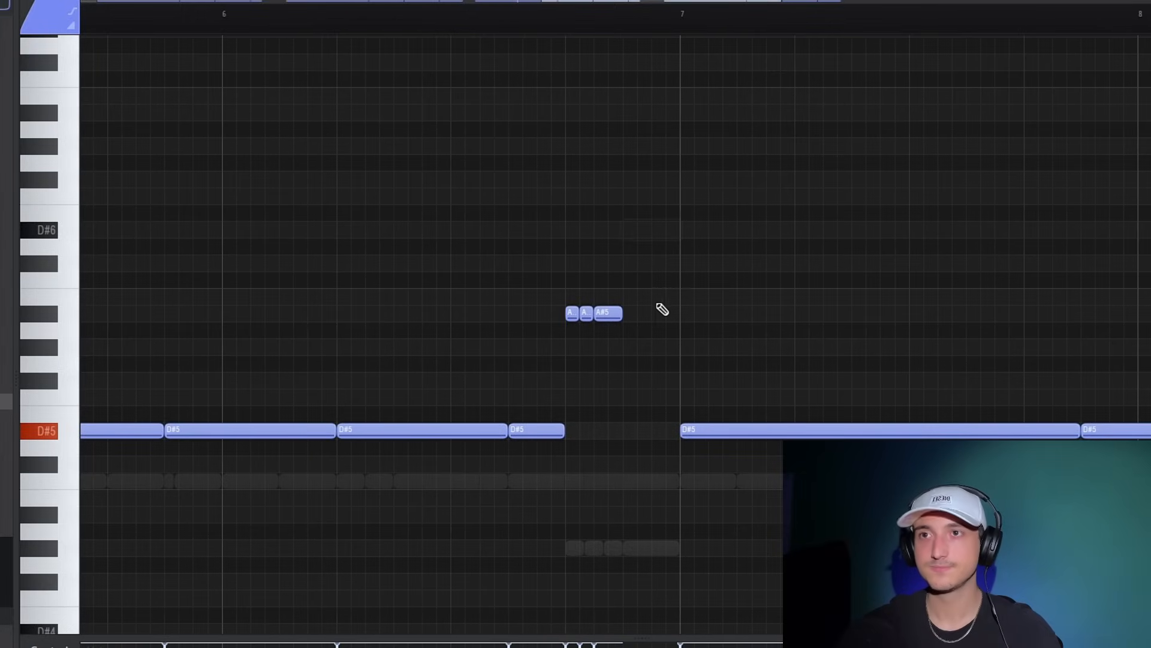
Repeat the four-bar 808 pattern in bars 5 to 8, ending bar 6 with a three-note A#5 roll without D#6
{"action": "scroll", "coordinate": [749, 324], "scroll_direction": "down", "scroll_amount": 5}
{"action": "scroll", "coordinate": [848, 334], "scroll_direction": "up", "scroll_amount": 4}
{"action": "scroll", "coordinate": [786, 341], "scroll_direction": "down", "scroll_amount": 2}
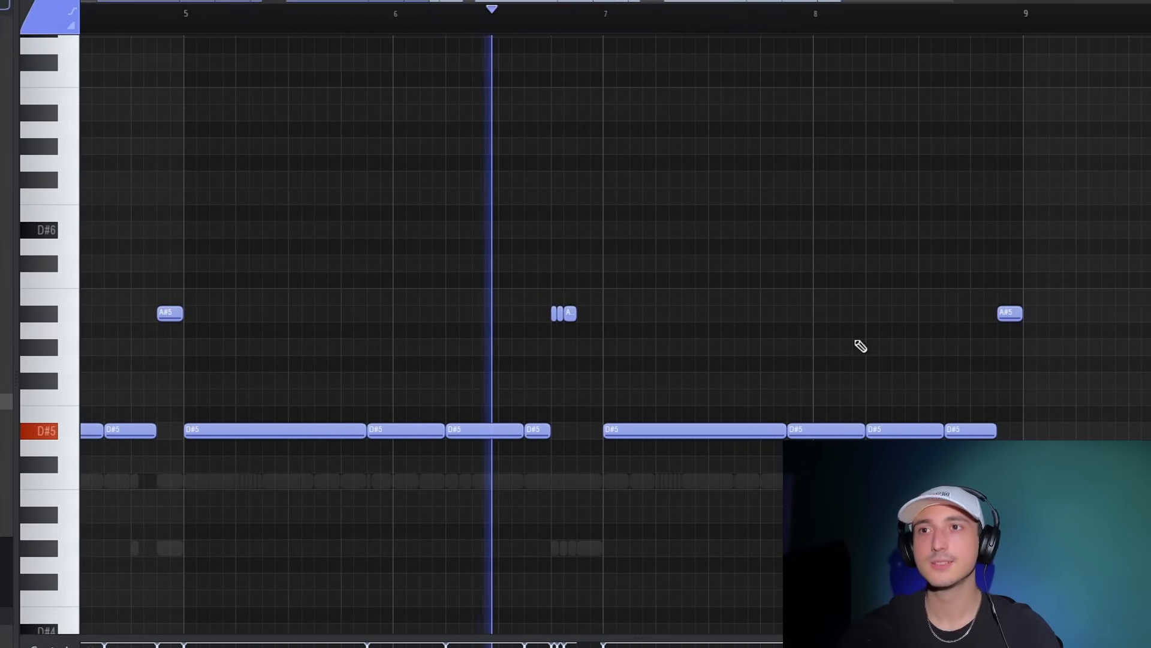
{"action": "scroll", "coordinate": [619, 411], "scroll_direction": "up", "scroll_amount": 4}
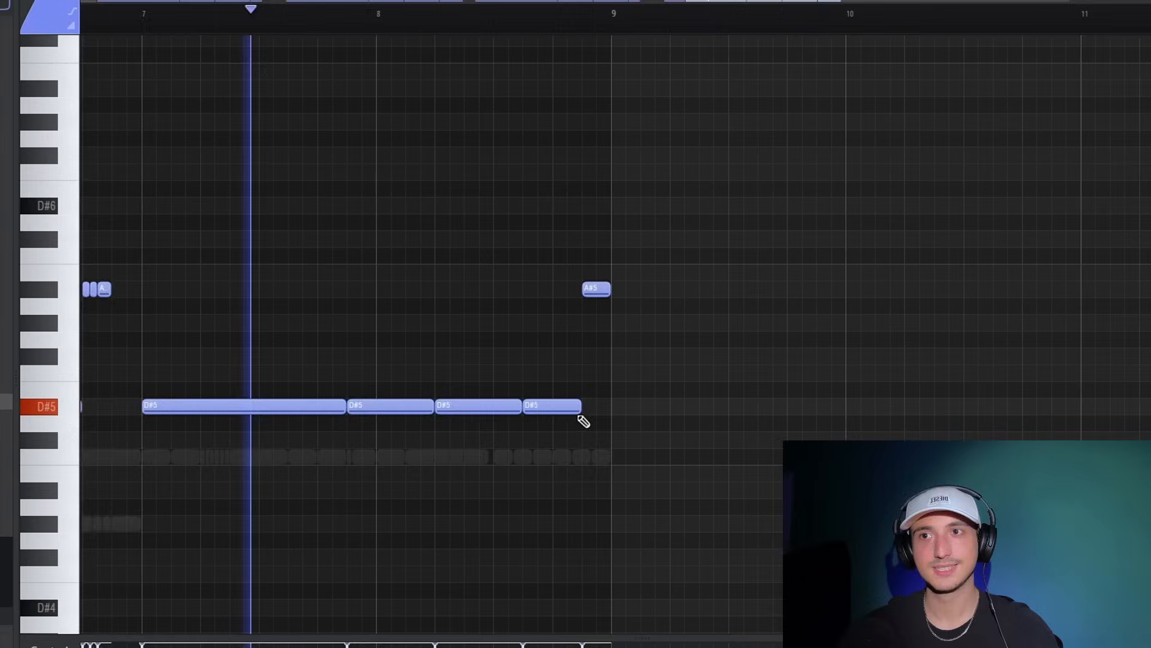
{"action": "key", "text": "space"}
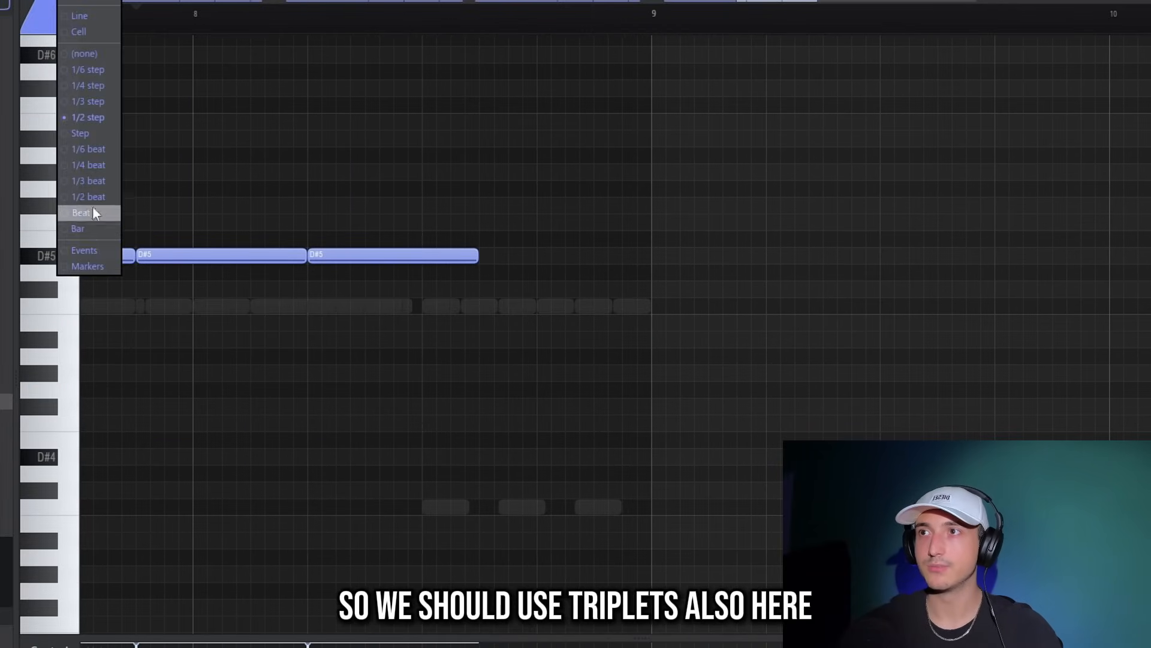
Place three triplet-spaced A#5 hits in the second half of bar 8 of the 808 and lower the last one to G#5
{"action": "left_click", "coordinate": [92, 210]}
{"action": "scroll", "coordinate": [265, 283], "scroll_direction": "up", "scroll_amount": 3}
{"action": "left_click", "coordinate": [433, 290]}
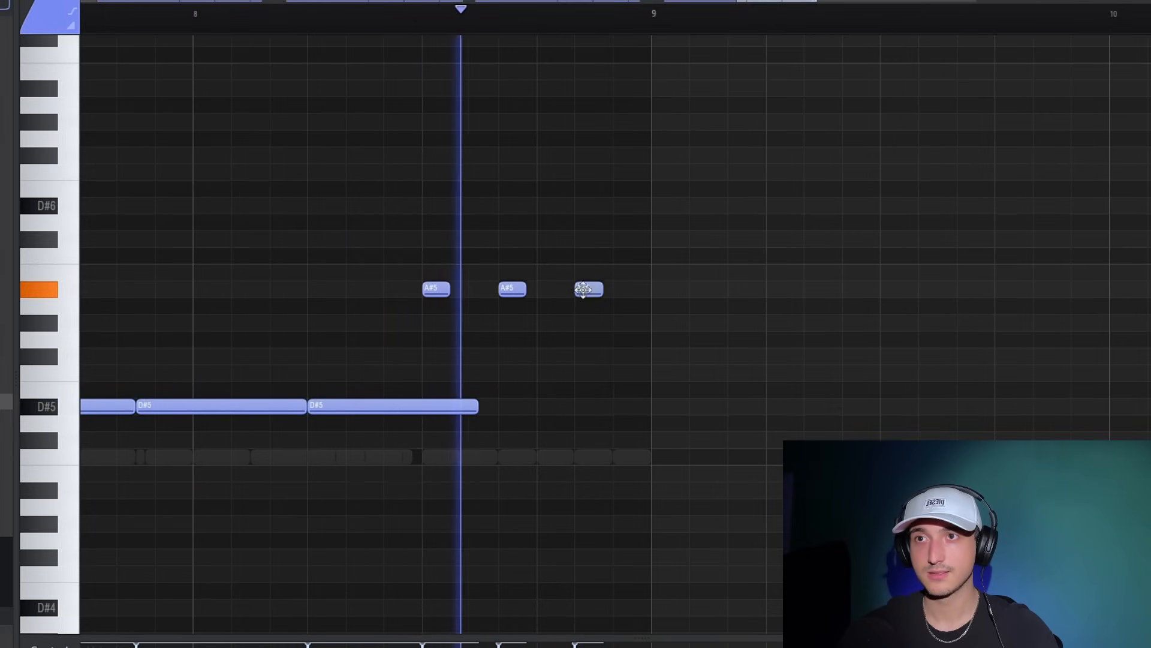
{"action": "left_click_drag", "start_coordinate": [588, 291], "coordinate": [581, 327]}
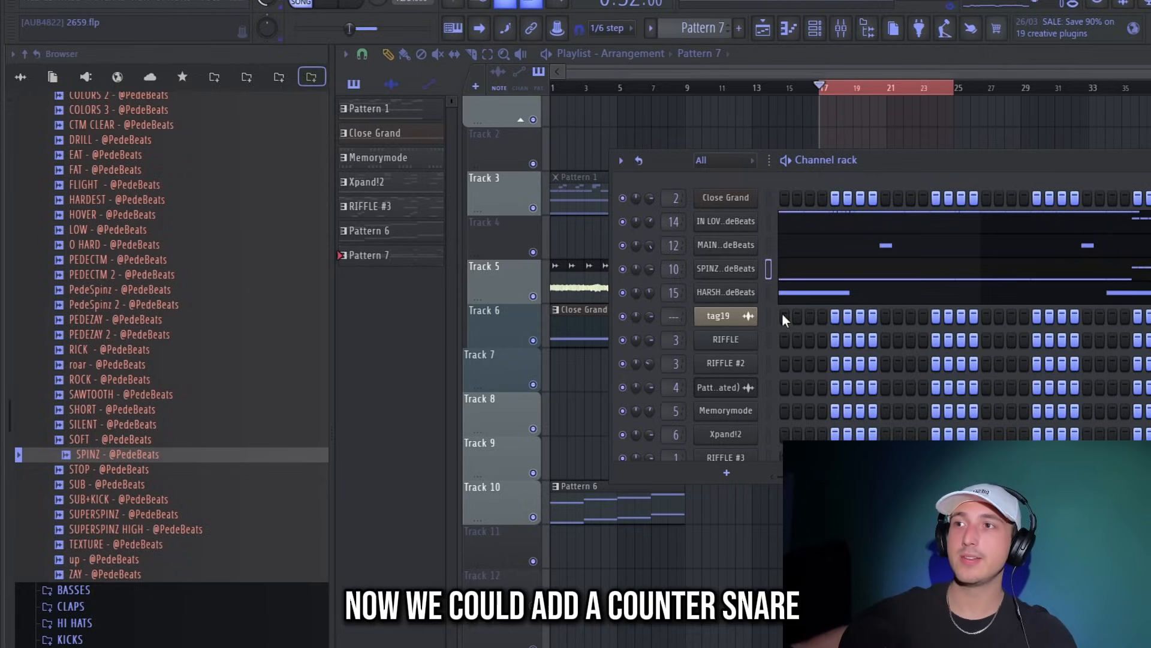
Split Pattern 7 by channel and lay out the IN LOVE, MAIN, SPINZ and HARSH patterns across the playlist from bar 9 to bar 41
{"action": "scroll", "coordinate": [147, 640], "scroll_direction": "down", "scroll_amount": 1}
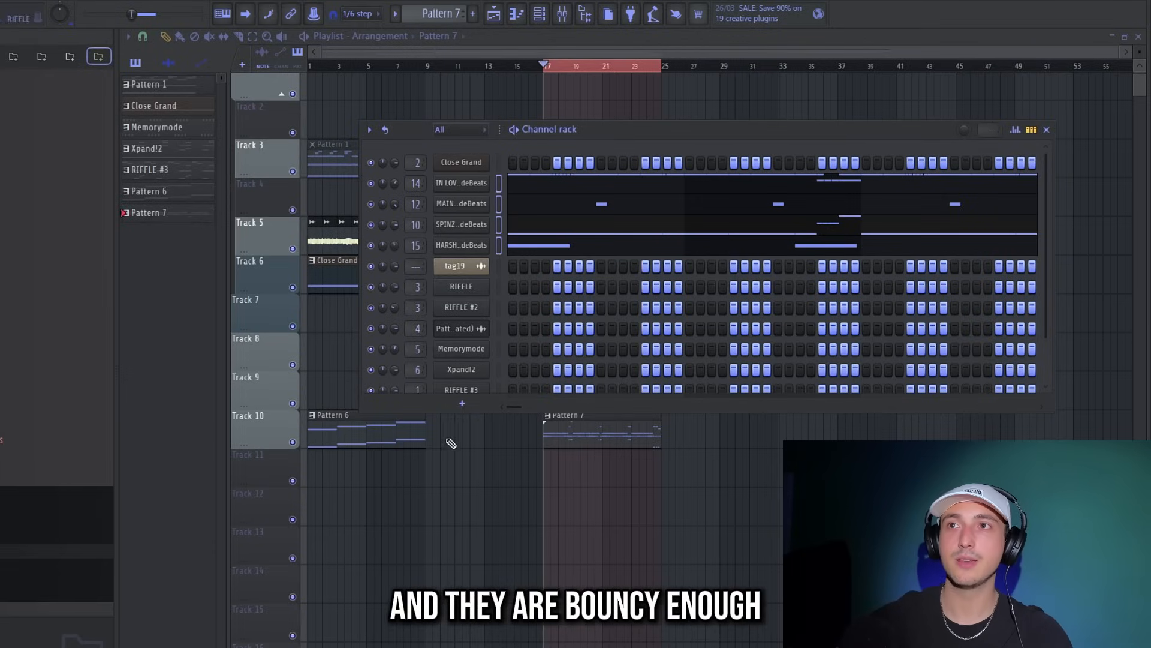
{"action": "left_click", "coordinate": [170, 215]}
{"action": "right_click", "coordinate": [172, 228]}
{"action": "left_click", "coordinate": [180, 459]}
{"action": "key", "text": "ctrl+a"}
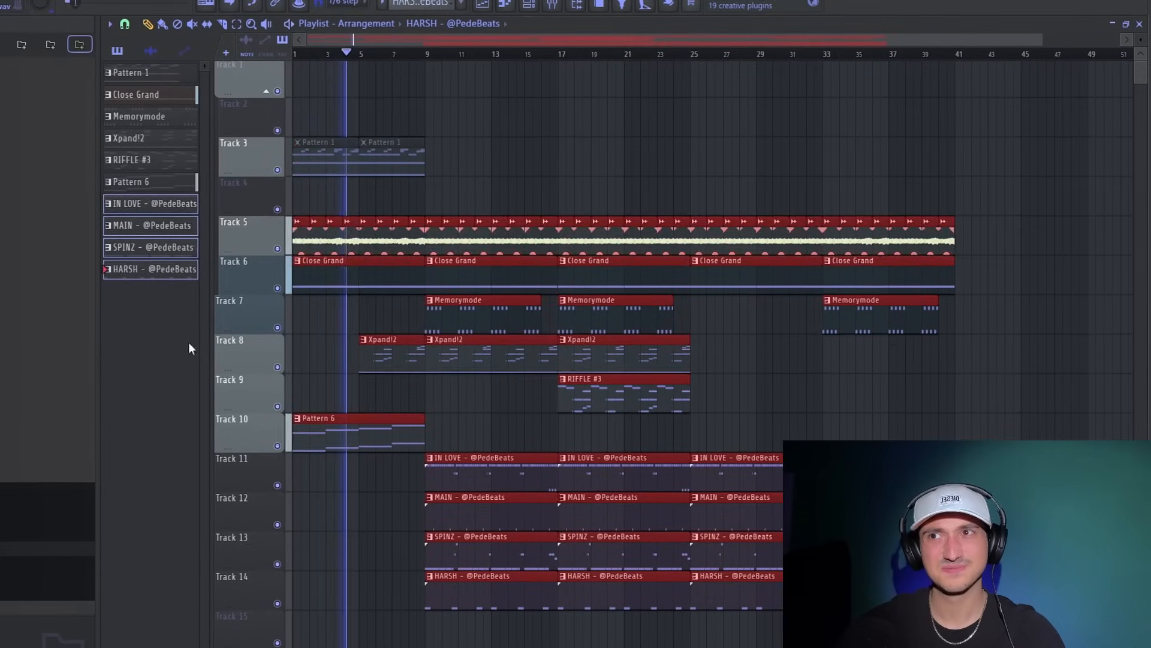
Play the arrangement, cut the last half bar of IN LOVE and SPINZ before bar 25, and remove HARSH from bars 25 to 33
{"action": "left_click", "coordinate": [1119, 329]}
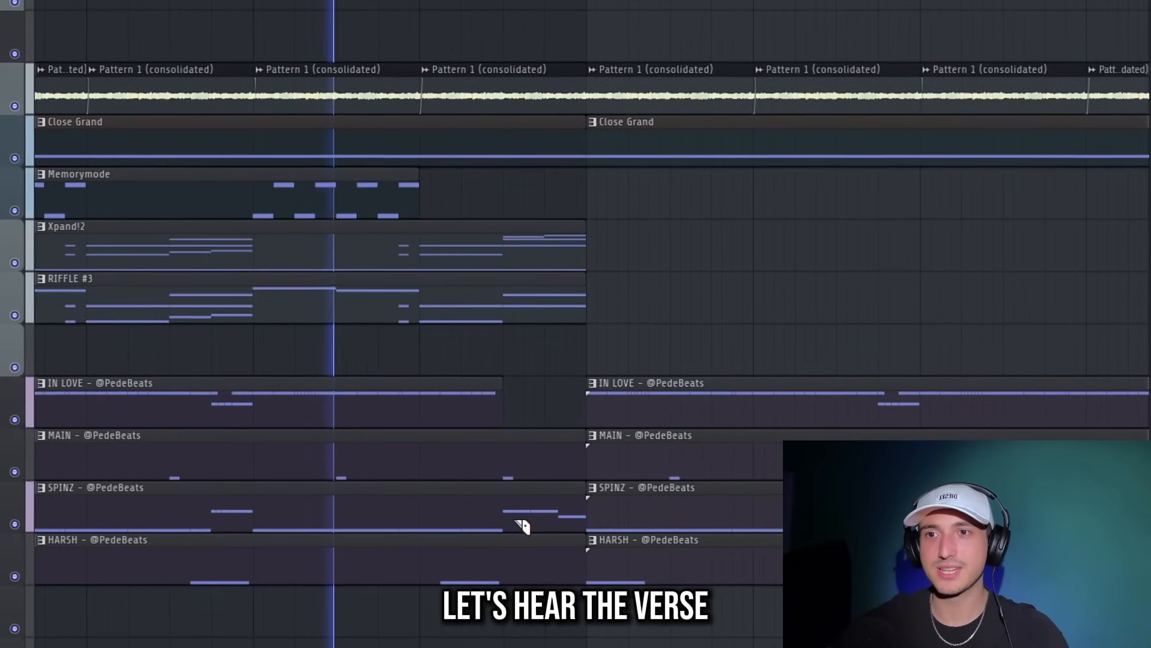
{"action": "scroll", "coordinate": [540, 557], "scroll_direction": "down", "scroll_amount": 4}
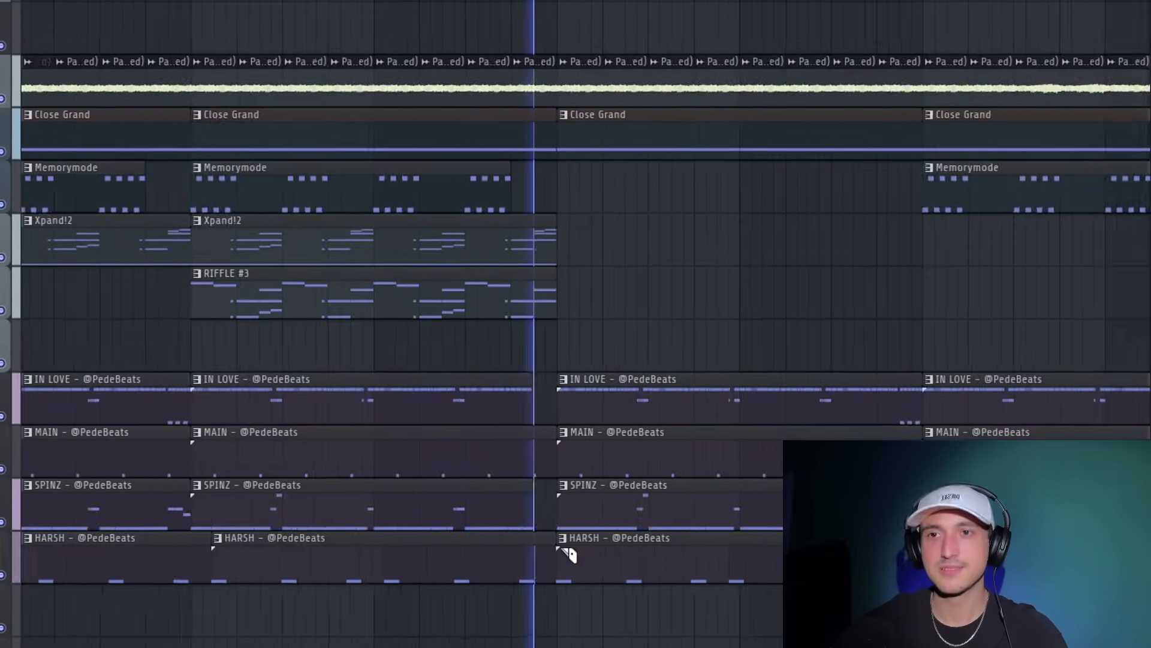
{"action": "scroll", "coordinate": [650, 586], "scroll_direction": "down", "scroll_amount": 3}
{"action": "scroll", "coordinate": [659, 573], "scroll_direction": "down", "scroll_amount": 2}
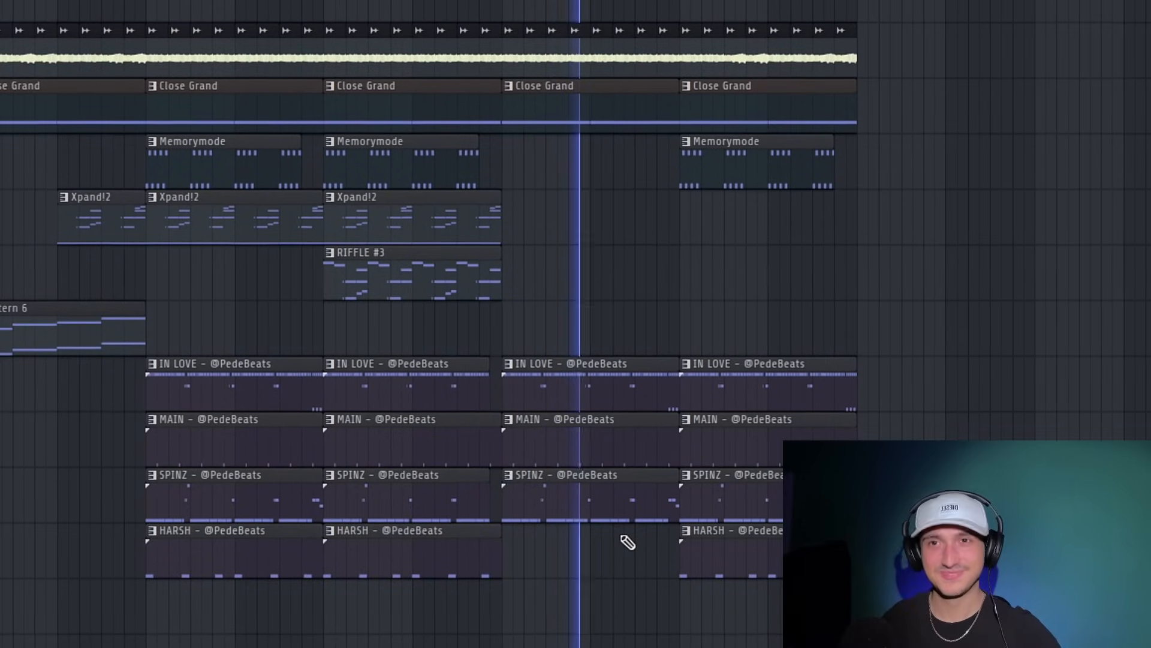
{"action": "scroll", "coordinate": [945, 265], "scroll_direction": "up", "scroll_amount": 3}
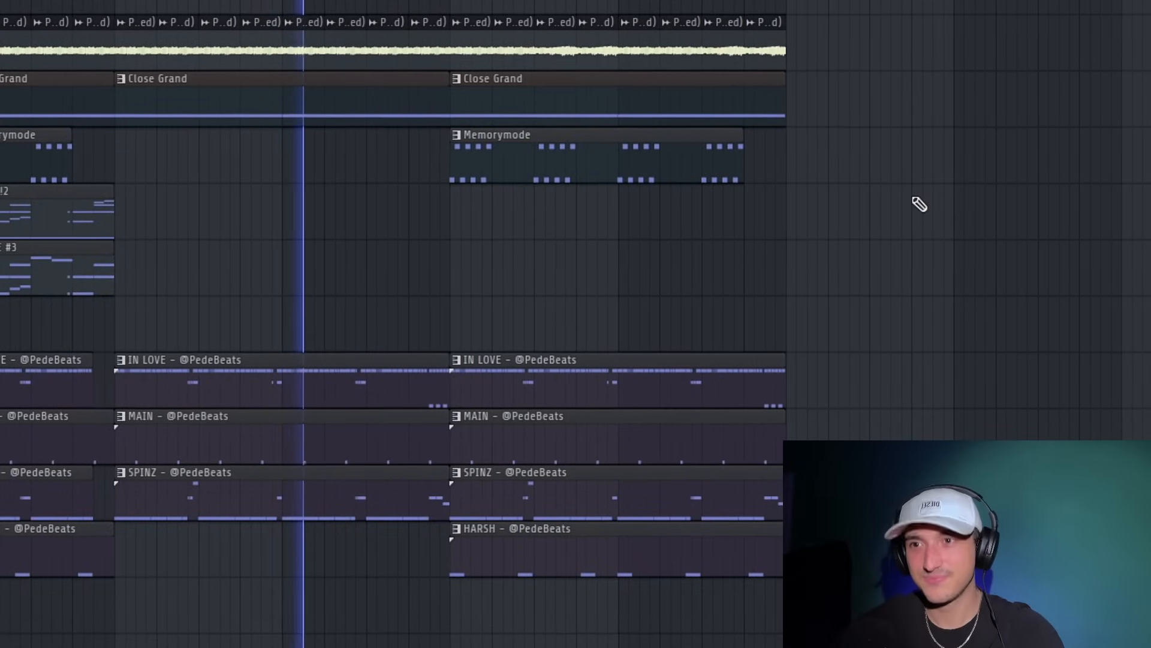